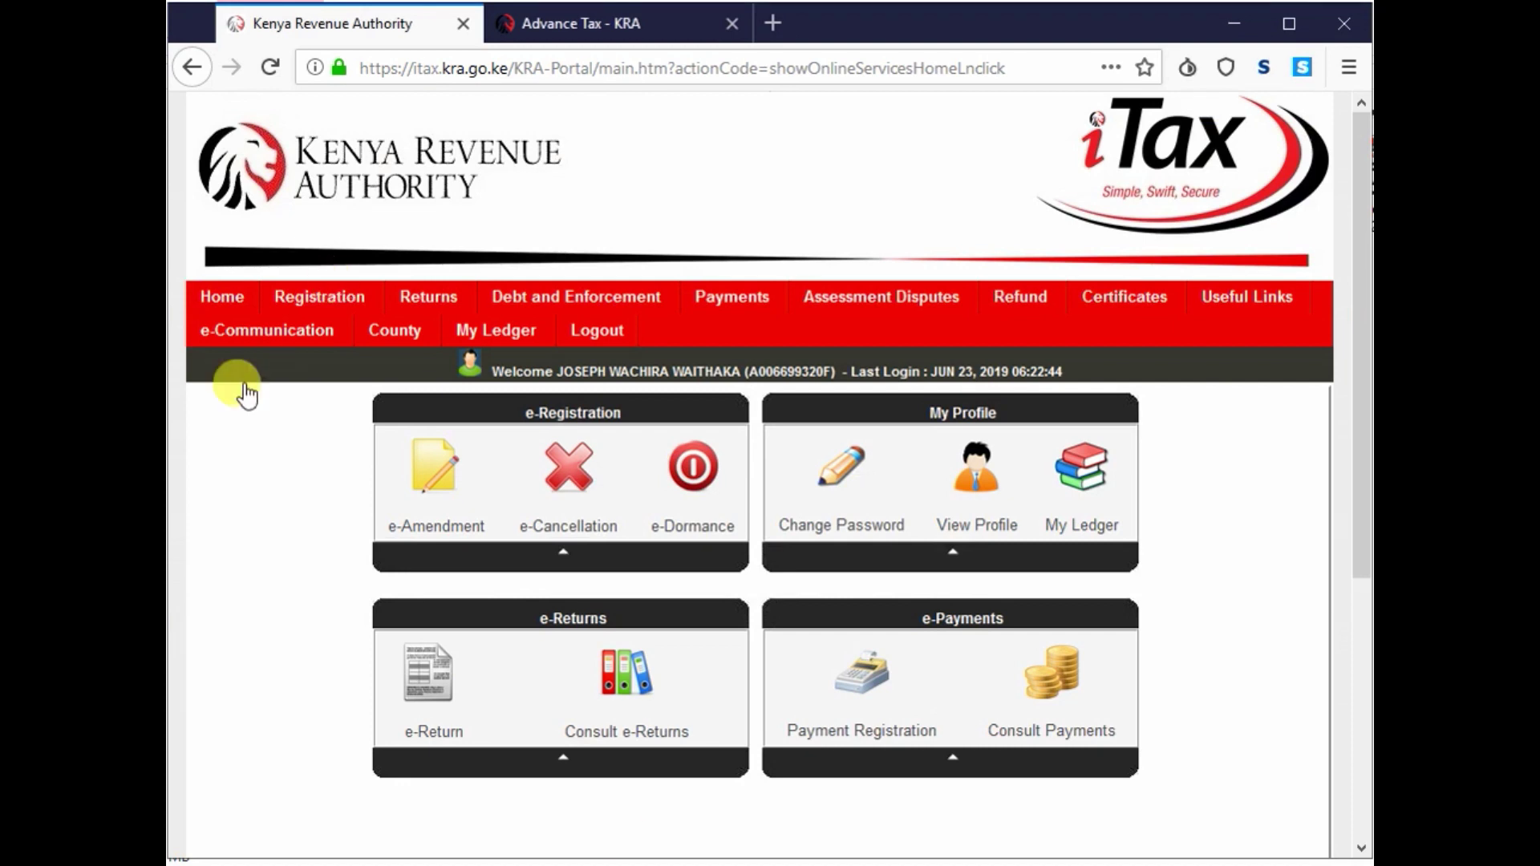
- Reload the iTax home page and open Payment Registration from the Payments menu
left_click(235, 305)
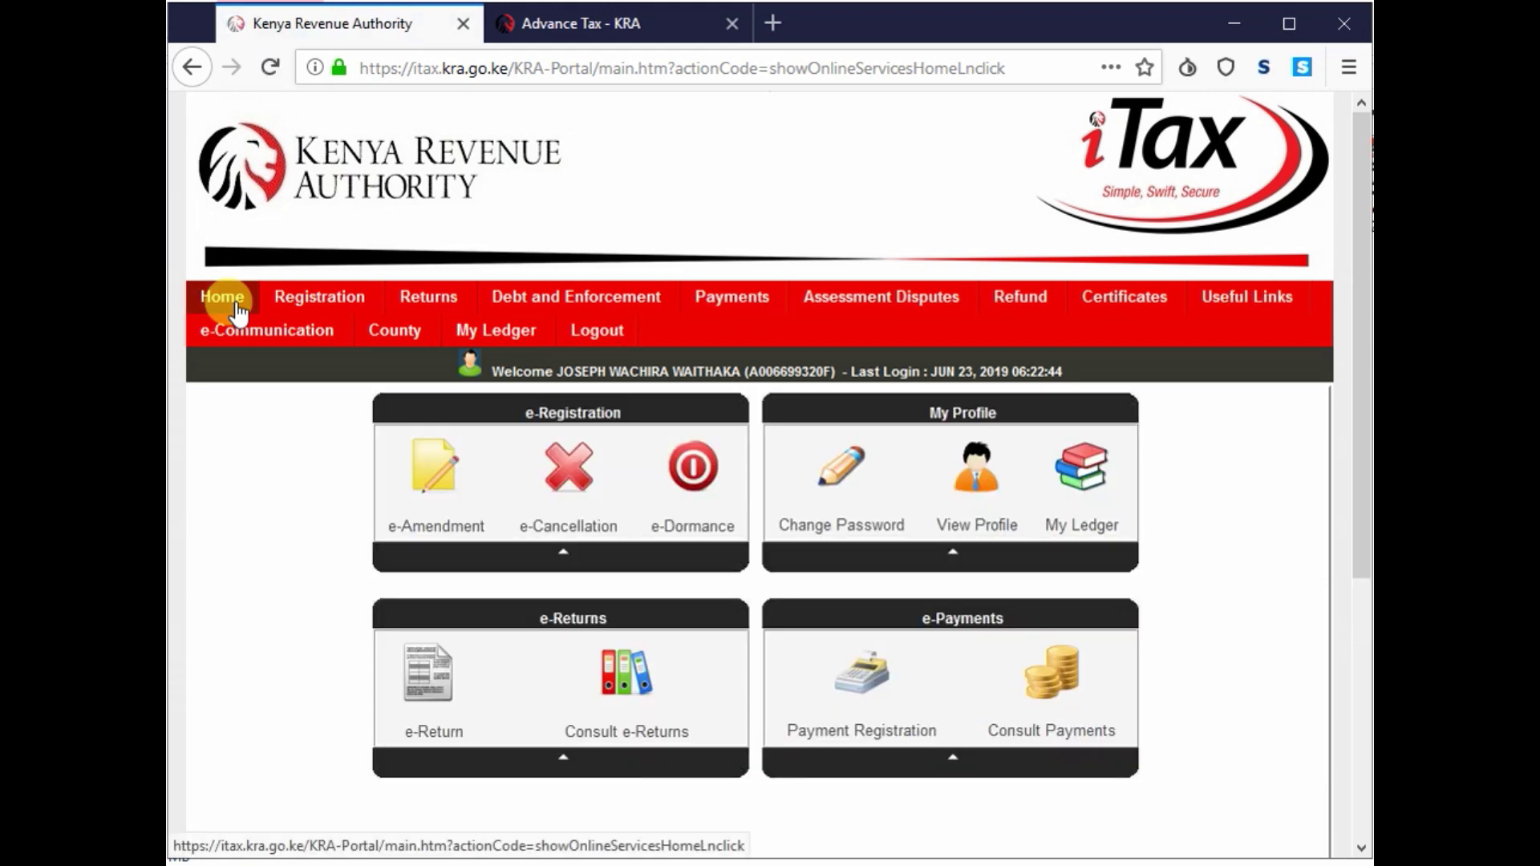
mouse_move(728, 316)
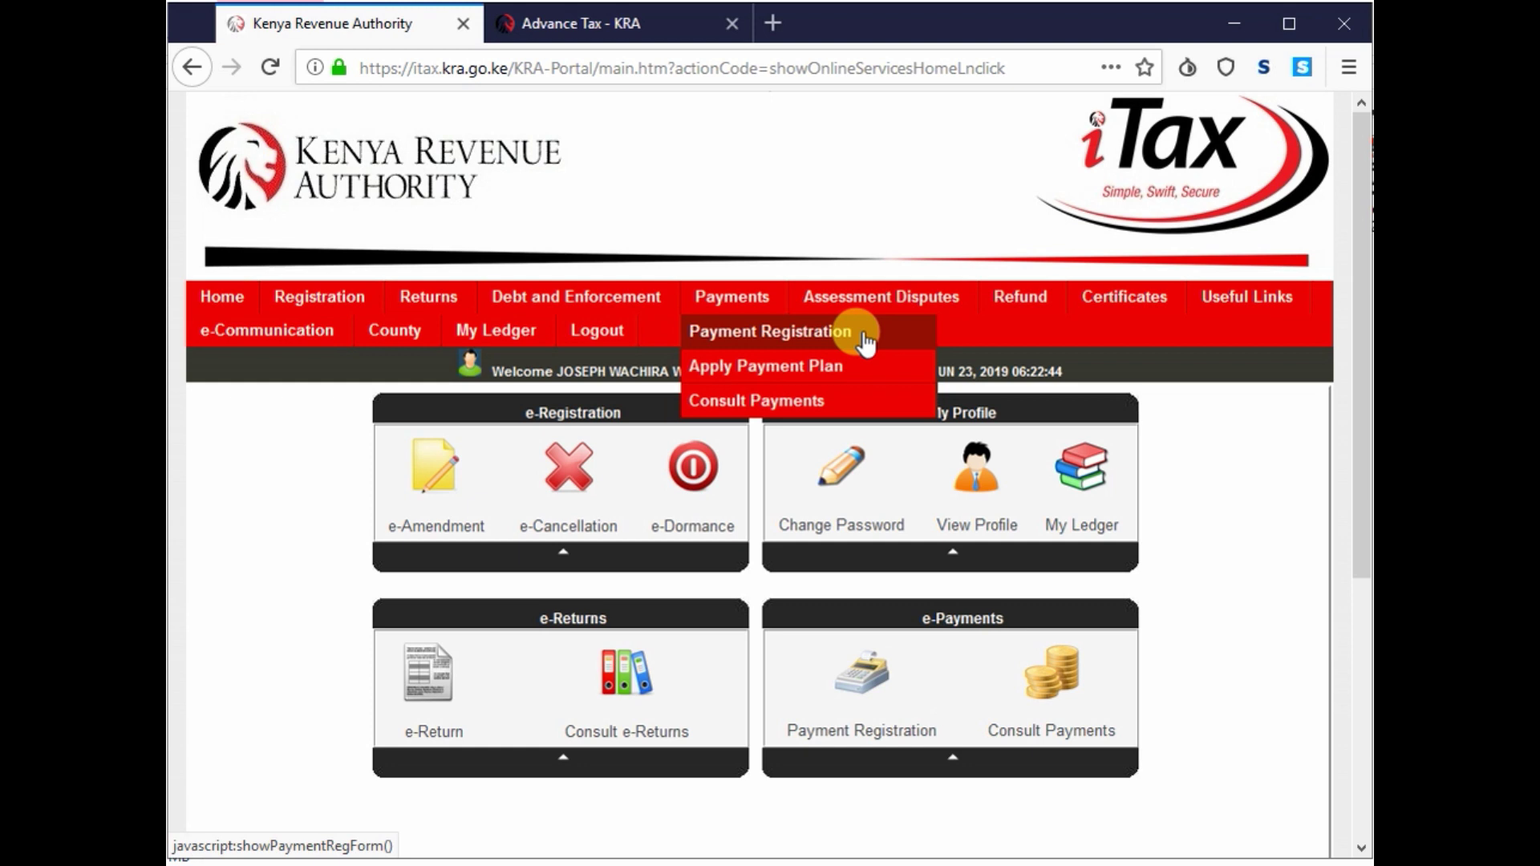
left_click(751, 326)
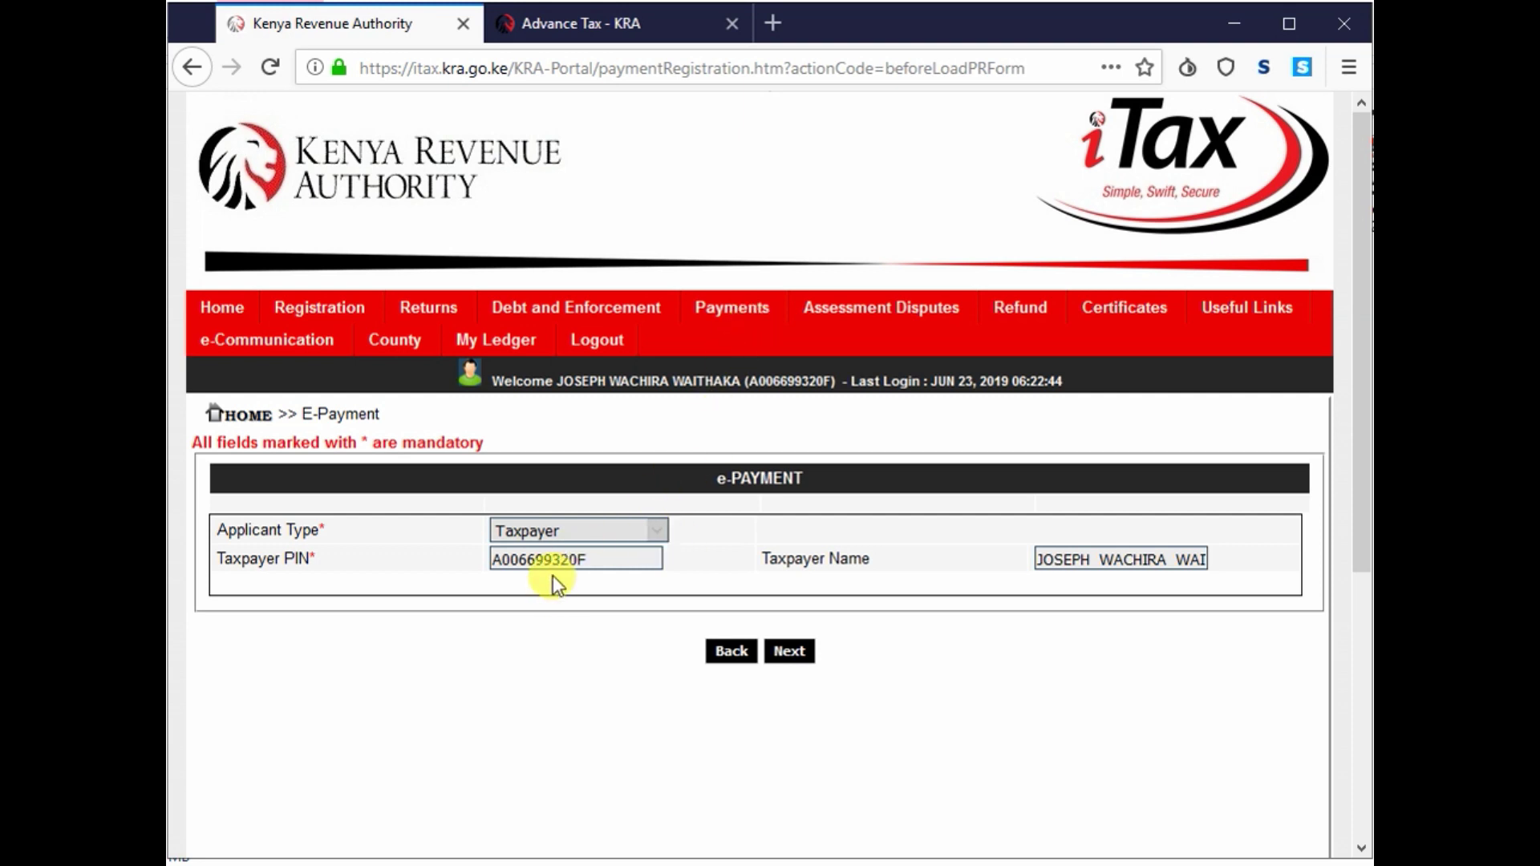
- Continue past the prefilled taxpayer details and confirm proceeding with the e-Payment registration
left_click(791, 652)
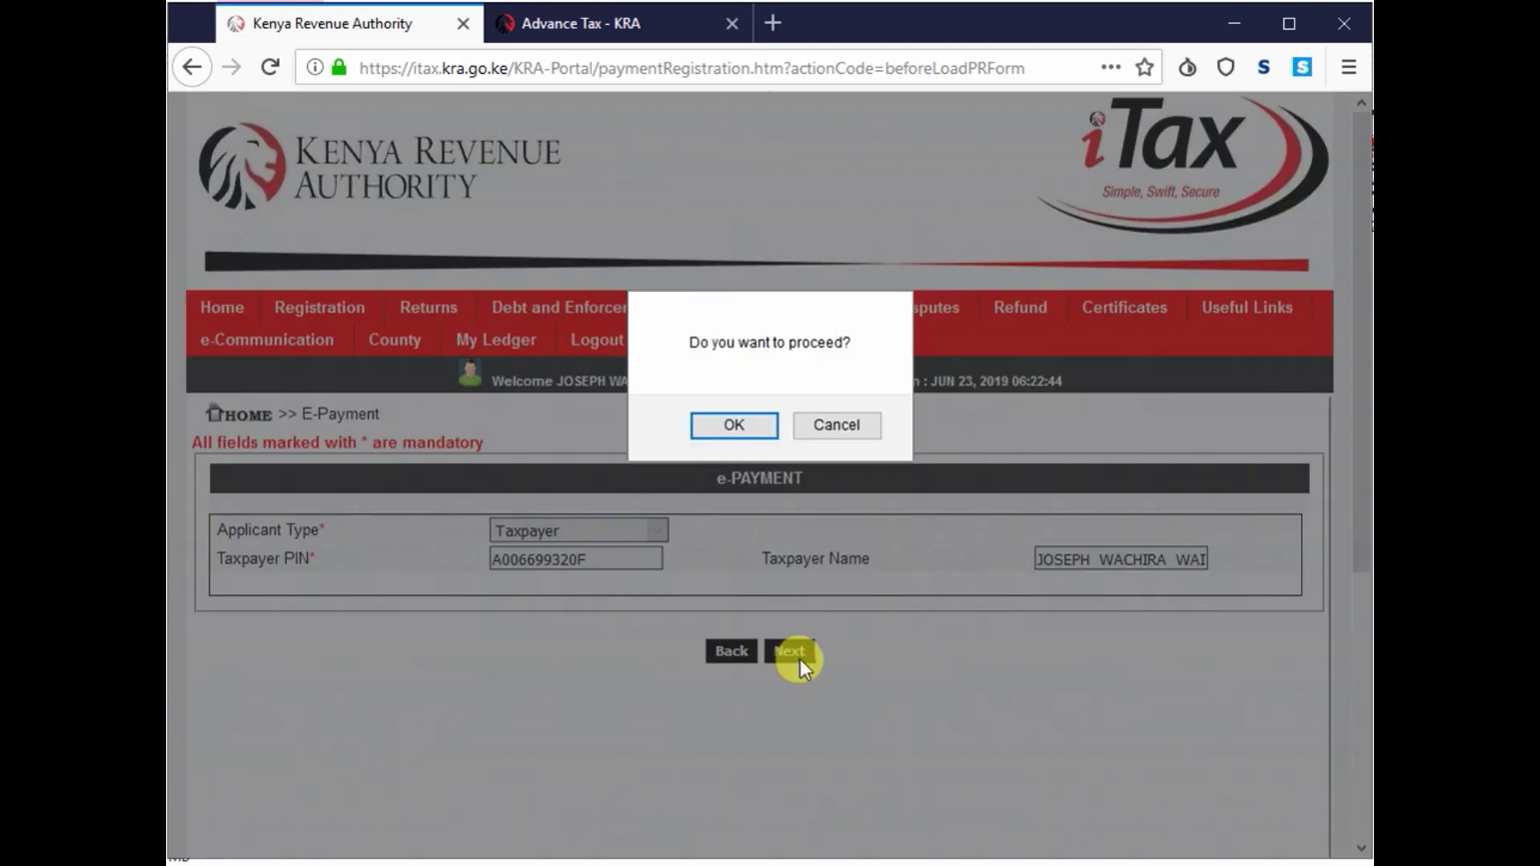
left_click(734, 426)
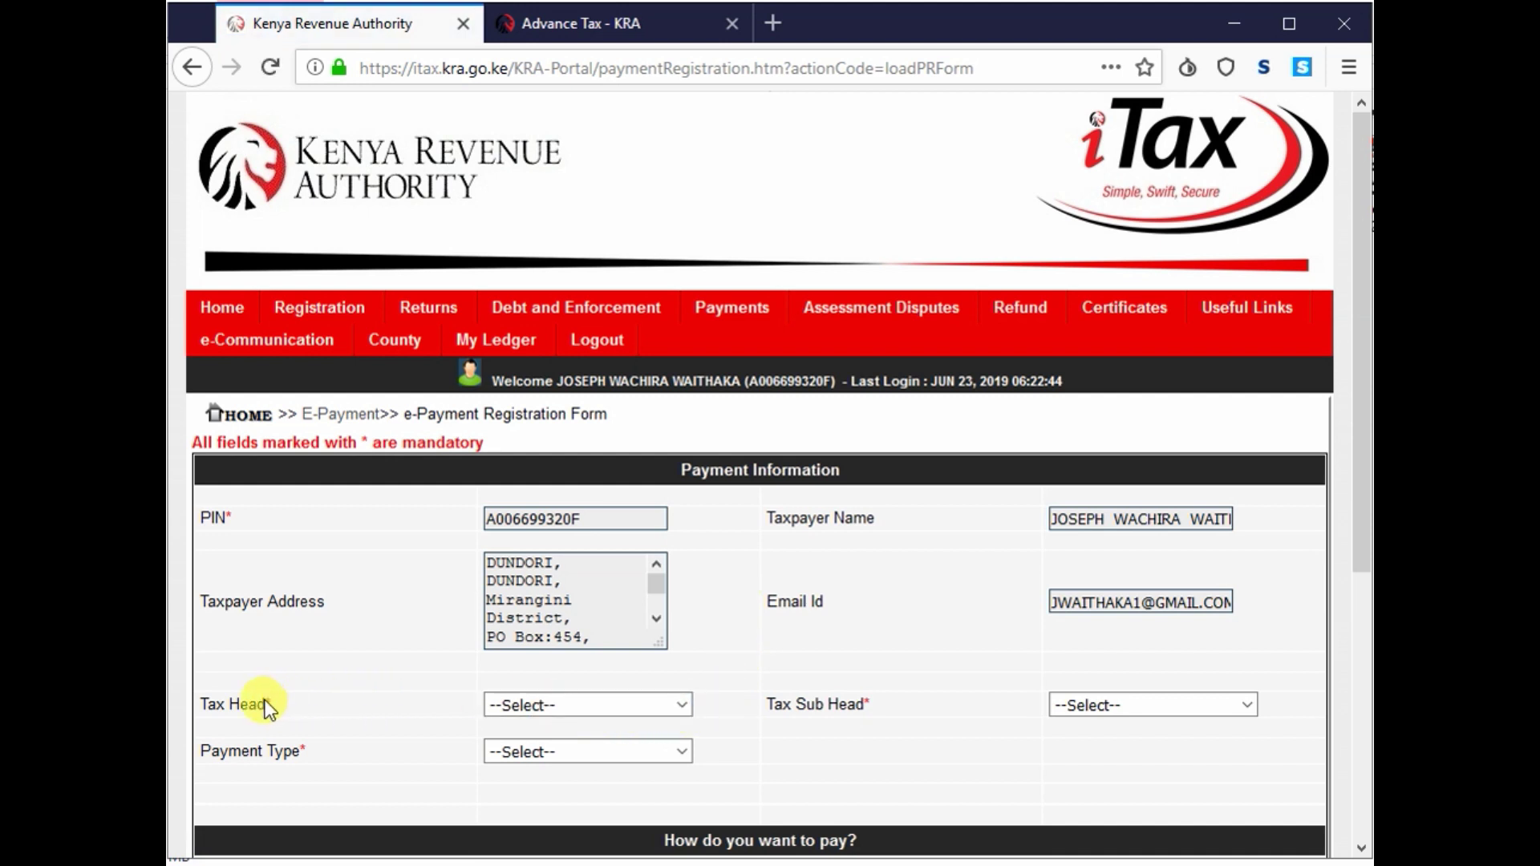
- Select Income Tax as the tax head and (0501)Advance Tax as the sub head
left_click(547, 709)
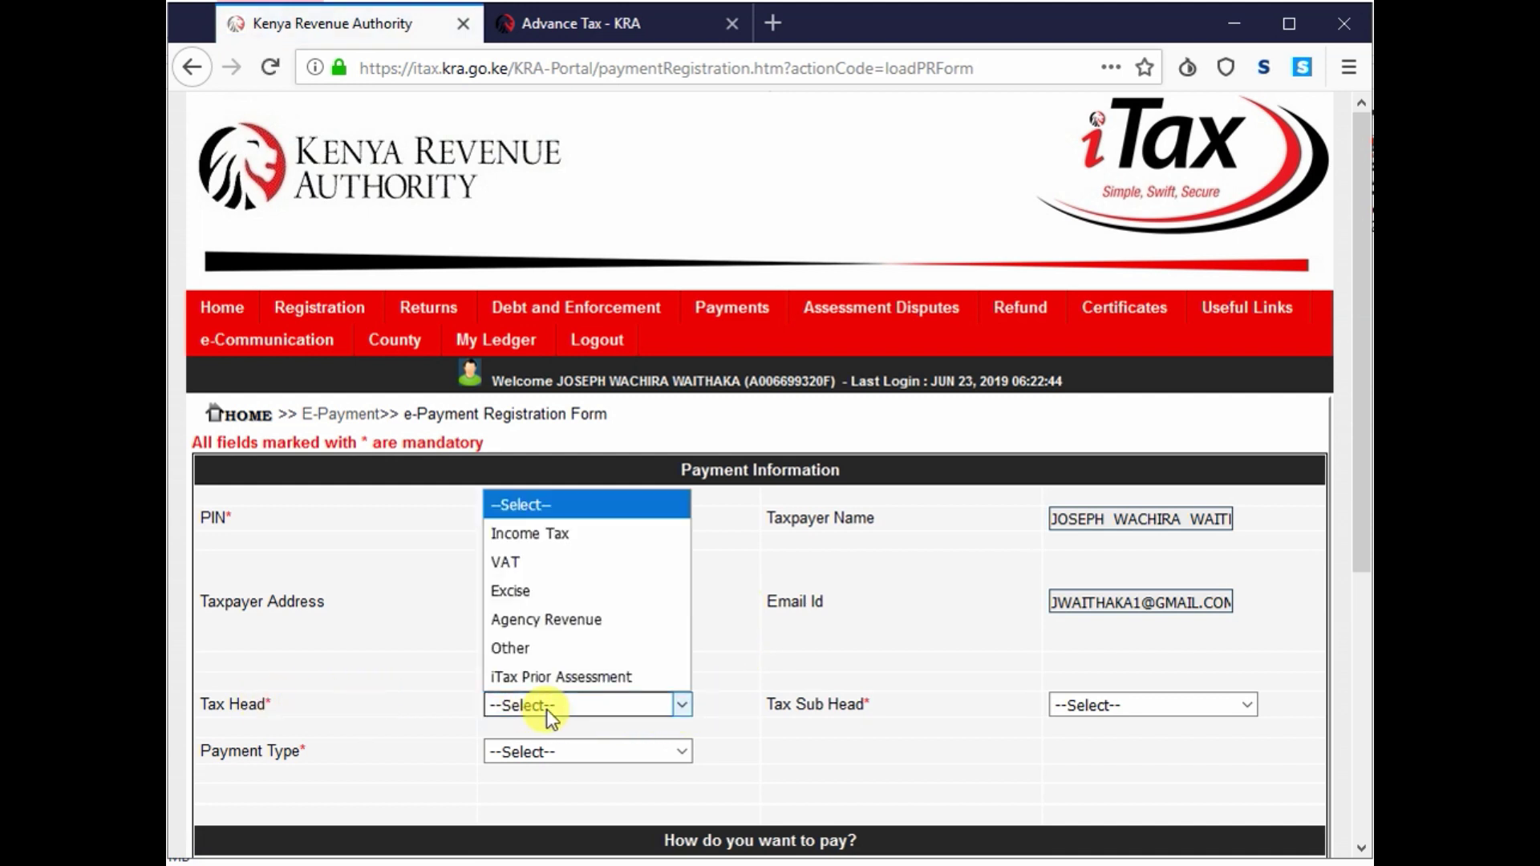
left_click(575, 536)
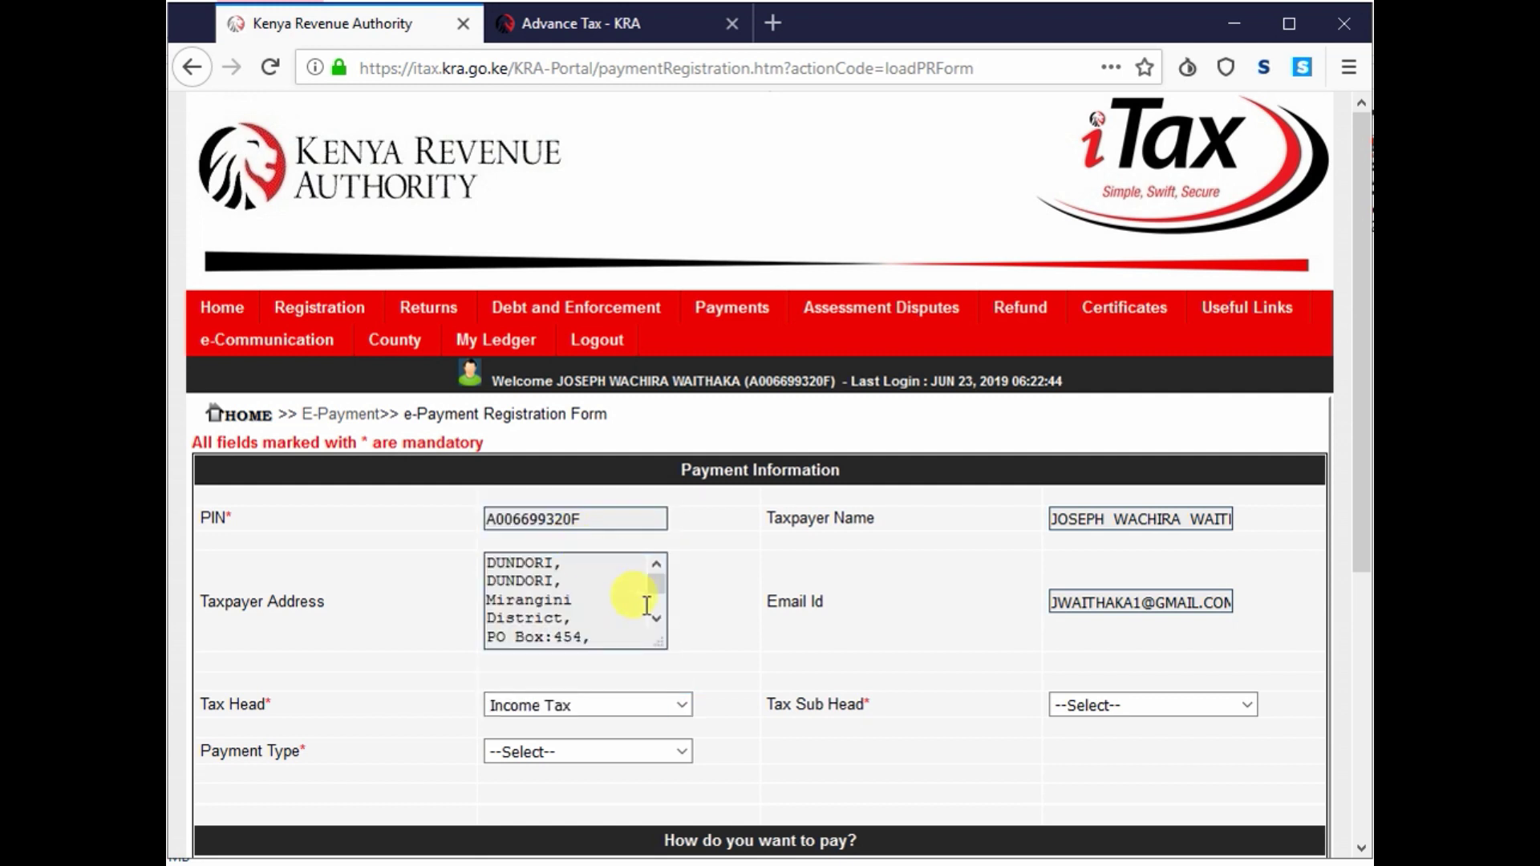
left_click(1107, 709)
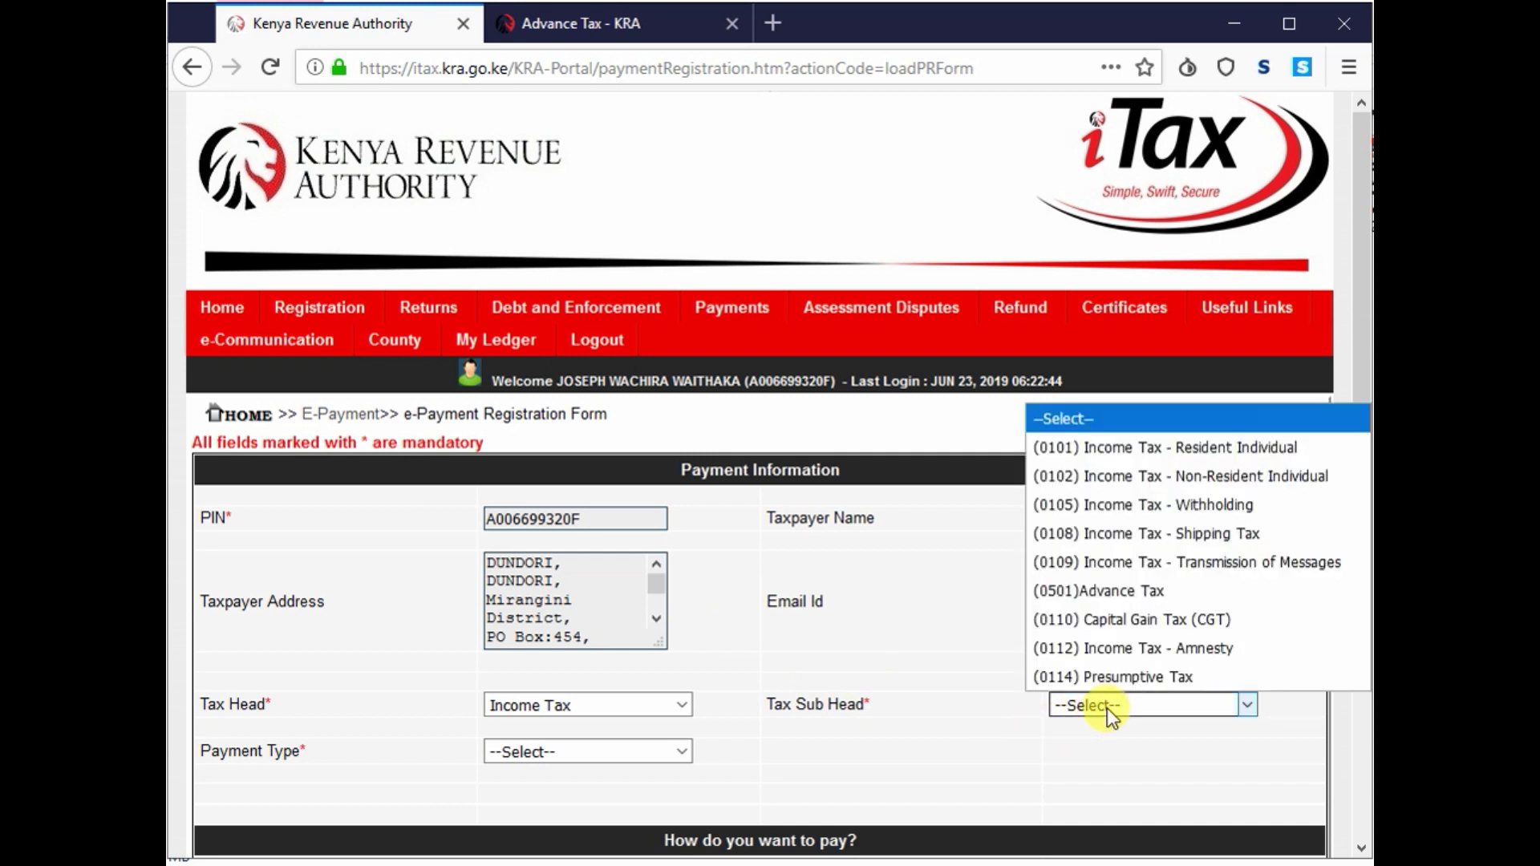
left_click(1136, 595)
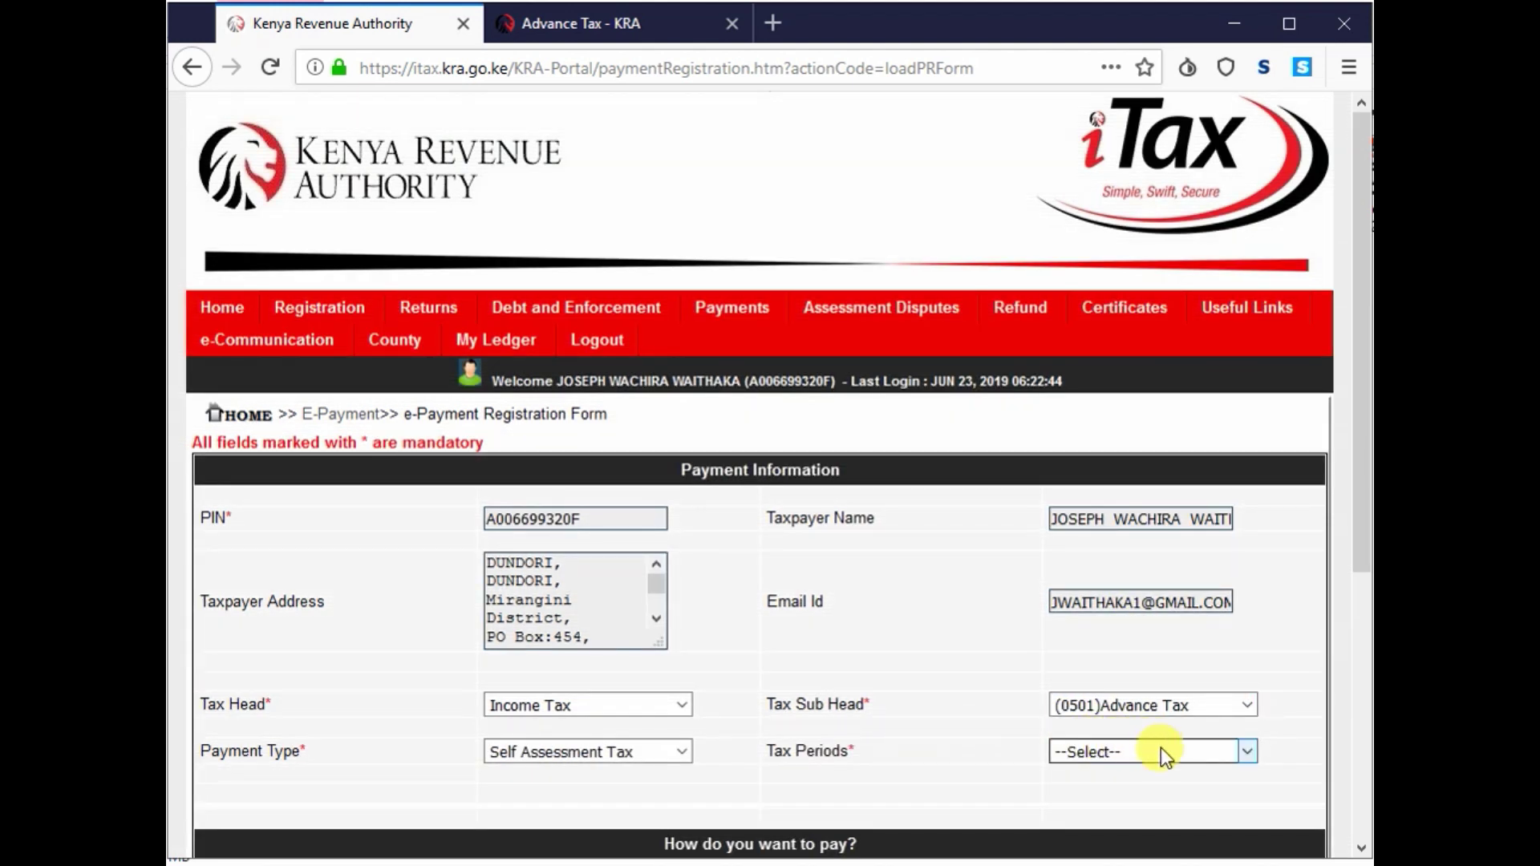
left_click(1152, 750)
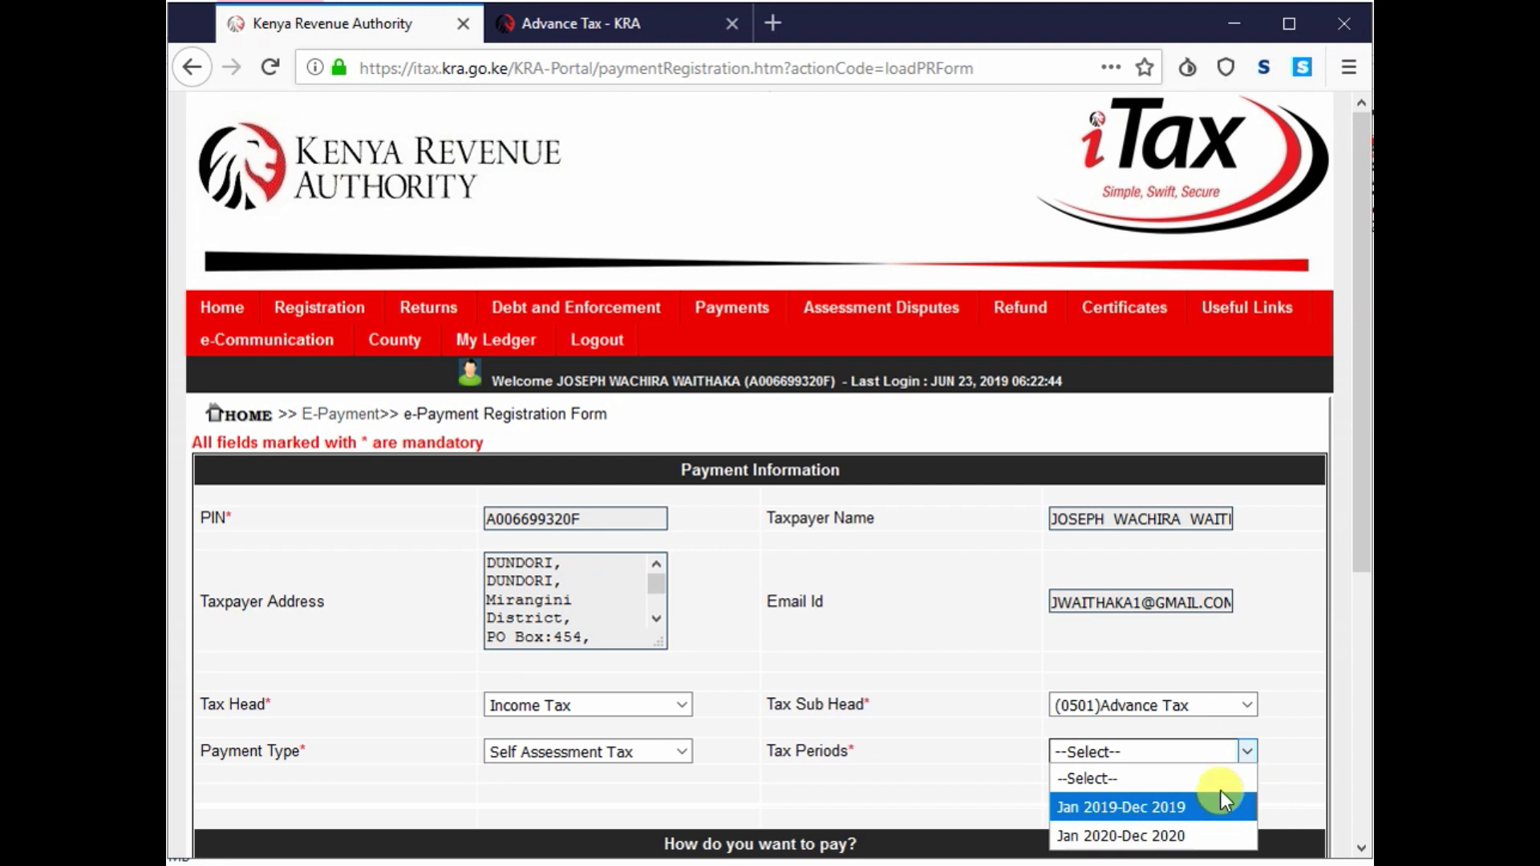
- Pick the Jan 2019-Dec 2019 tax period and choose to enter the details By Web Form
left_click(1172, 812)
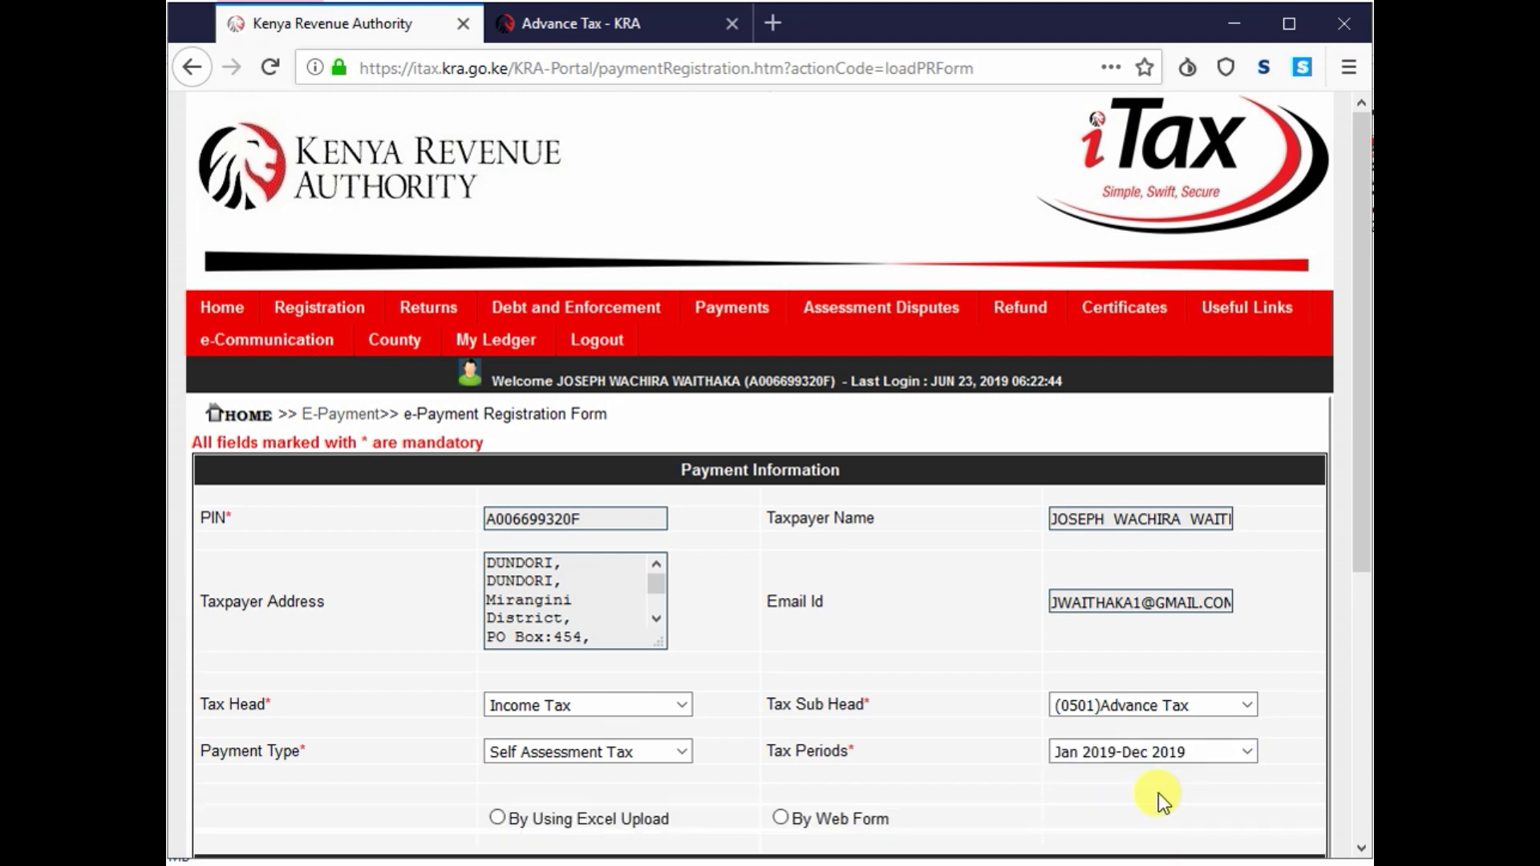
scroll(1159, 793, "down", 3)
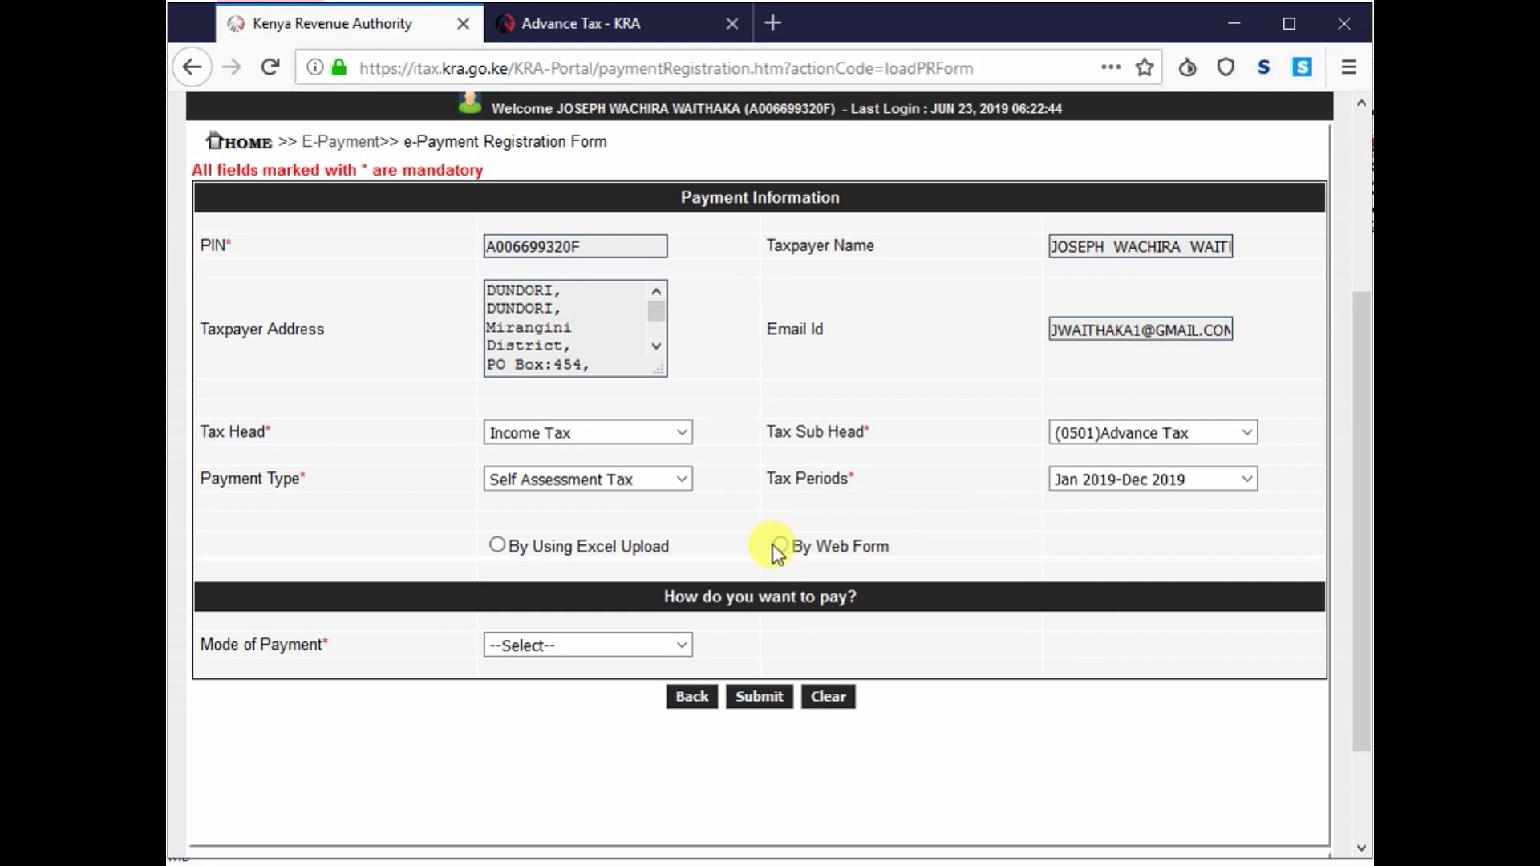
scroll(965, 474, "up", 2)
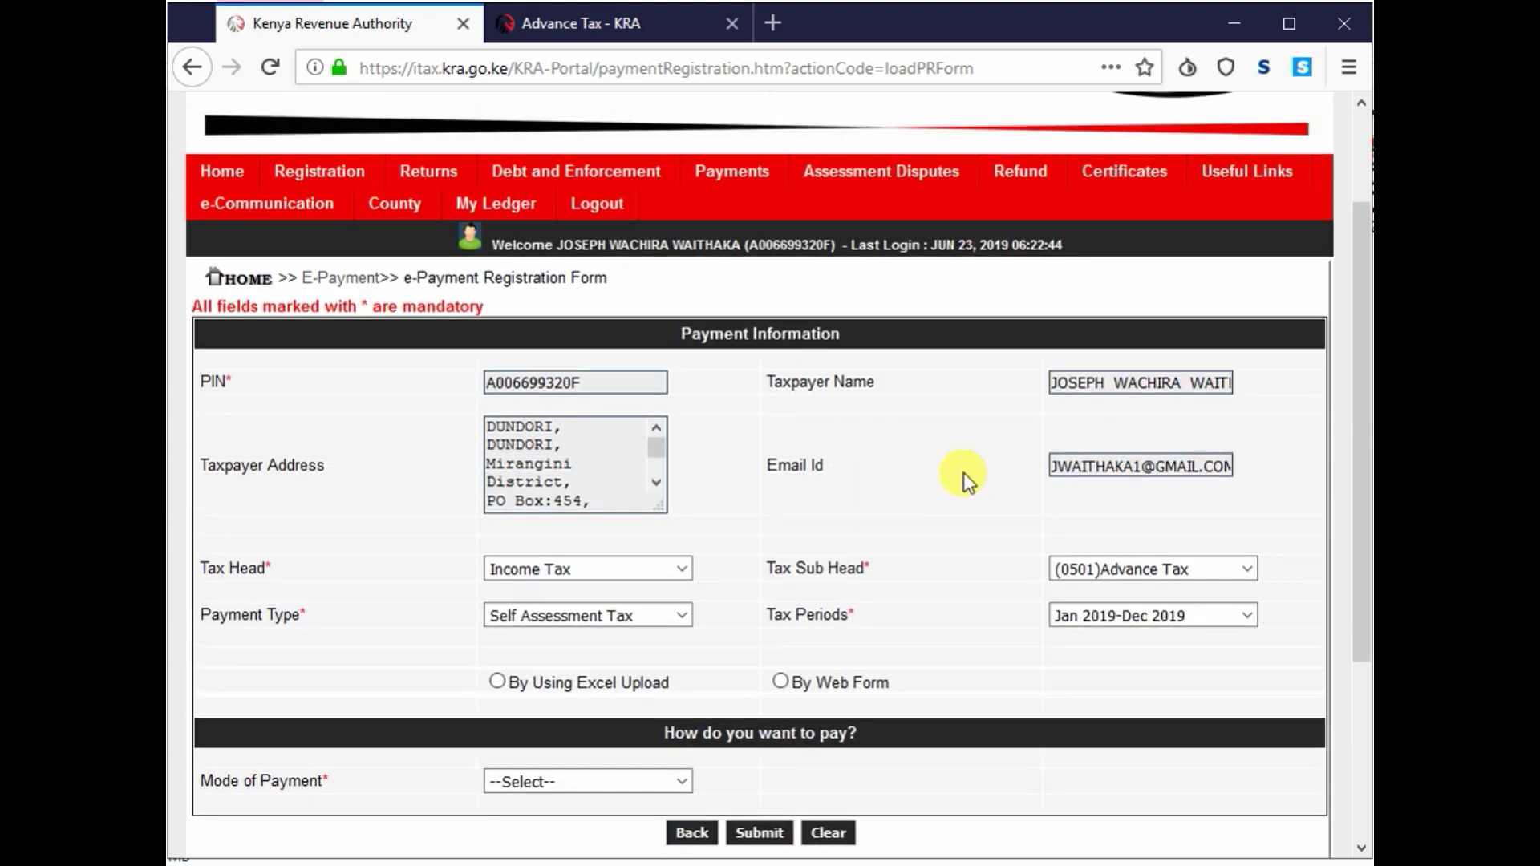
scroll(964, 473, "down", 2)
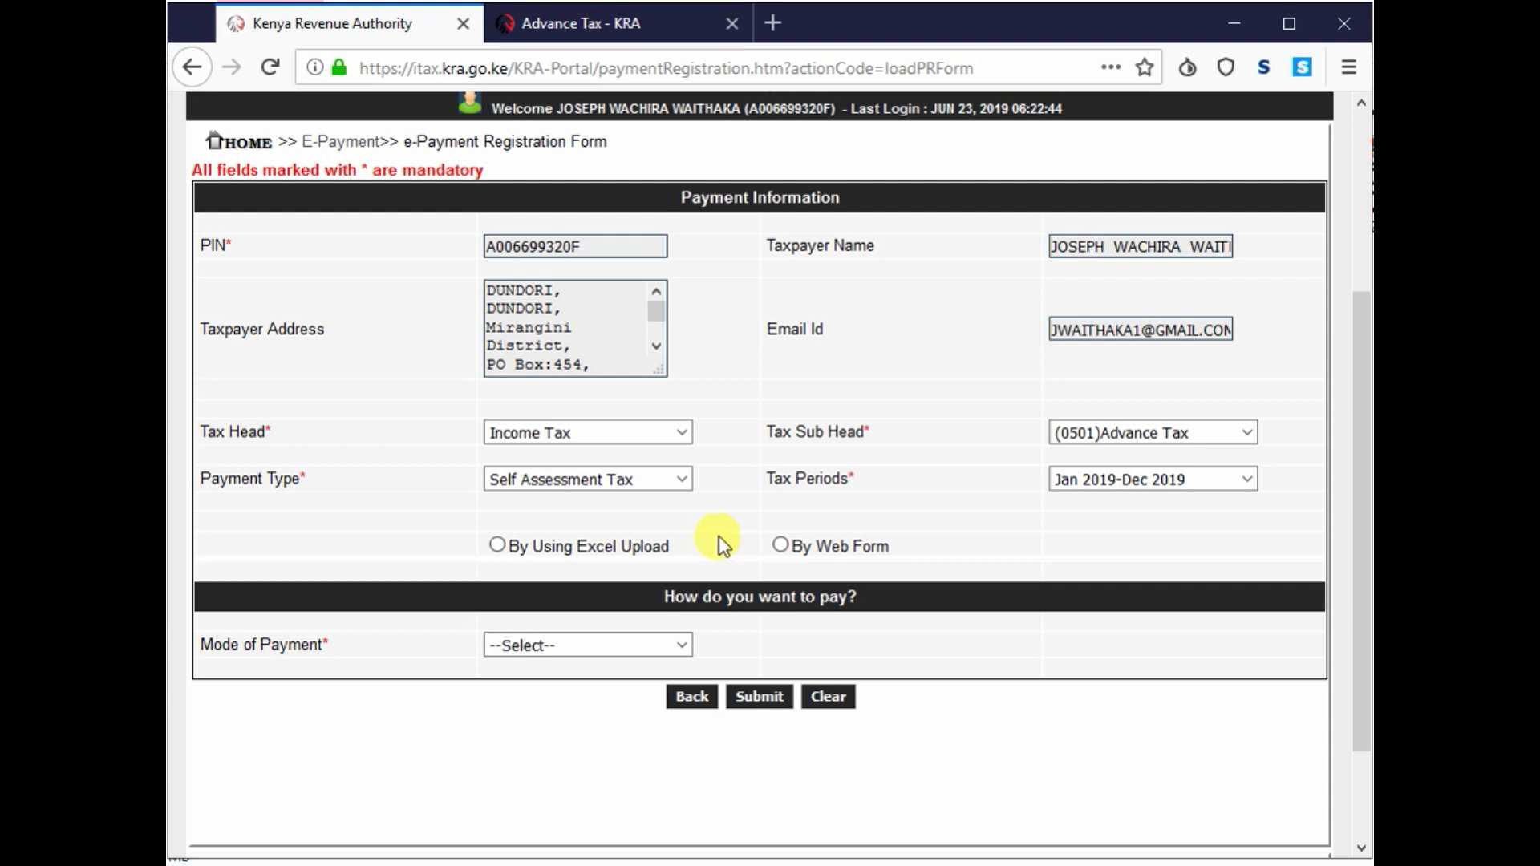
left_click(781, 545)
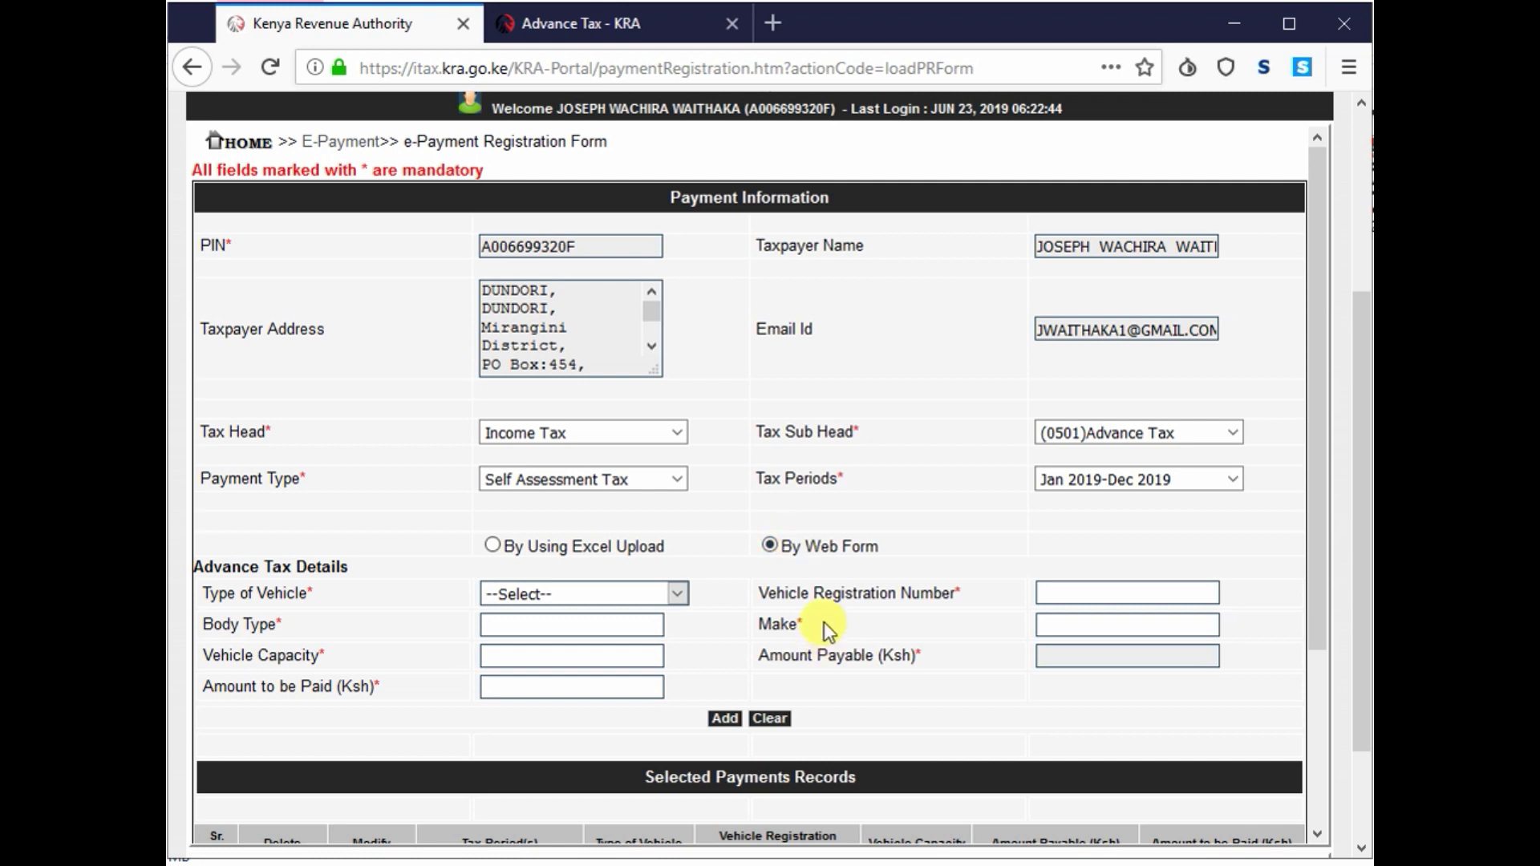
scroll(825, 623, "down", 3)
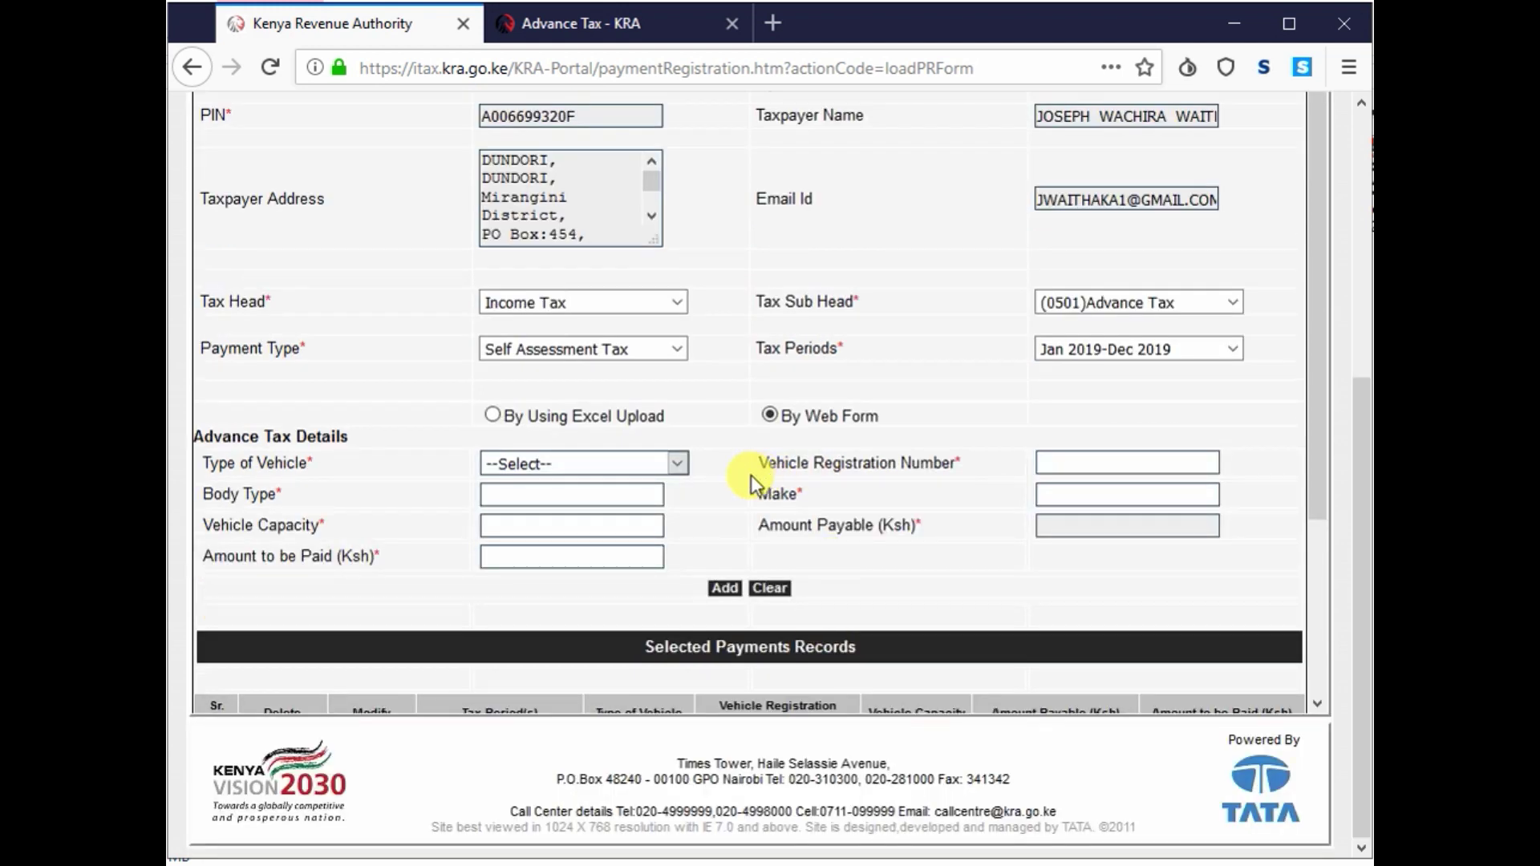
left_click(620, 469)
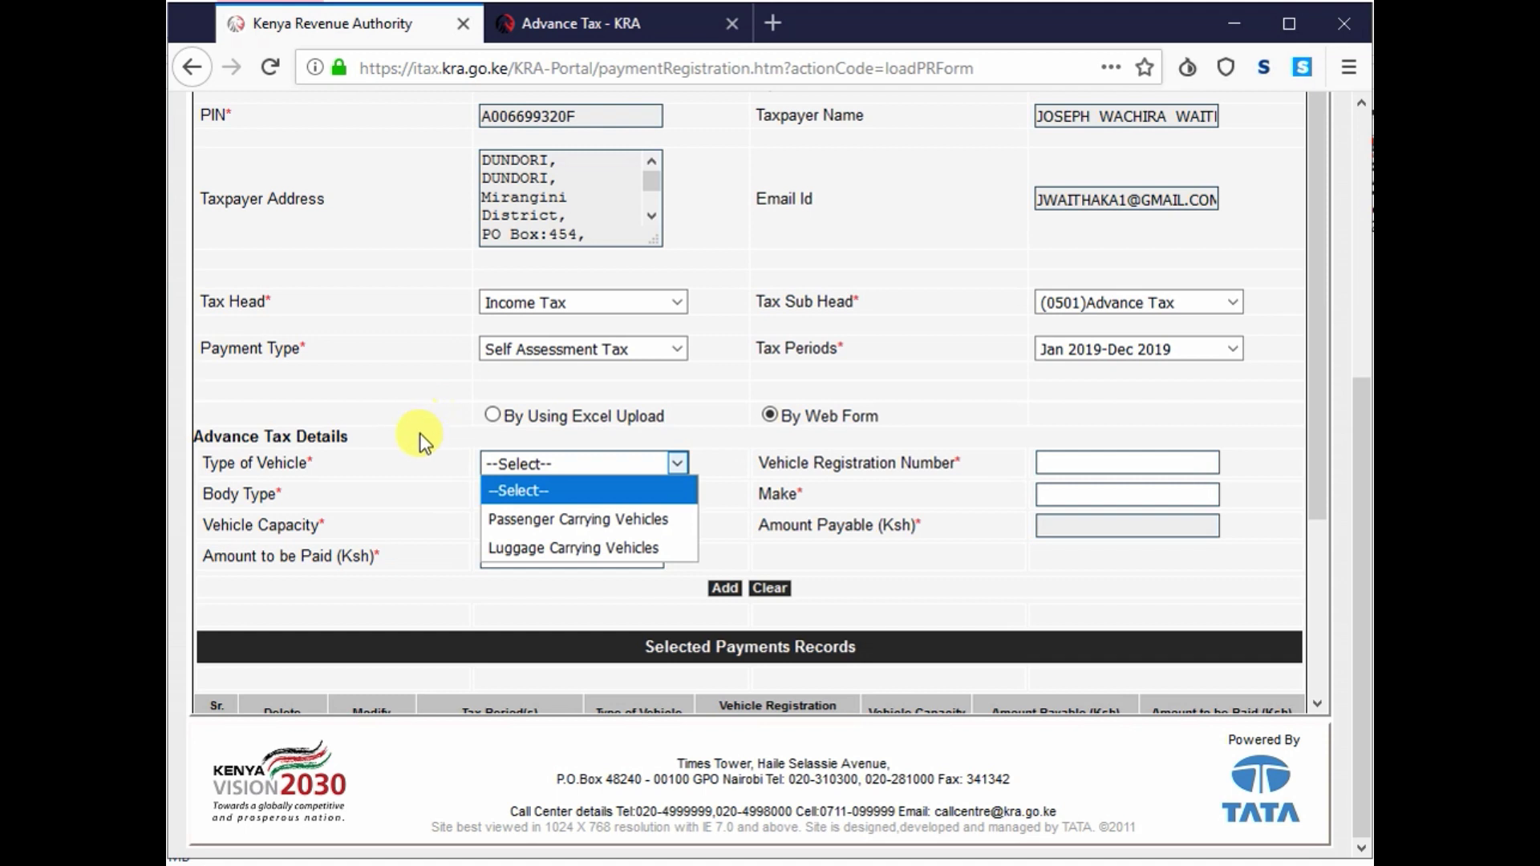
left_click(509, 520)
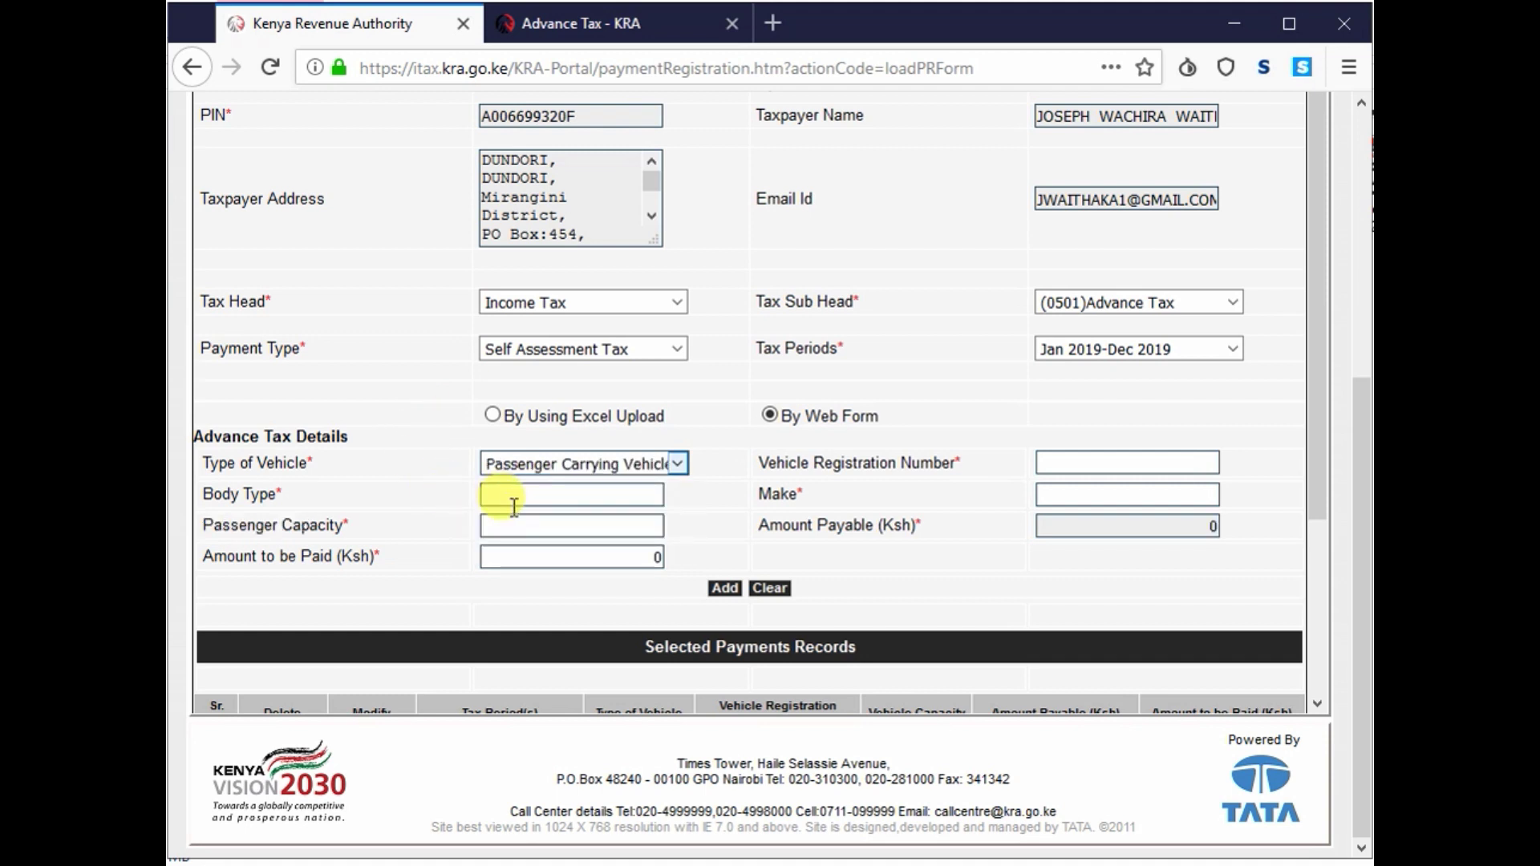
left_click(571, 468)
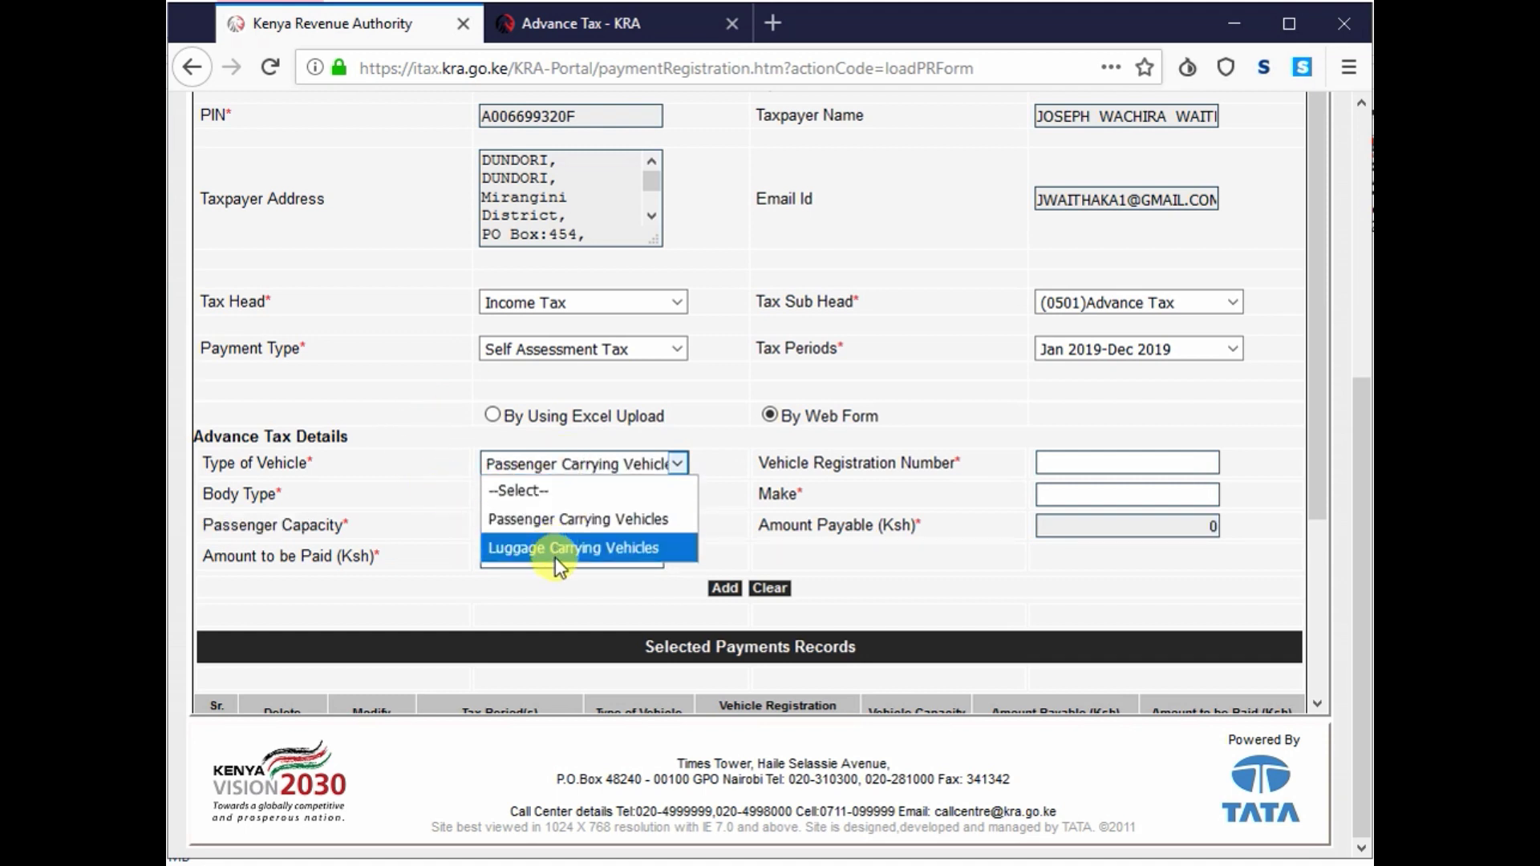
left_click(557, 545)
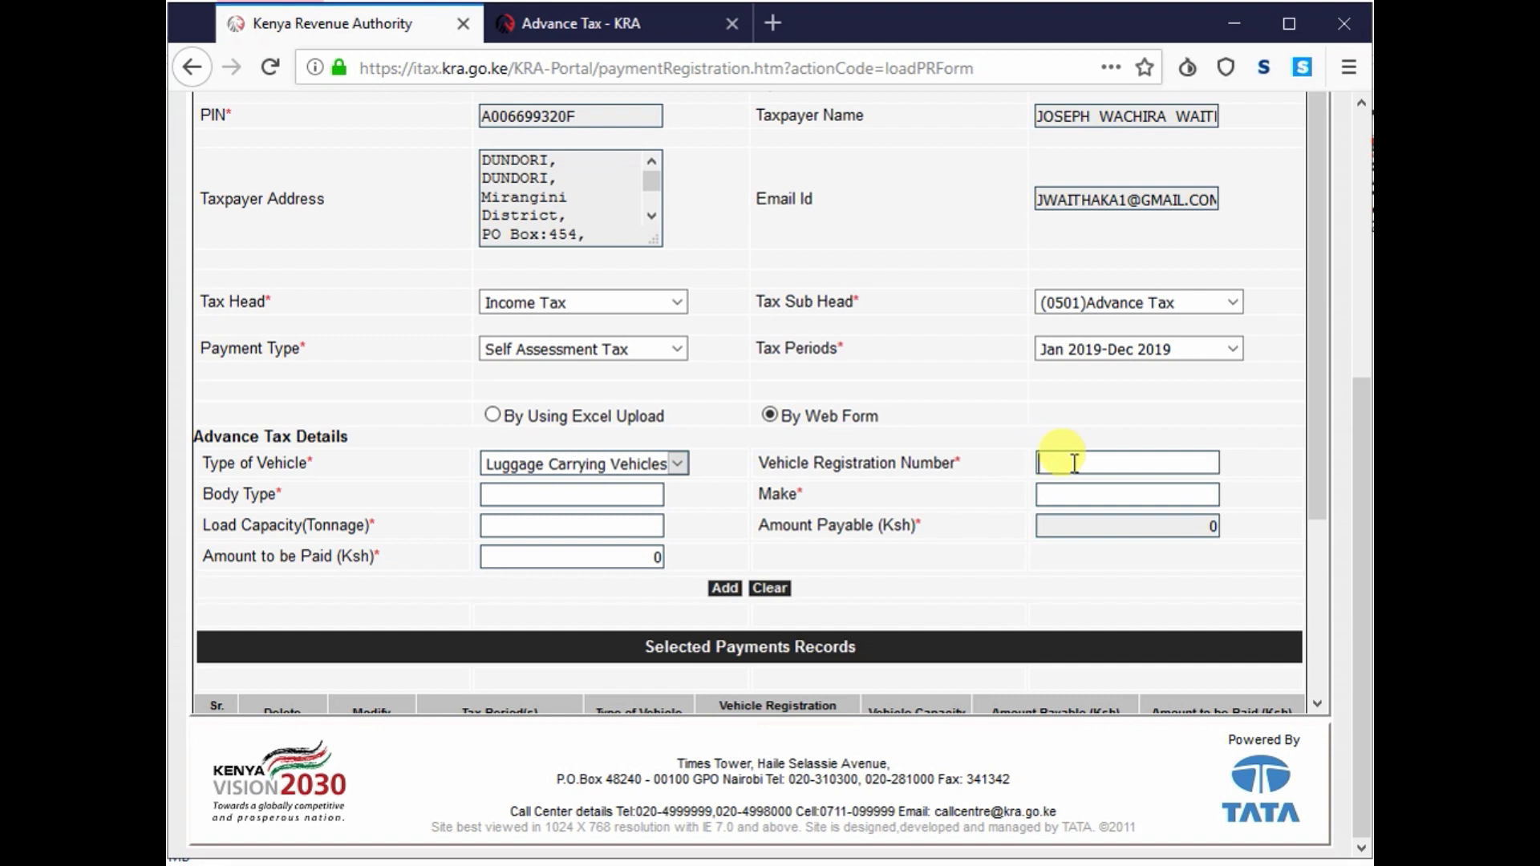
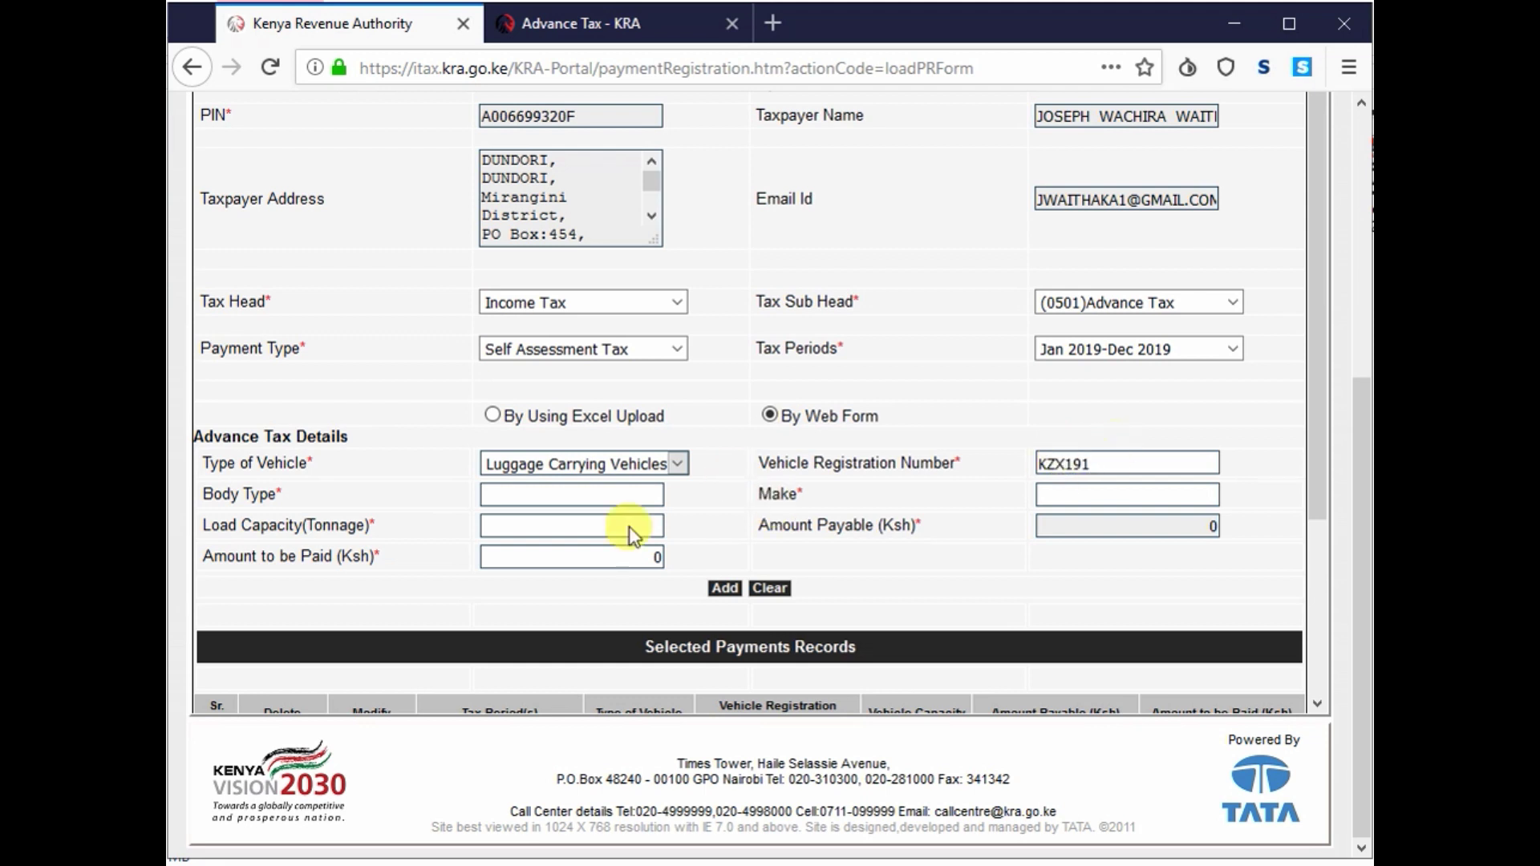
- Enter body type LORRY, make MITSUBISHI and a load capacity of 3 tonnes
left_click(532, 492)
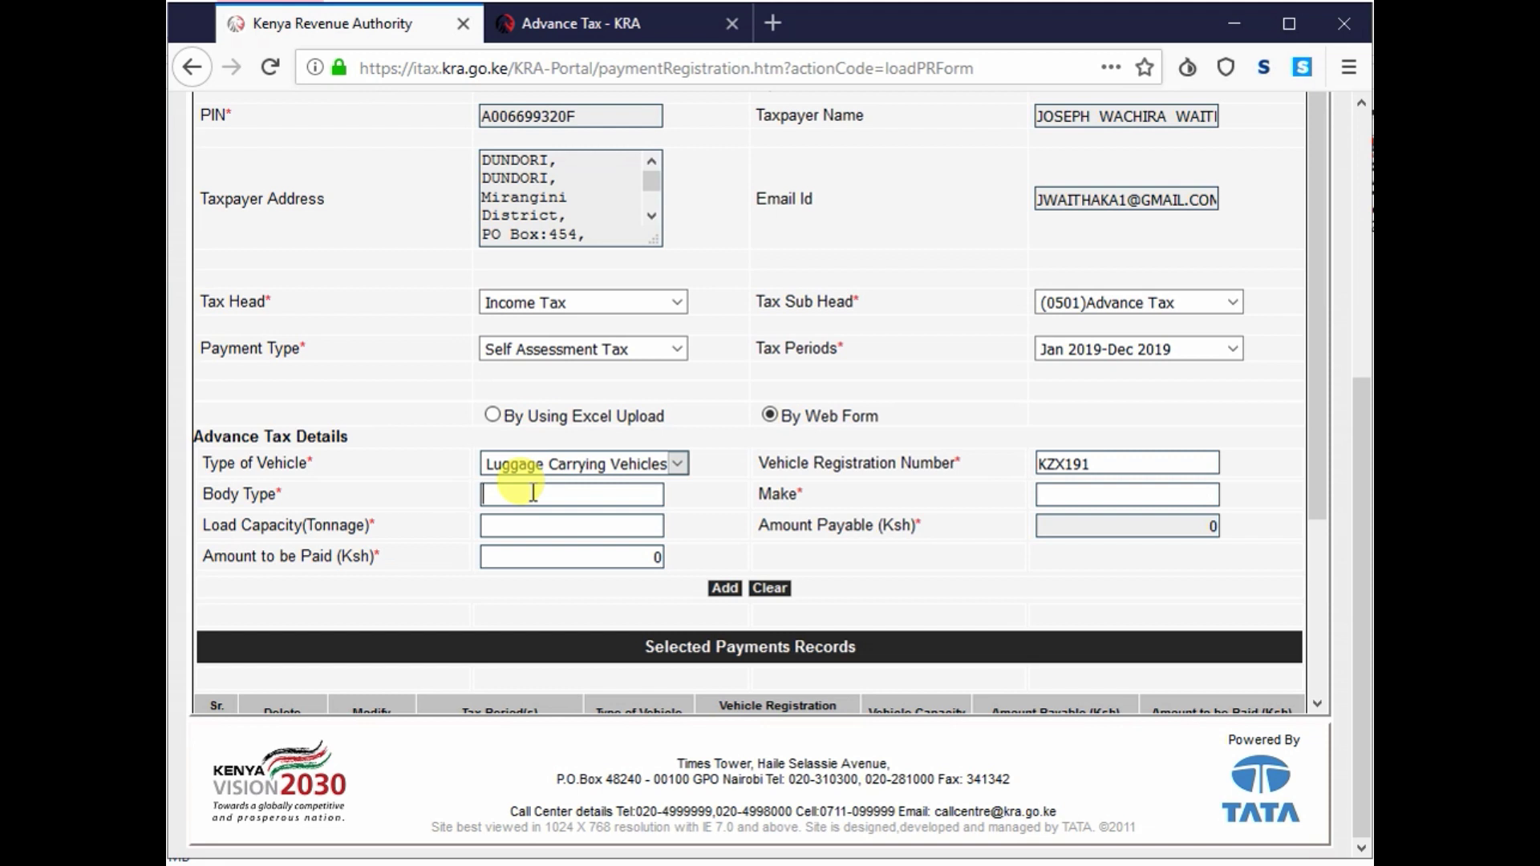
type("LORRY")
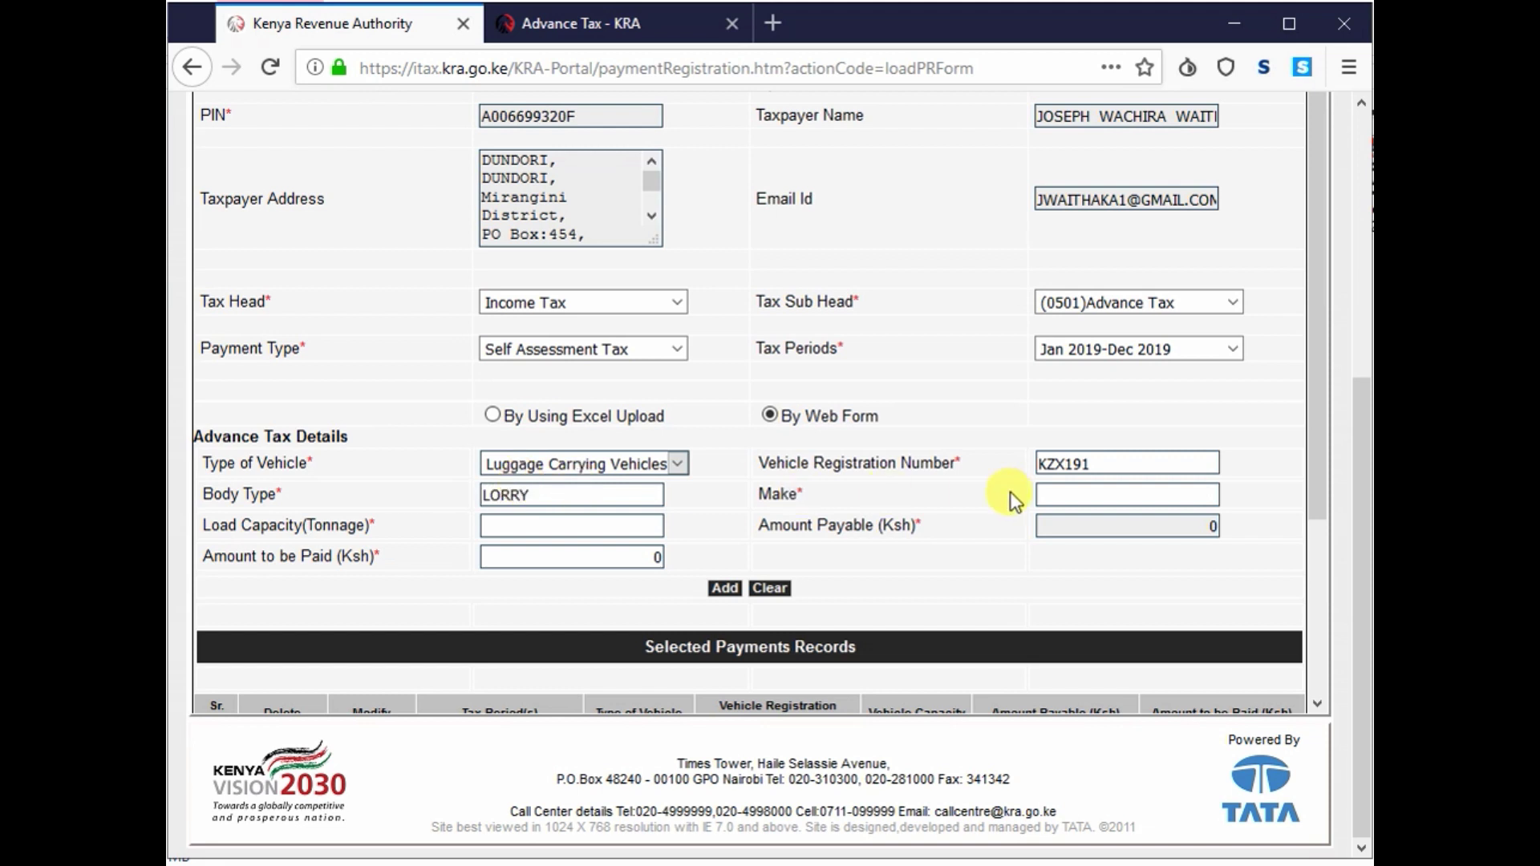
left_click(1083, 495)
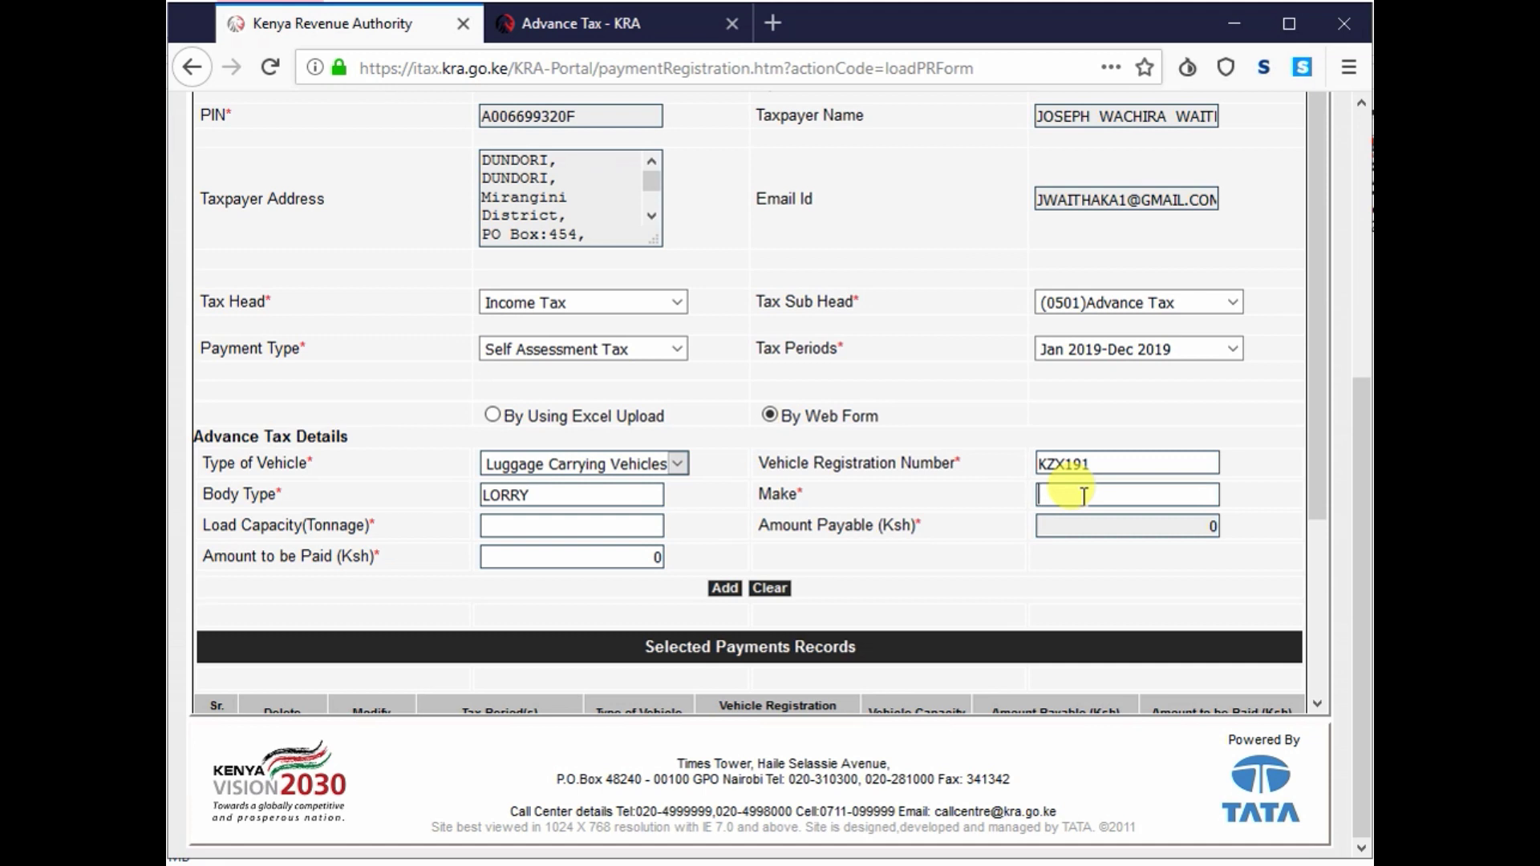
type("MITSUBISHI")
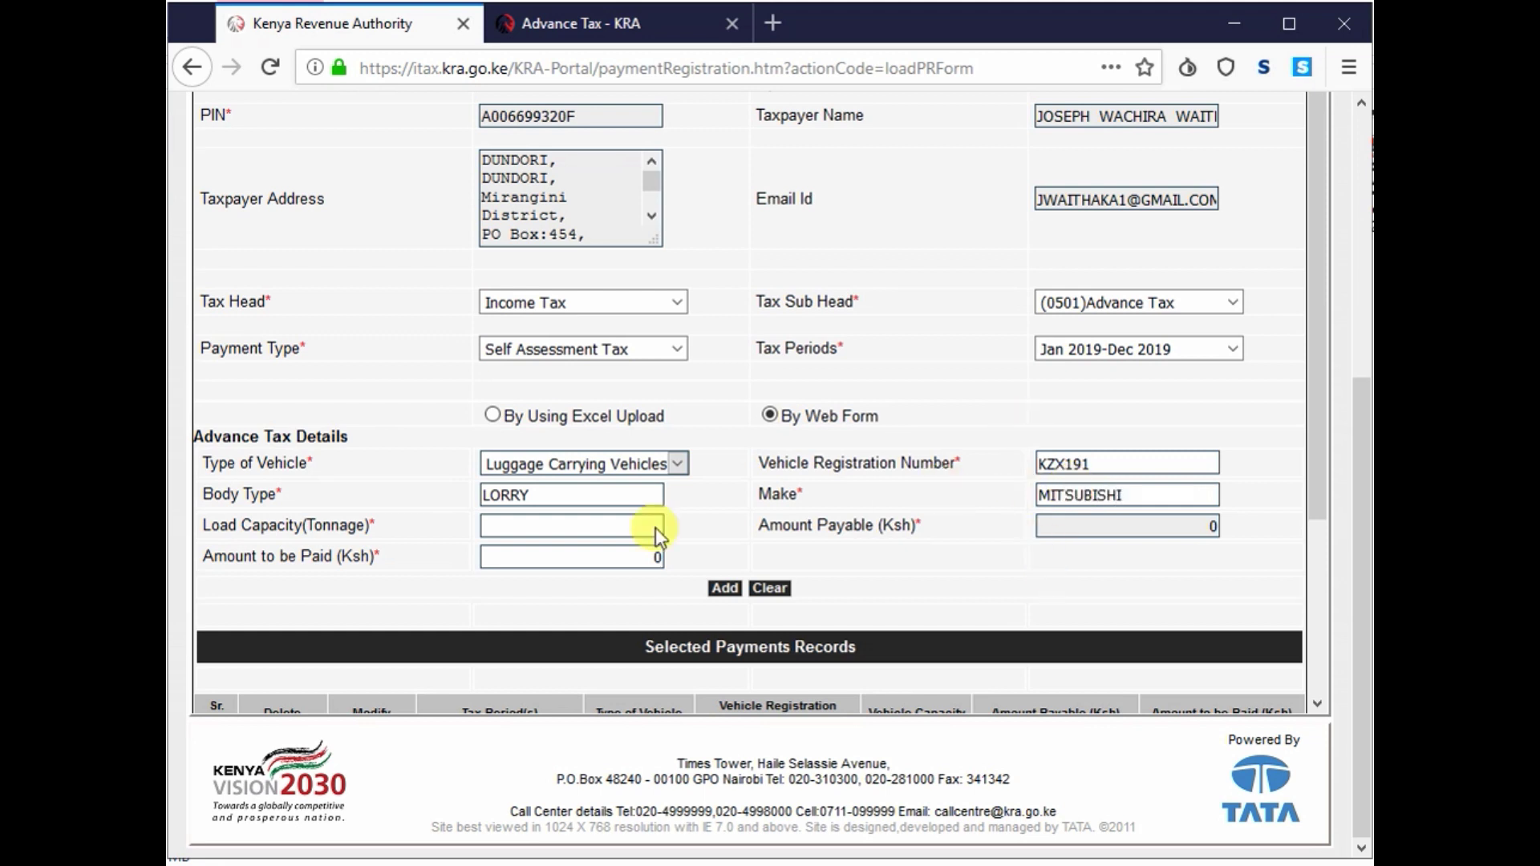
left_click(635, 533)
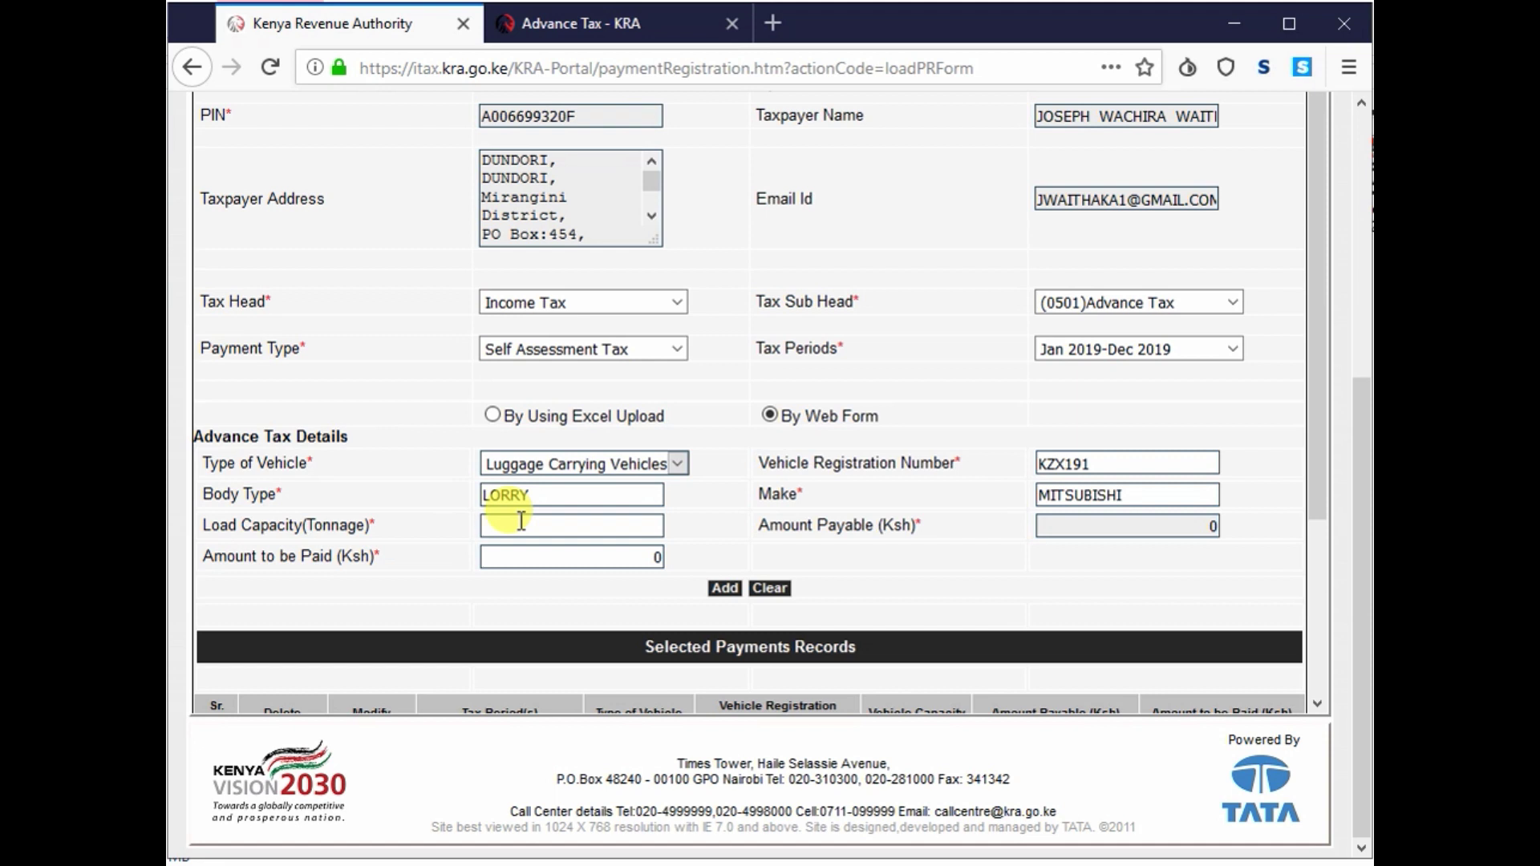
type("3")
left_click(727, 517)
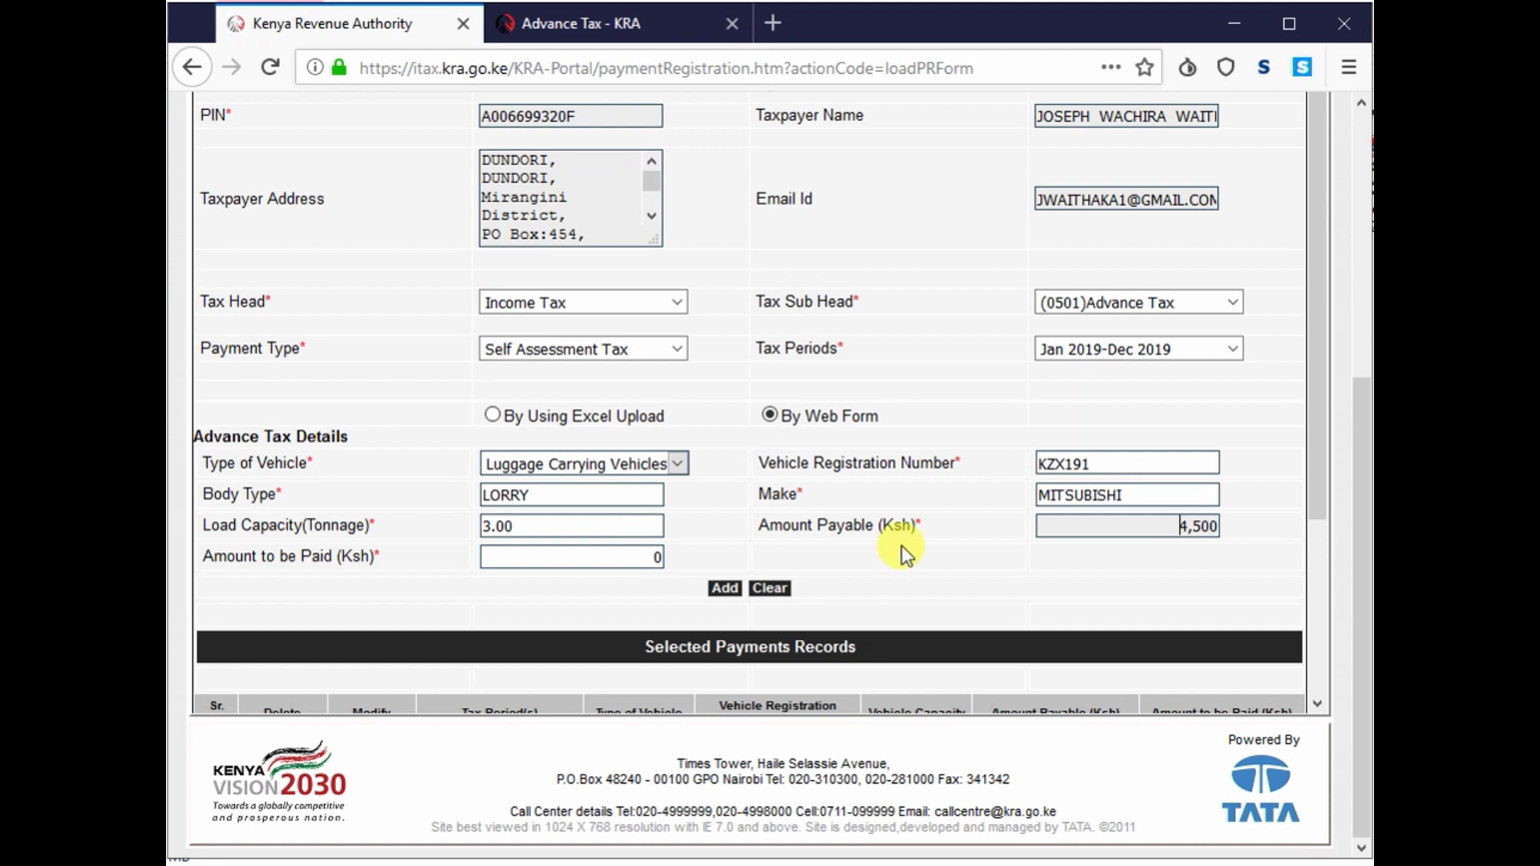
- Enter 4,500 Ksh as the amount to be paid and add the lorry's details
left_click(608, 555)
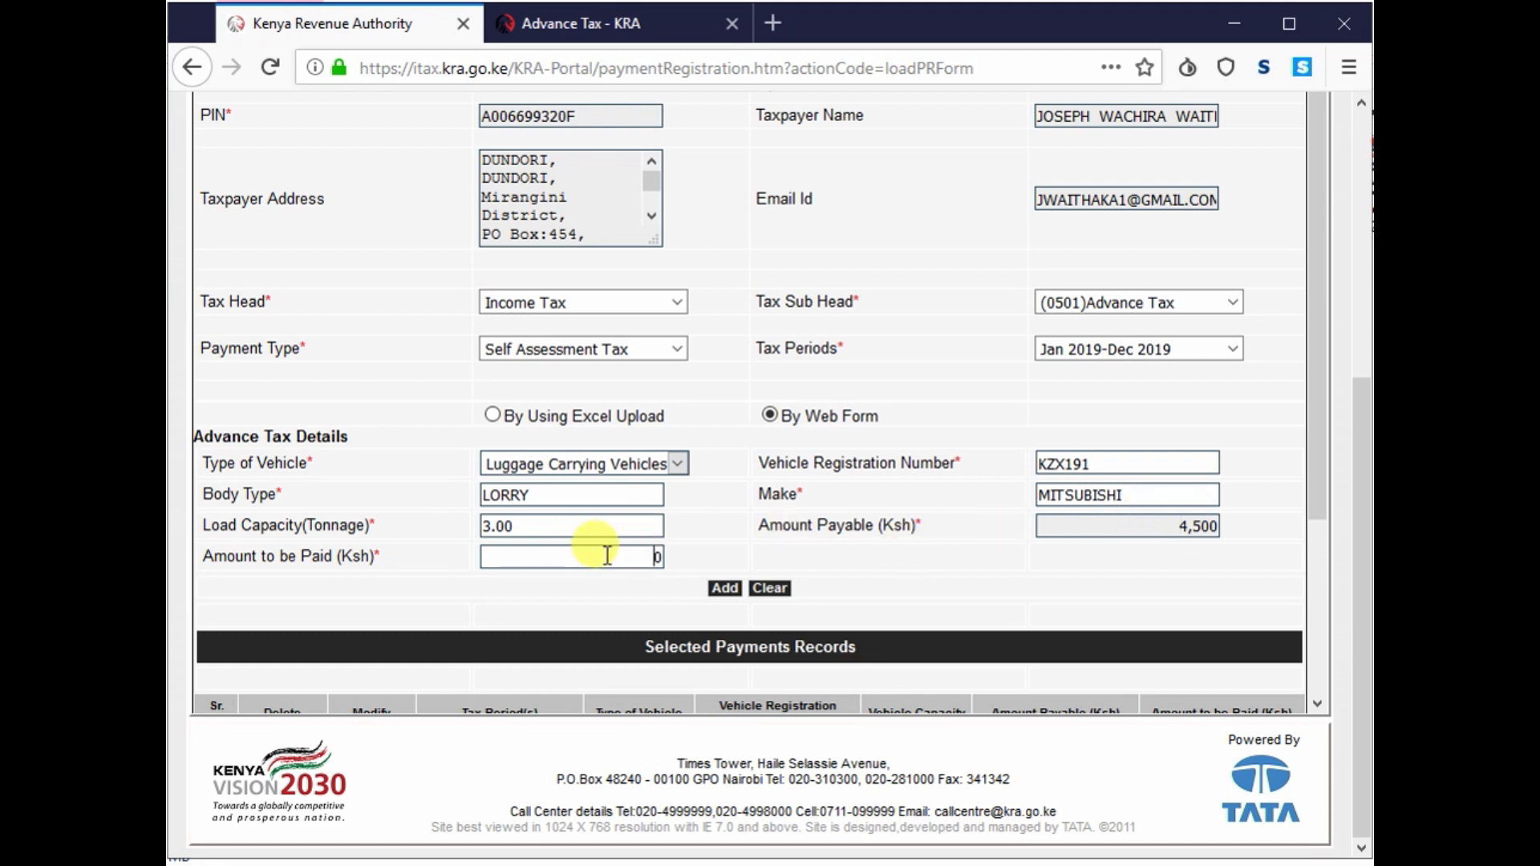
type("4,5")
type("00")
left_click(744, 530)
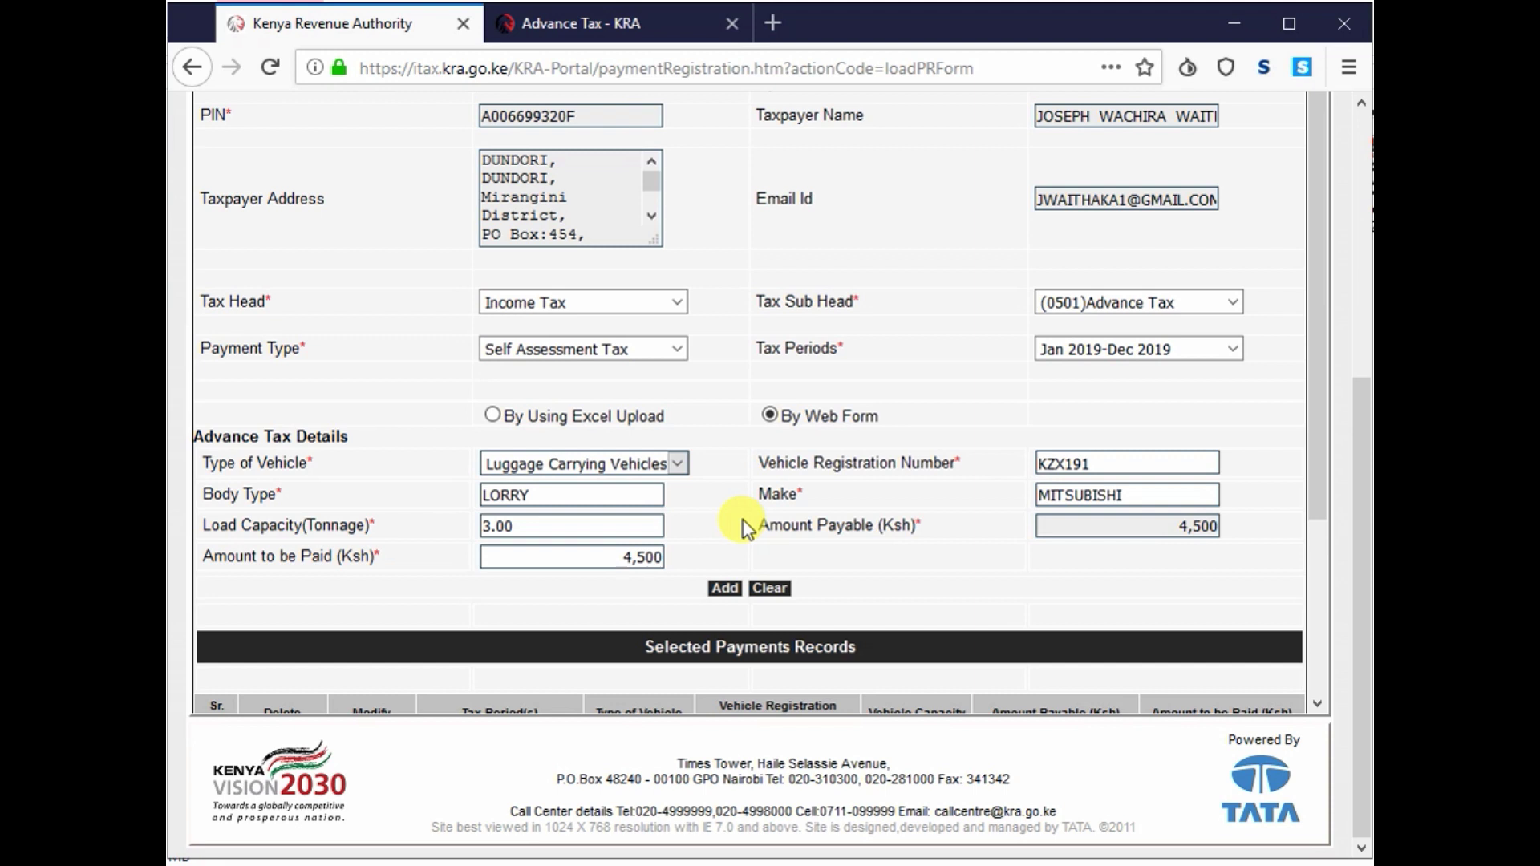
left_click(723, 590)
- Confirm adding lorry KZX191 and scroll down to its 4,500 Ksh record in Selected Payments Records
left_click(734, 433)
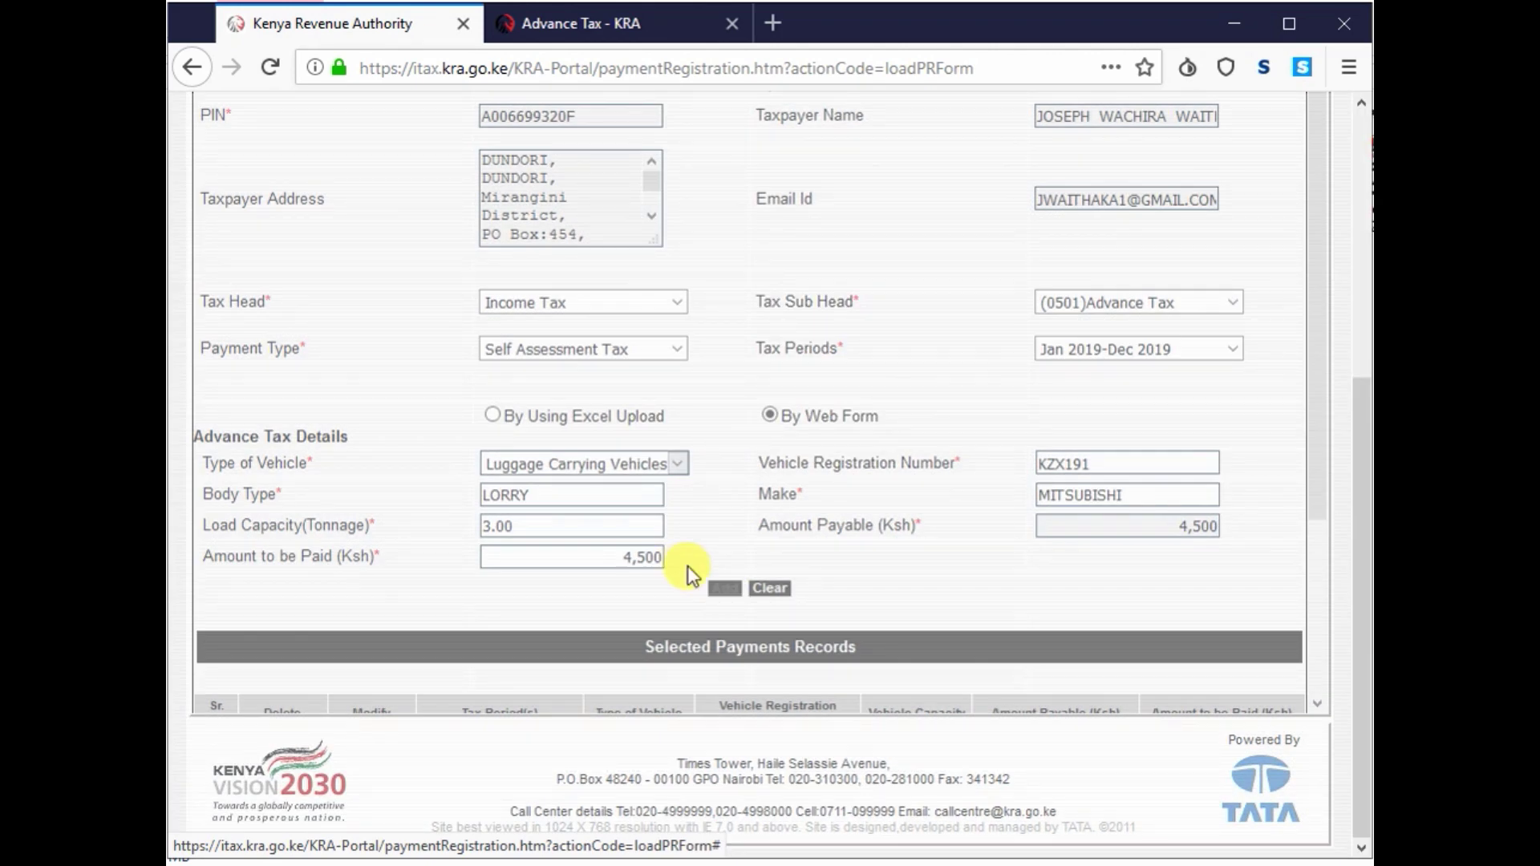
scroll(686, 566, "down", 5)
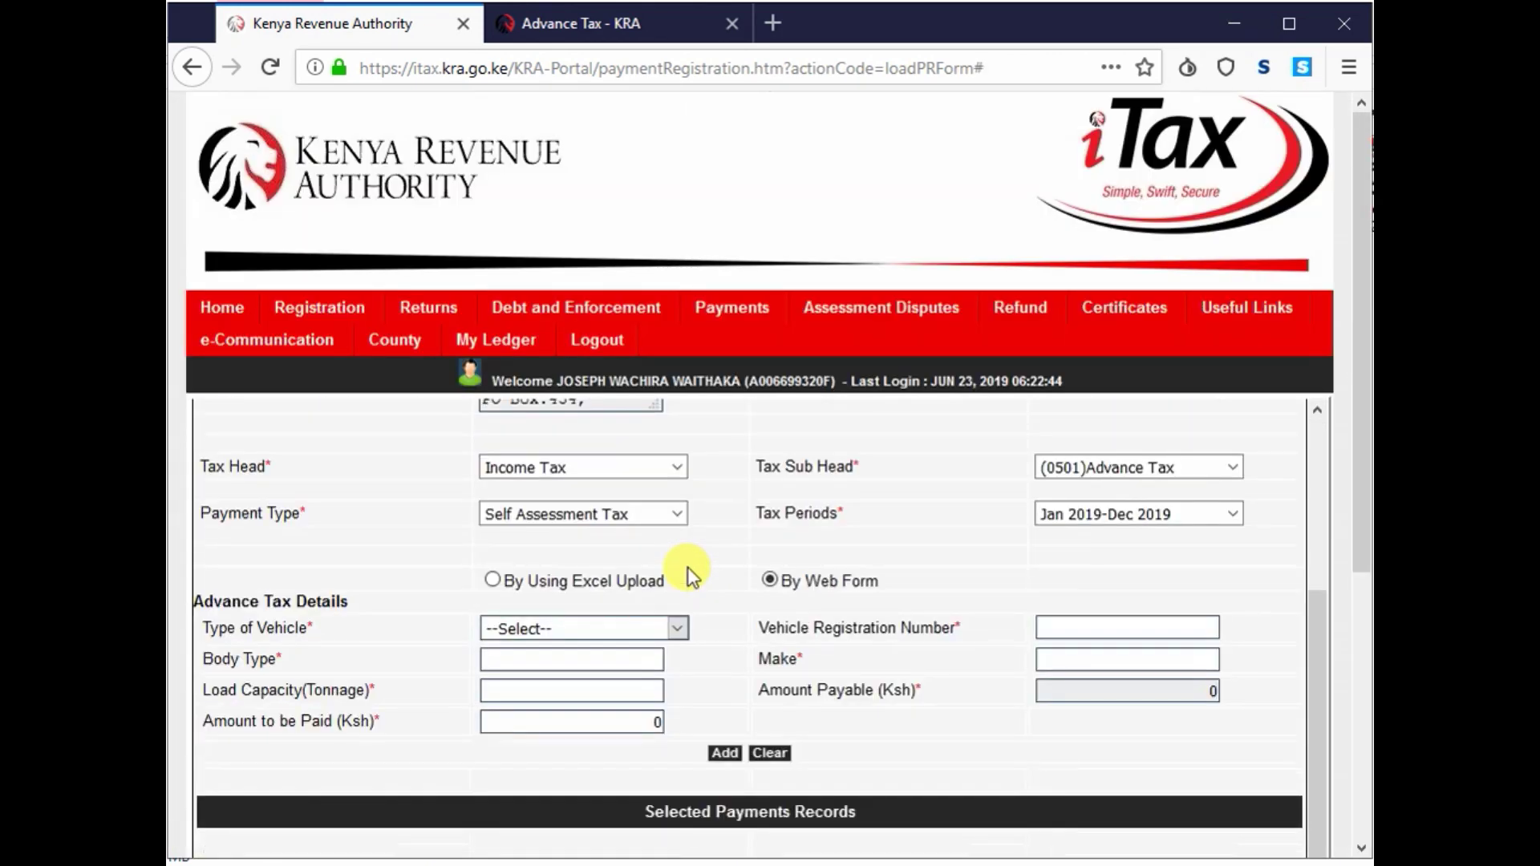
scroll(687, 567, "down", 5)
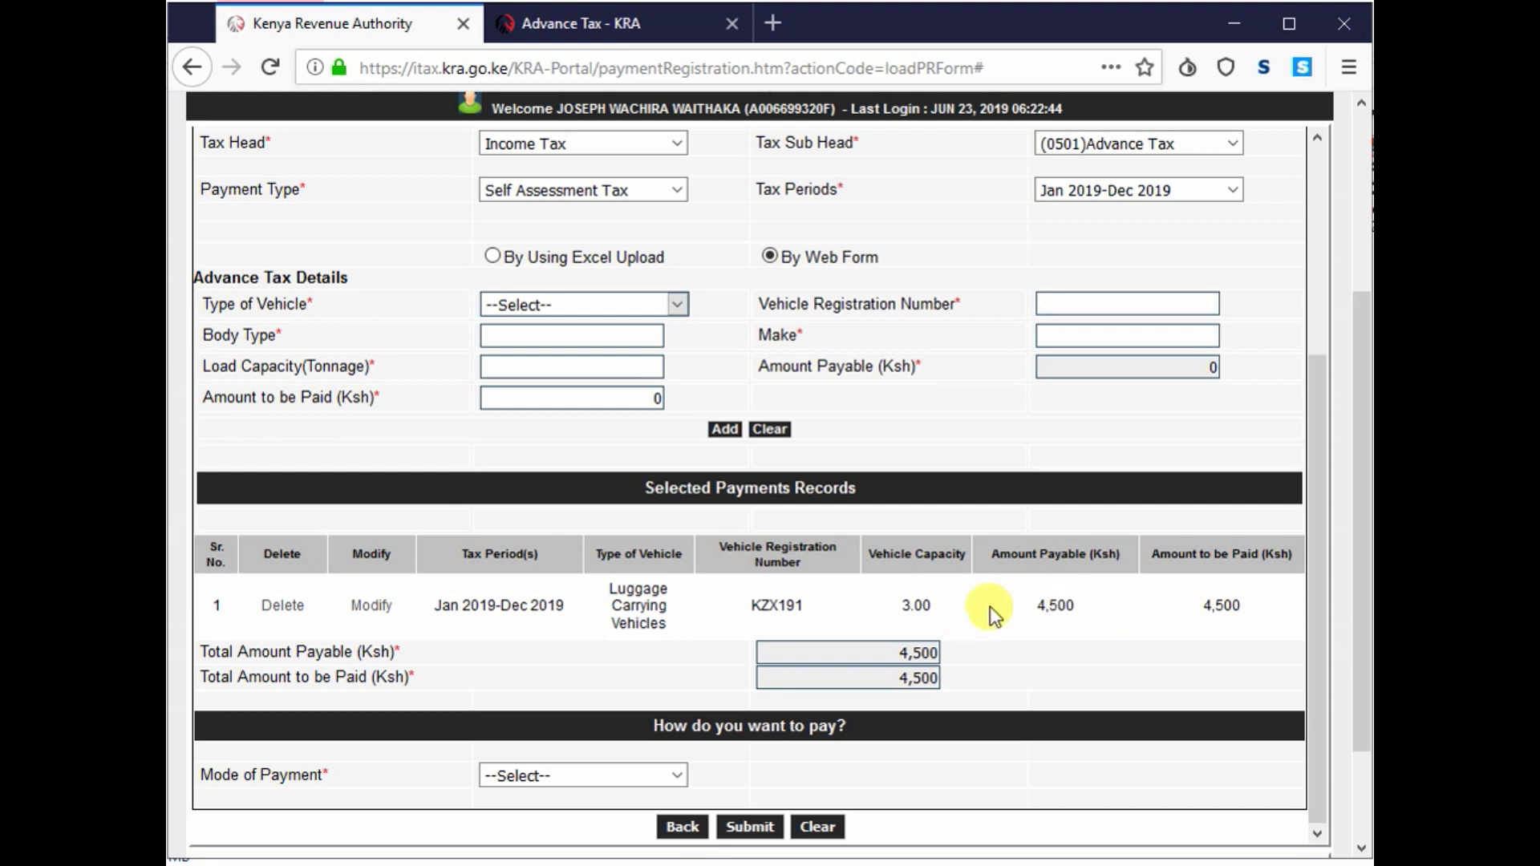
scroll(1051, 606, "down", 2)
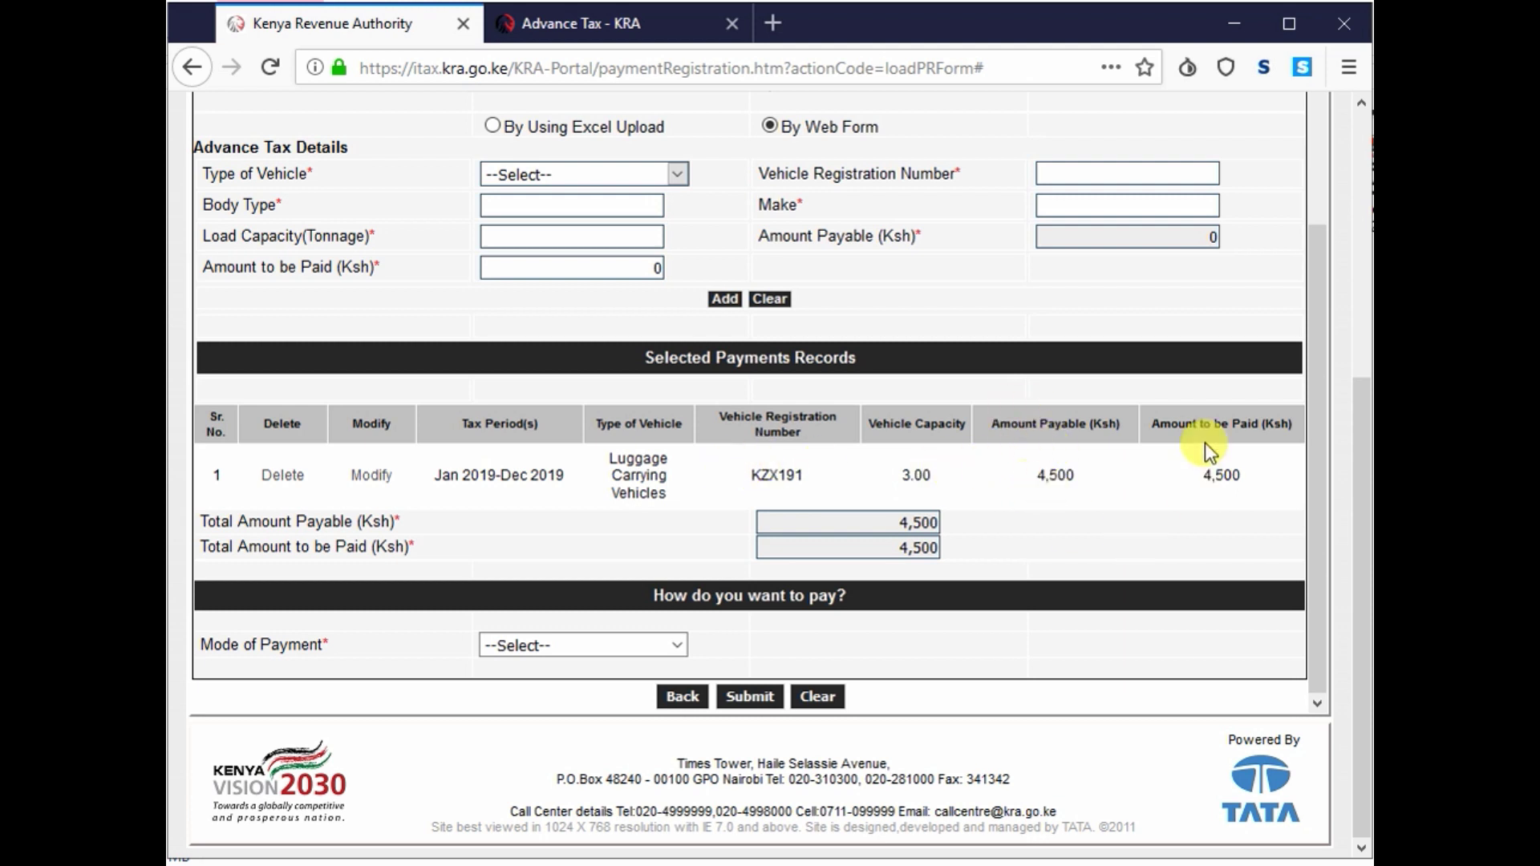
left_click(614, 644)
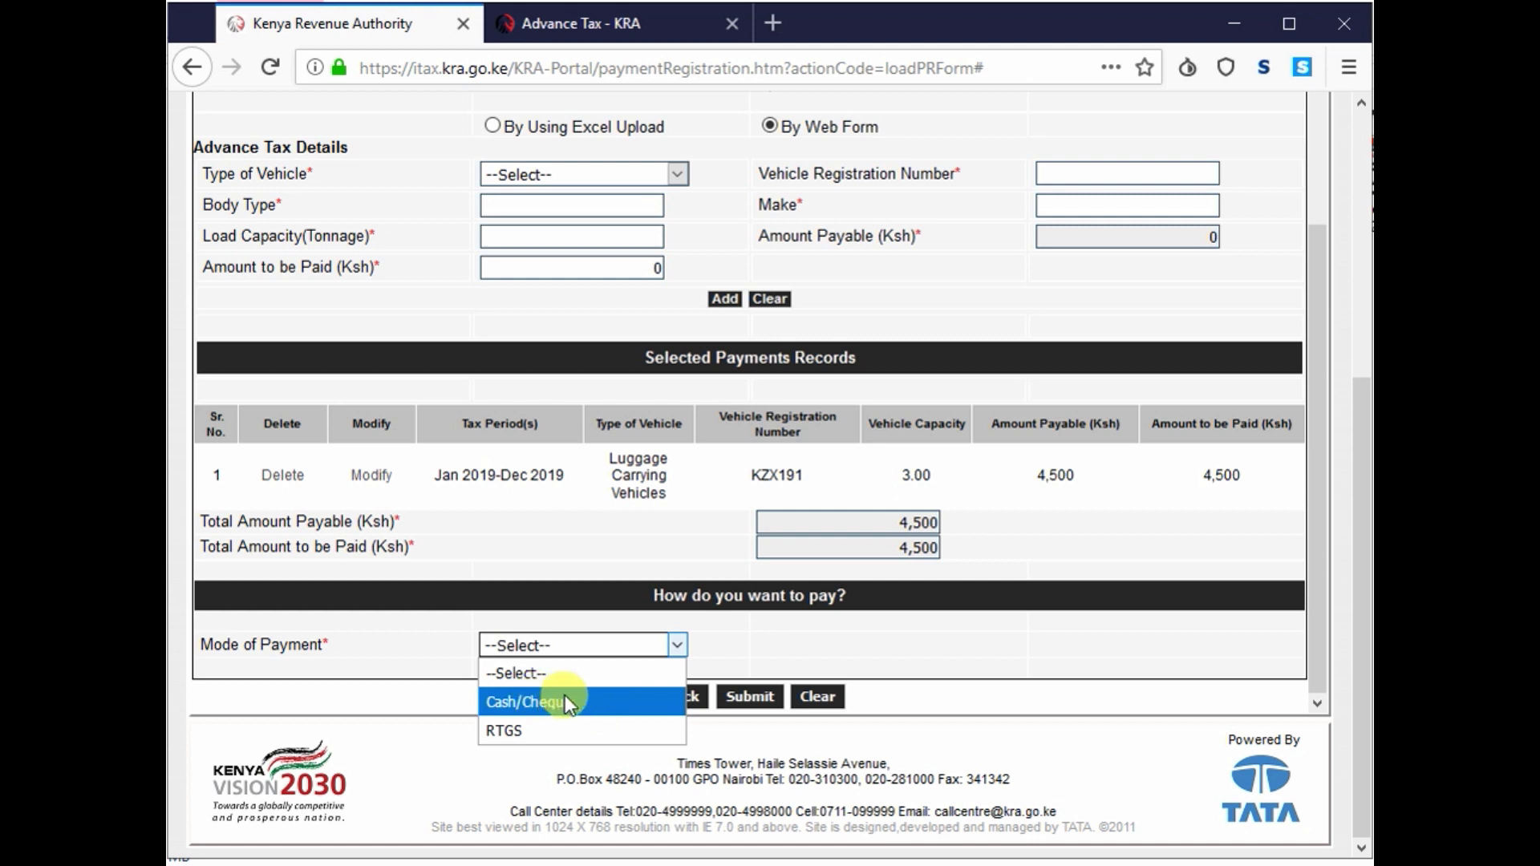
- Choose Cash/Cheque as the mode of payment
left_click(574, 701)
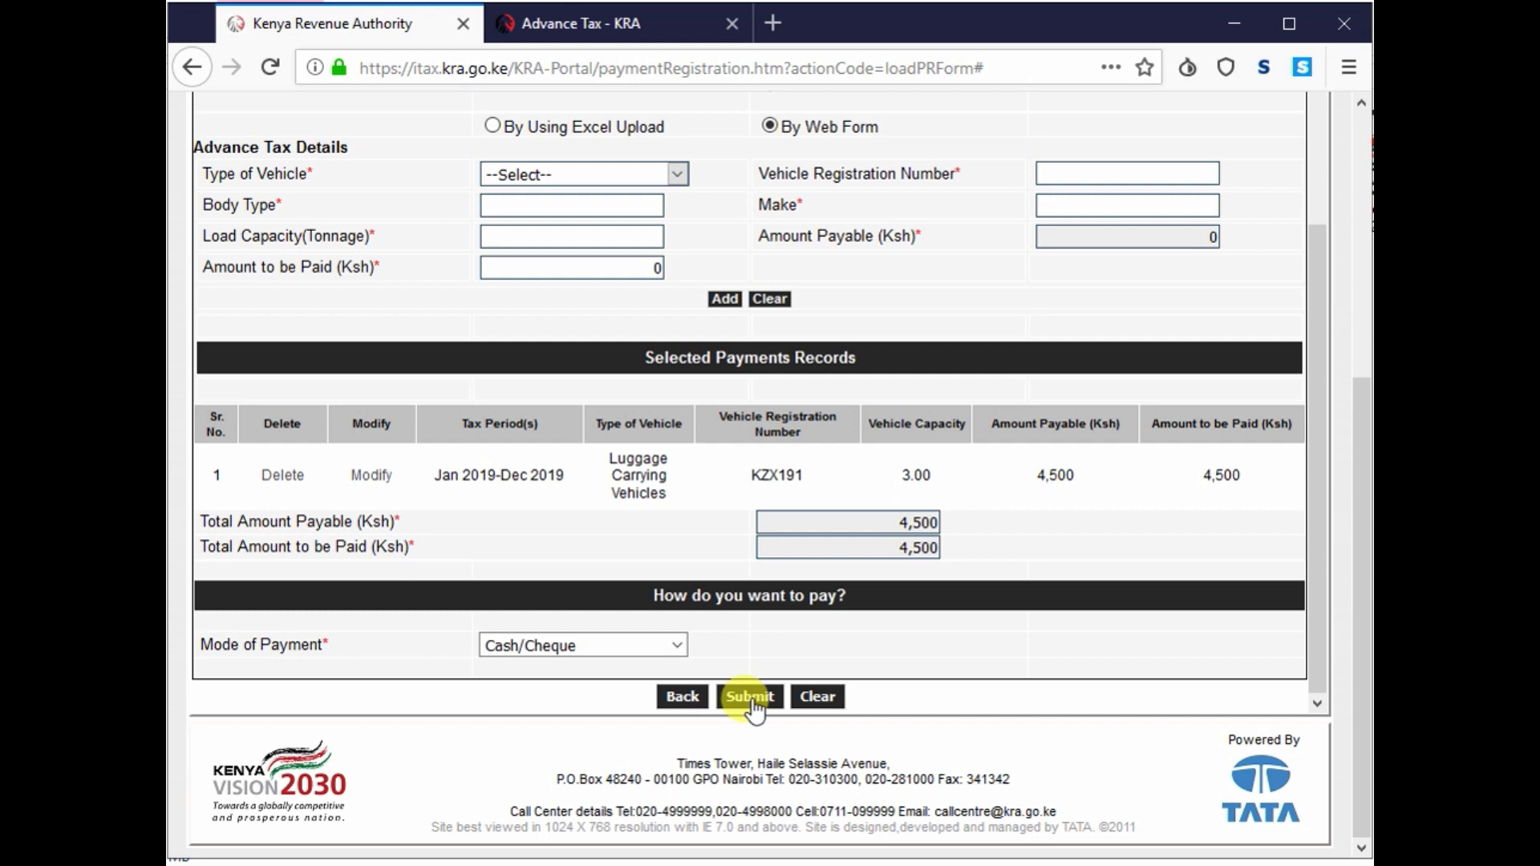
scroll(578, 508, "up", 5)
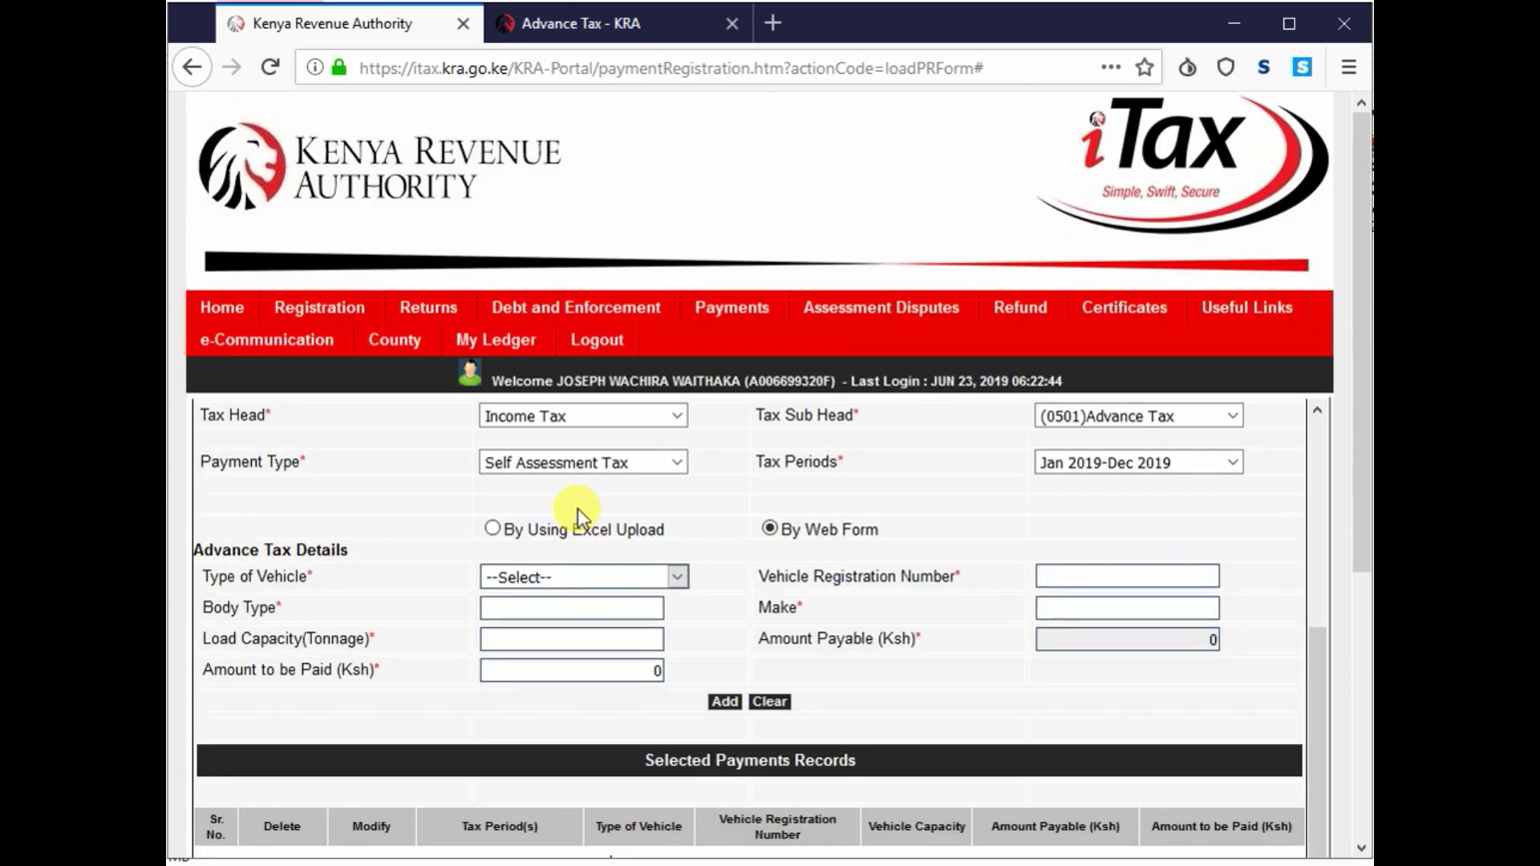
scroll(584, 601, "down", 5)
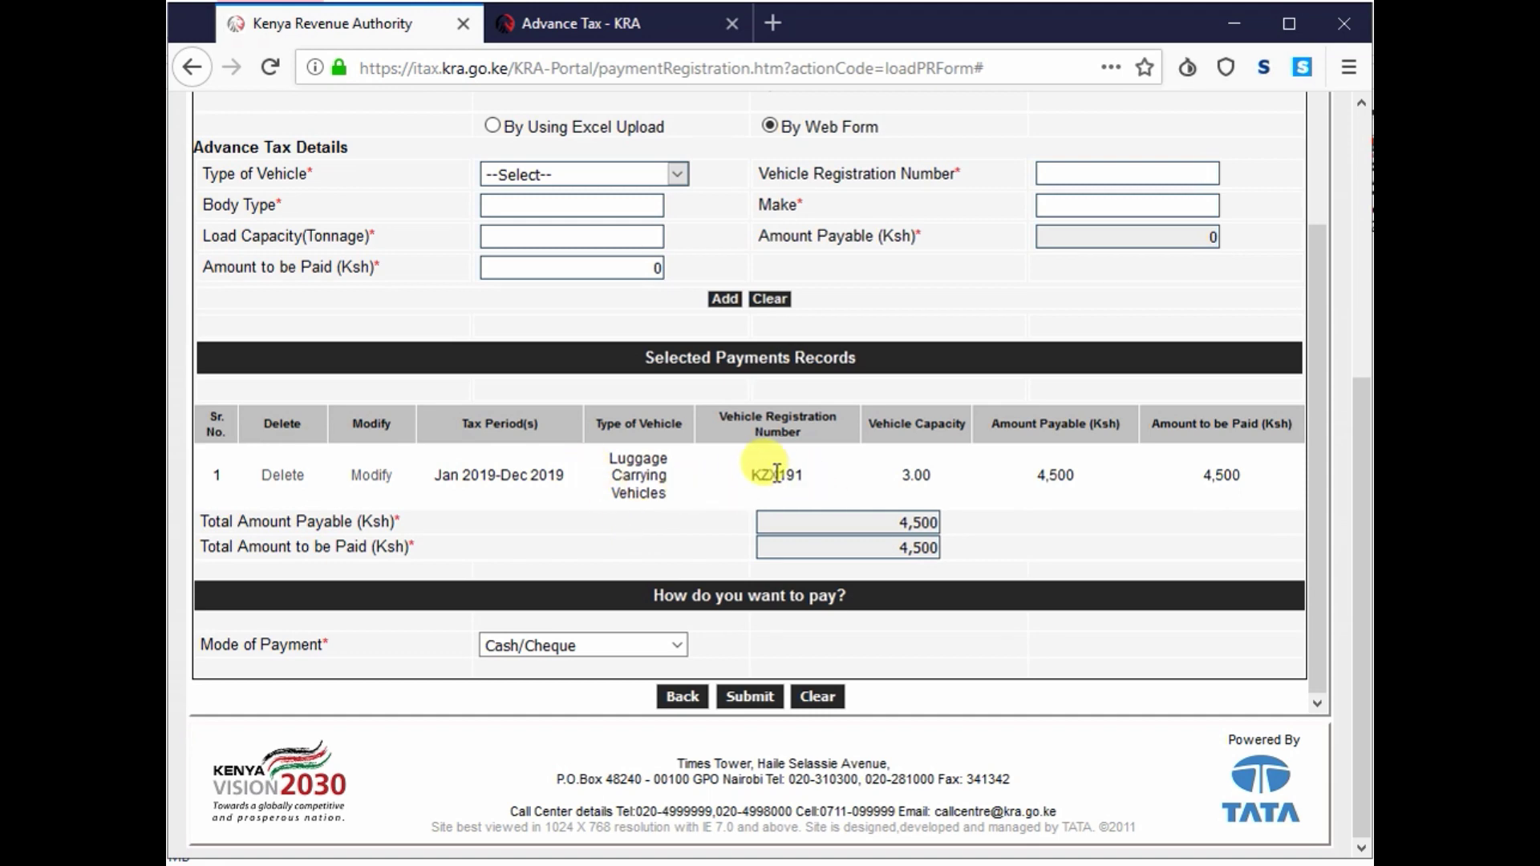
- Delete the KZX191 lorry record and confirm, resetting both totals to 0
left_click(283, 475)
left_click(750, 430)
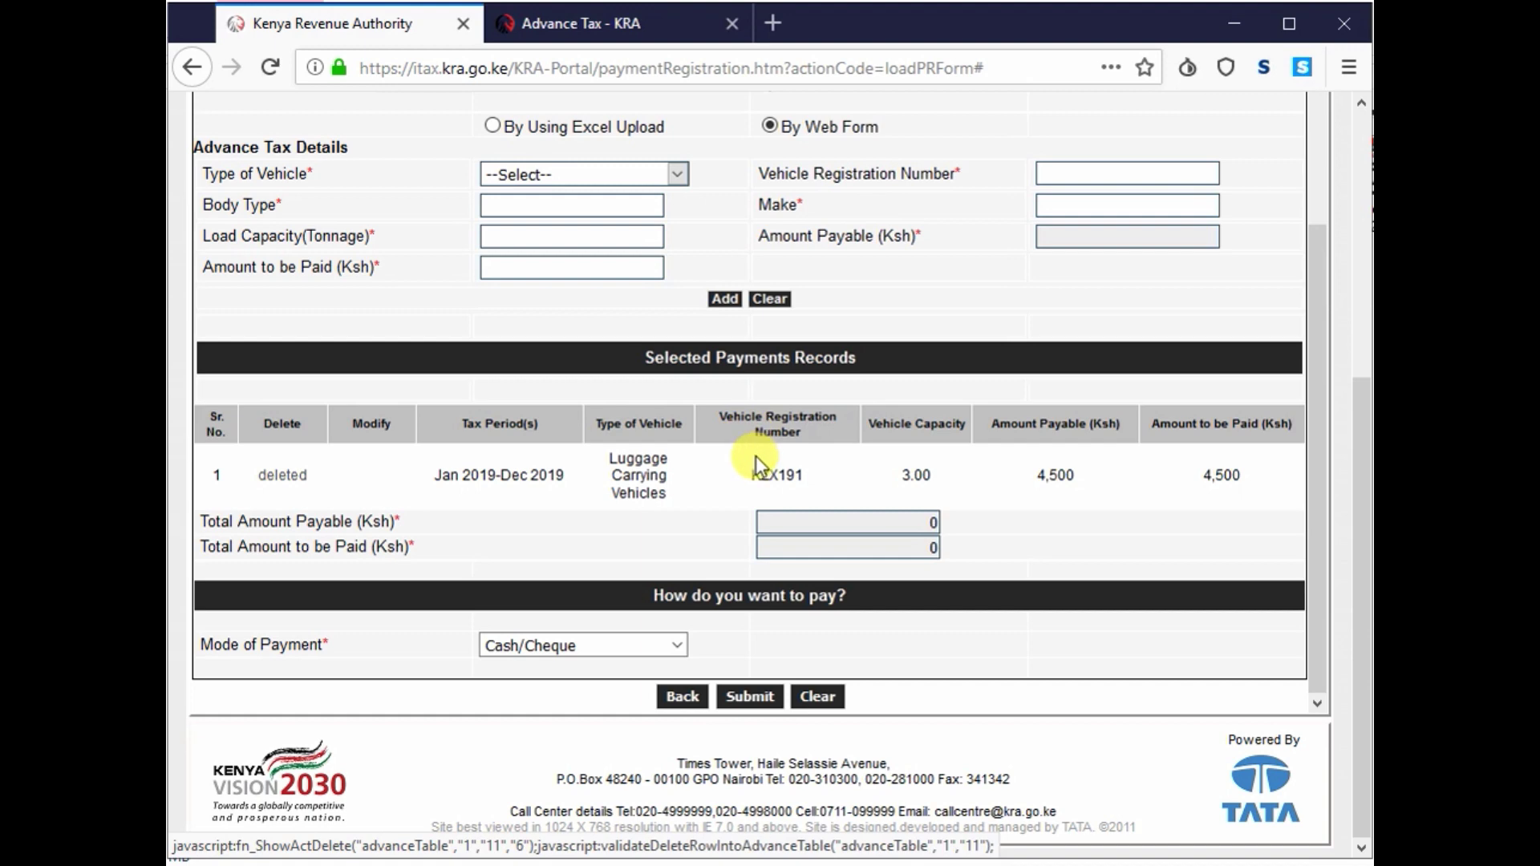
scroll(755, 456, "up", 4)
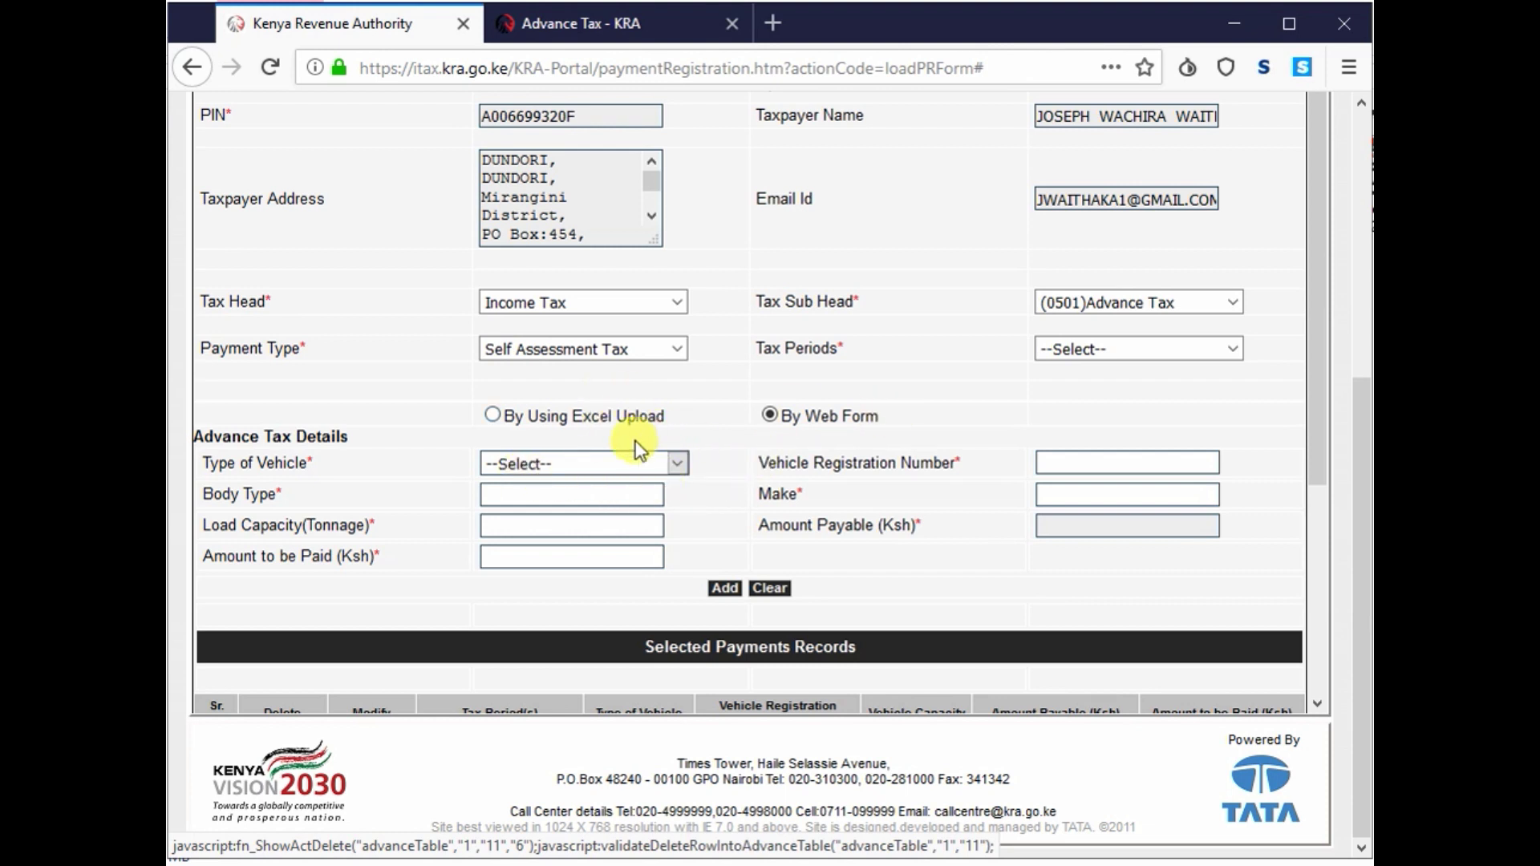
left_click(580, 464)
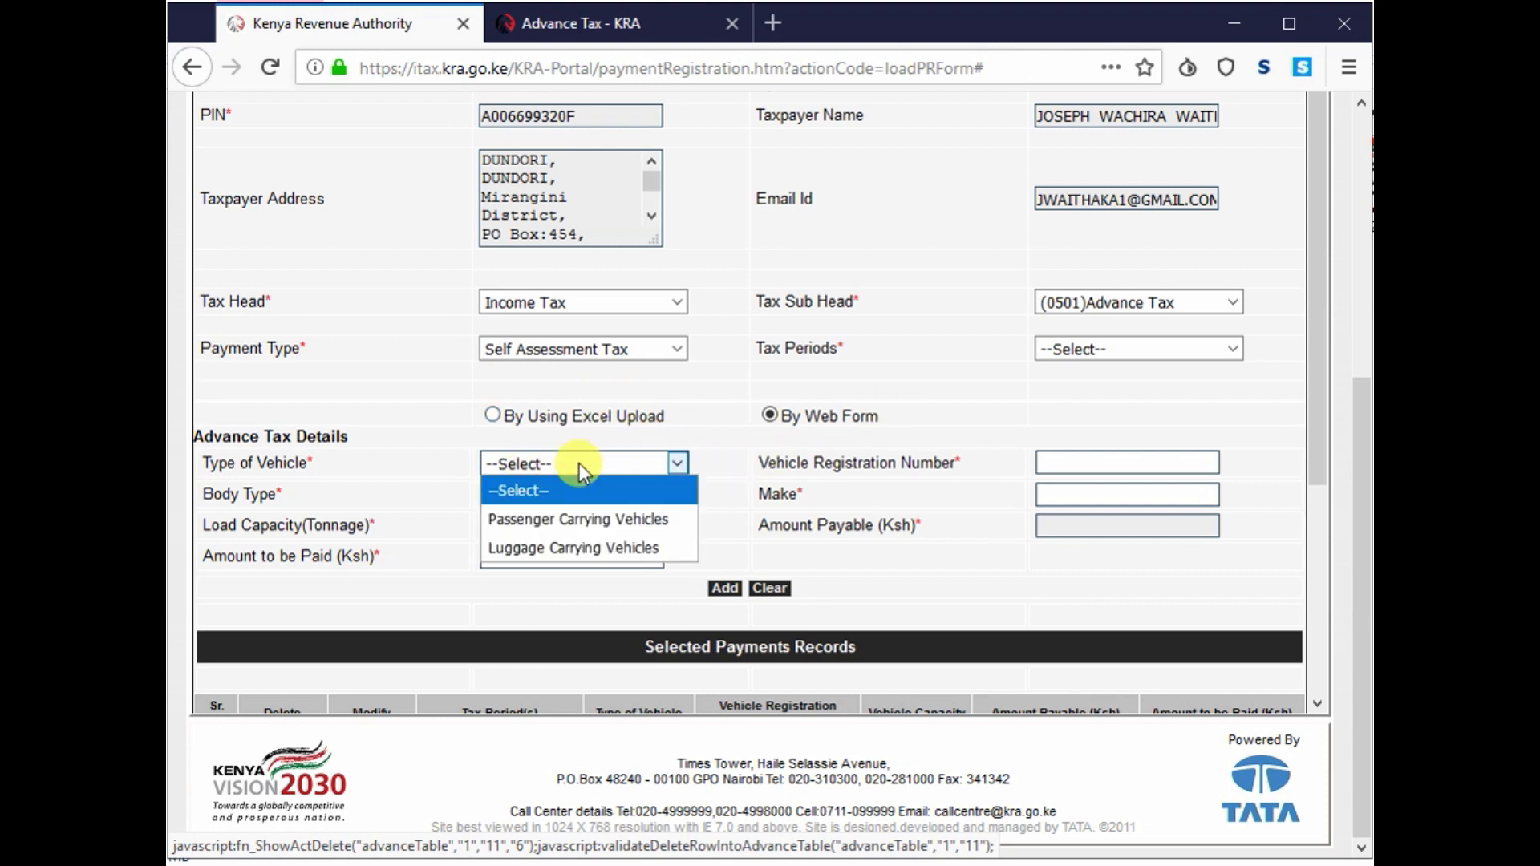
left_click(557, 520)
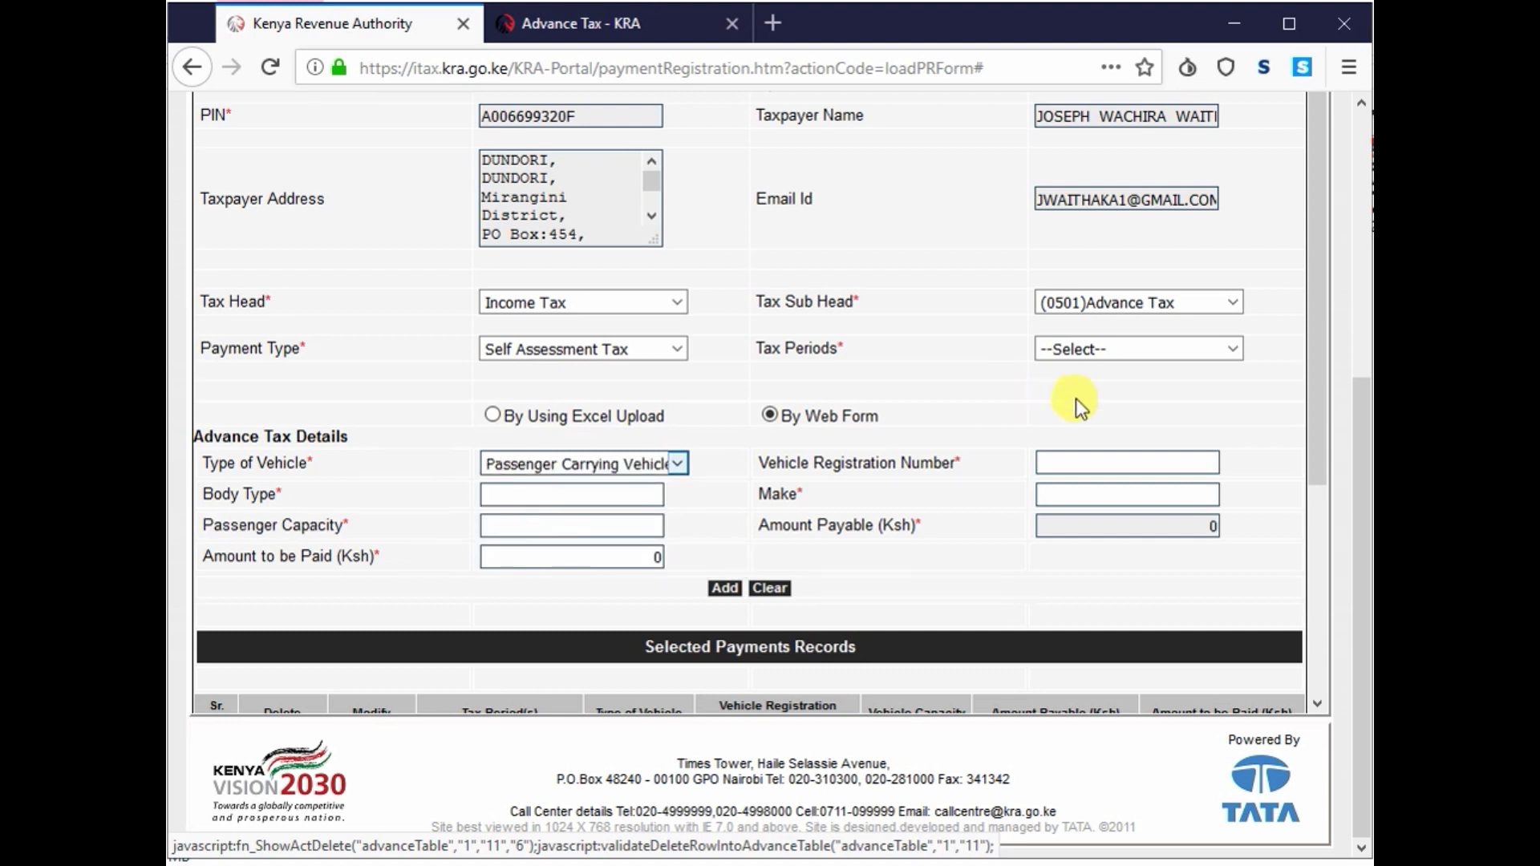
left_click(1082, 456)
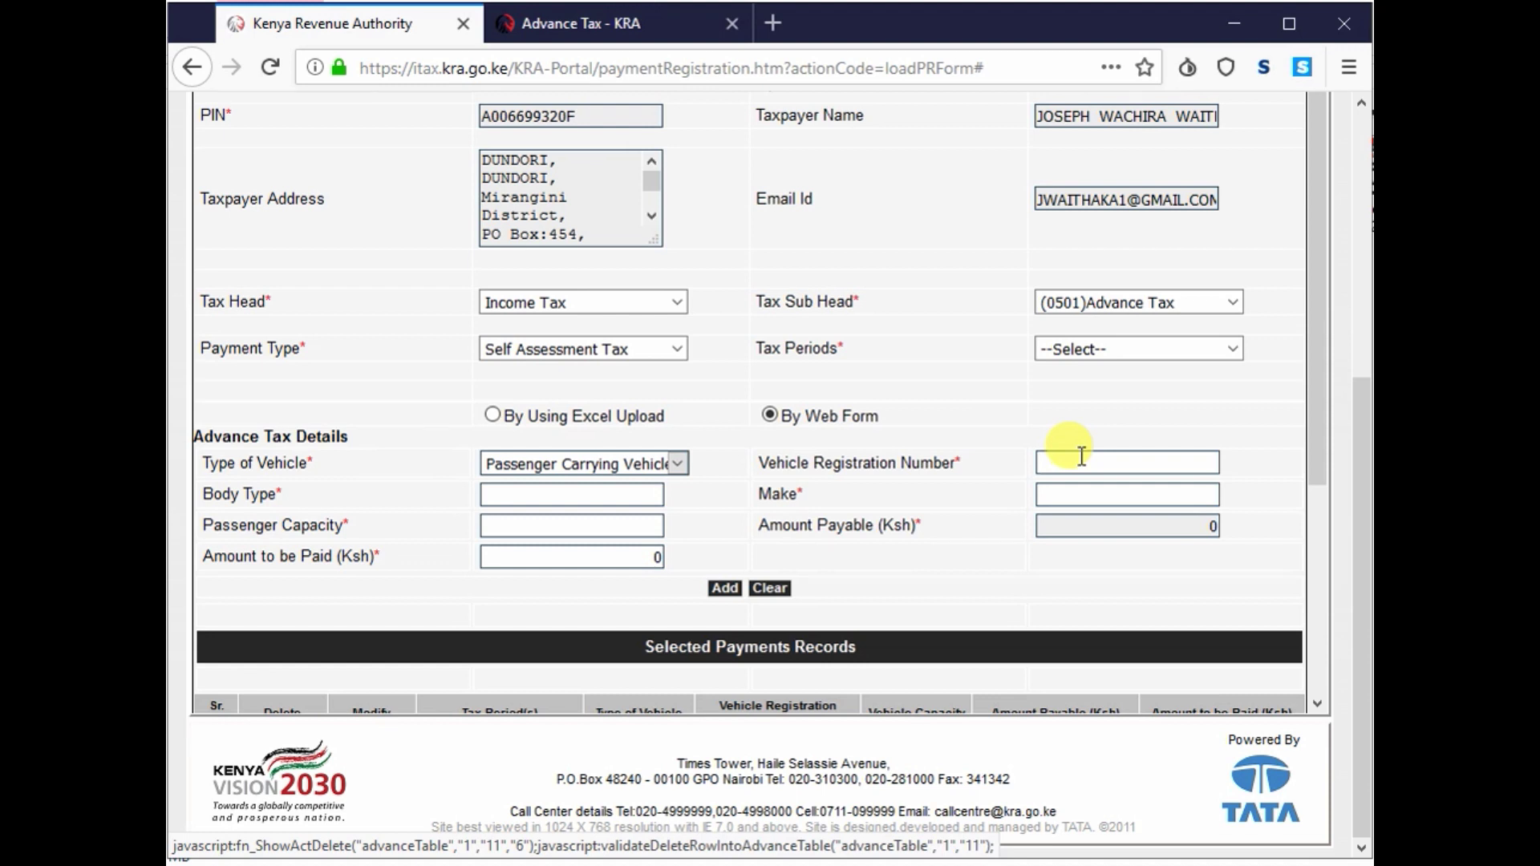
type("KZX489WE")
key("BackSpace")
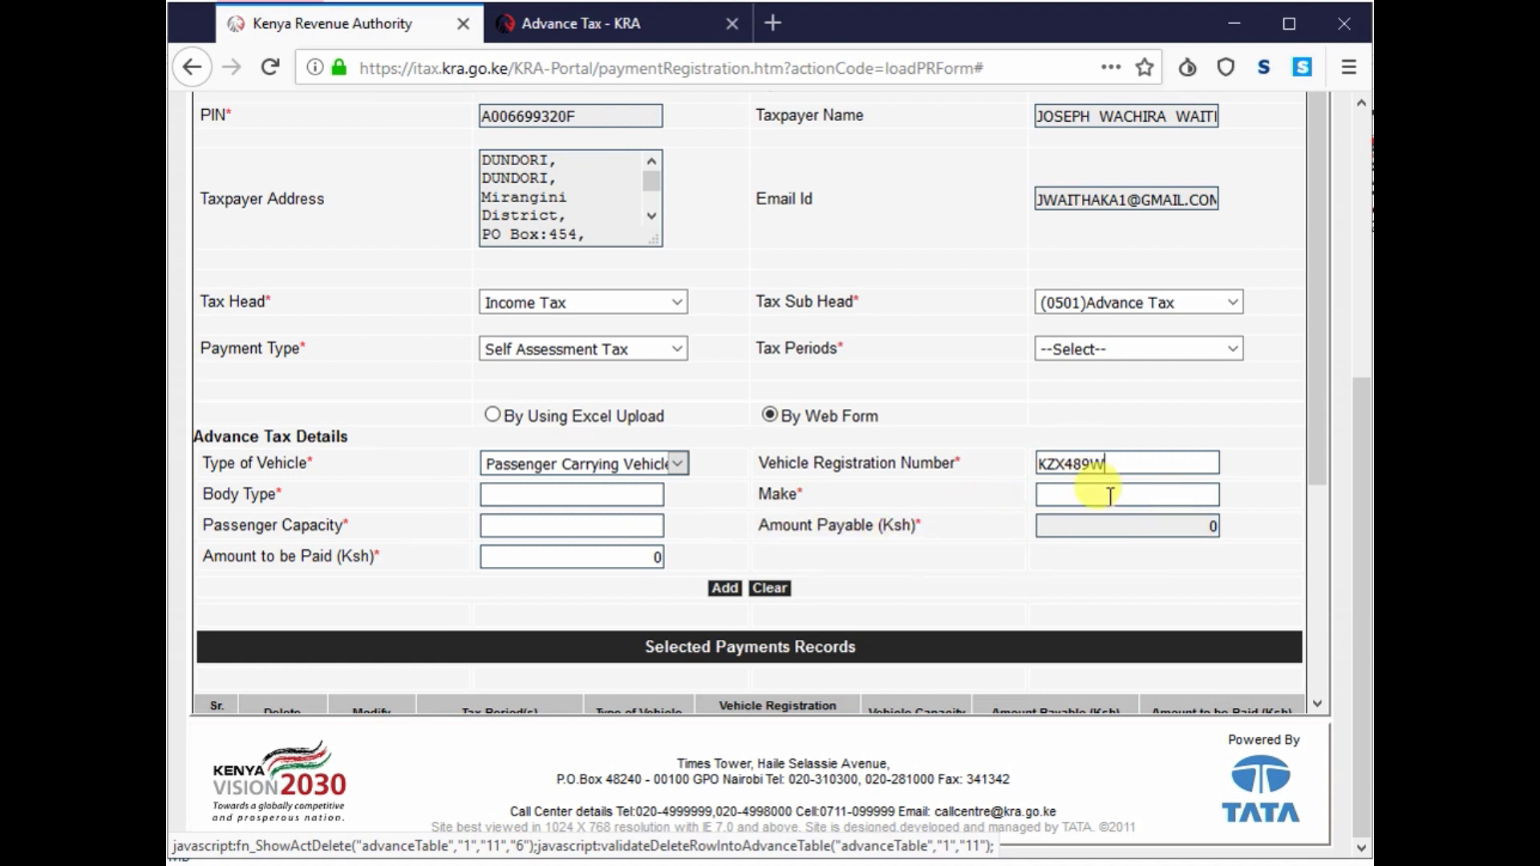
- Enter body type MATATU and vehicle make NISSAN
left_click(510, 494)
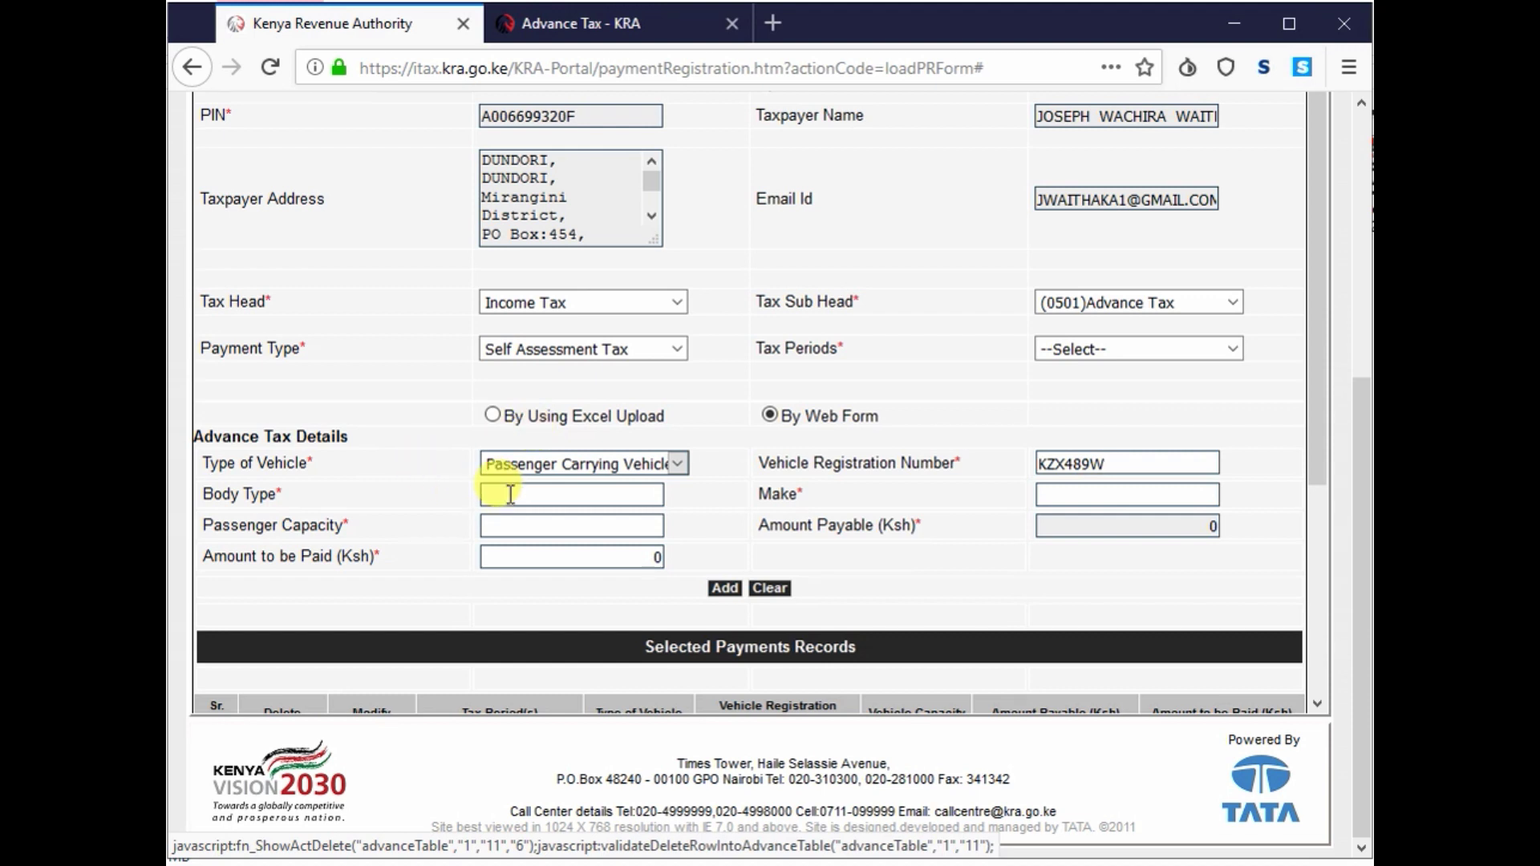
type("MATATU")
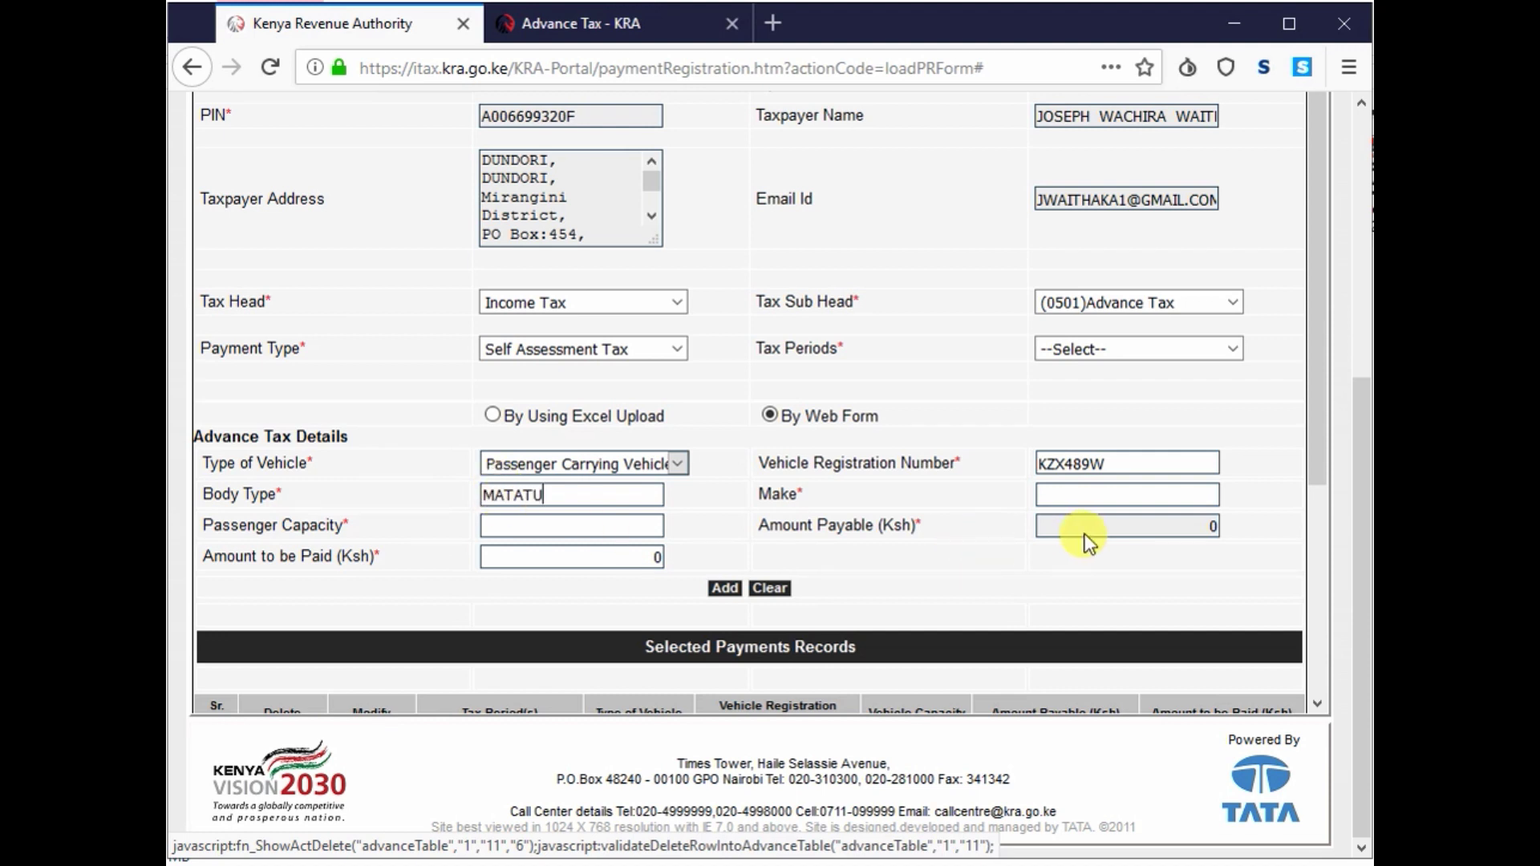
left_click(1125, 495)
type("N")
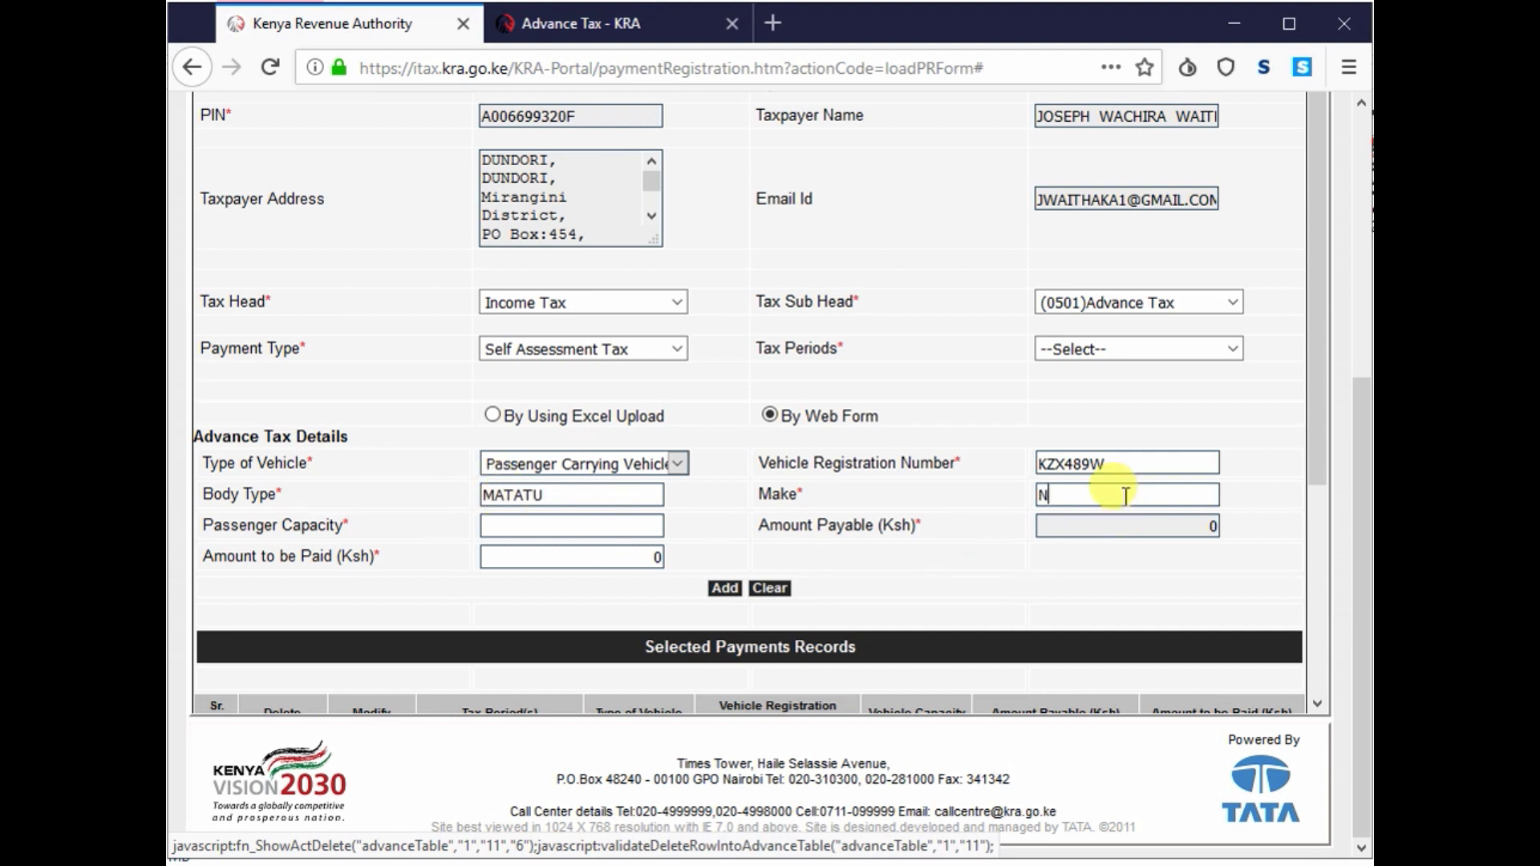
type("ISSAN")
- Set the passenger capacity to 11, correcting the initial 10
left_click(551, 529)
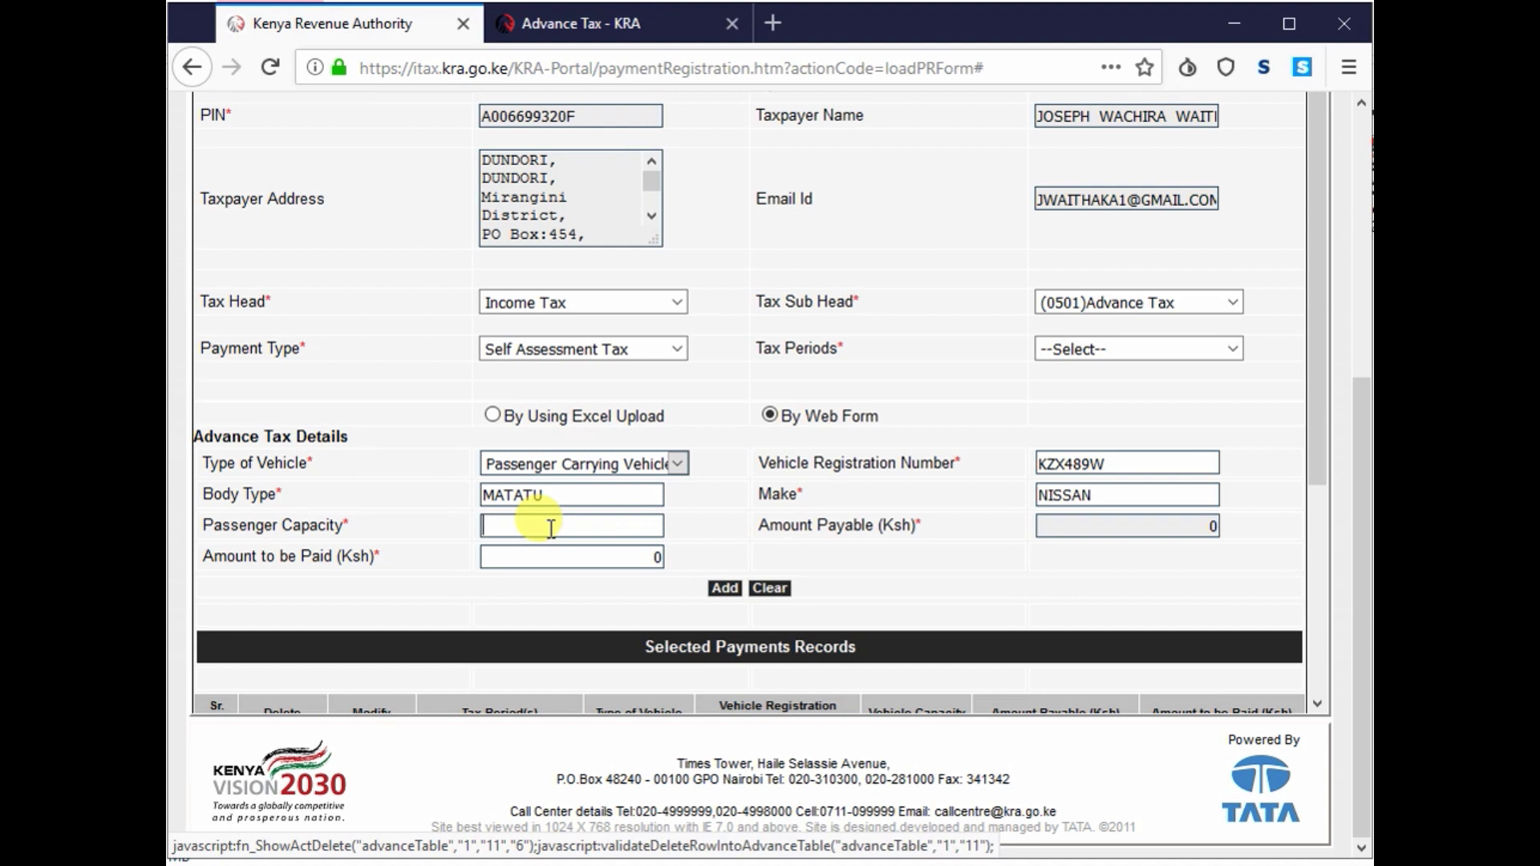
type("10")
left_click(713, 523)
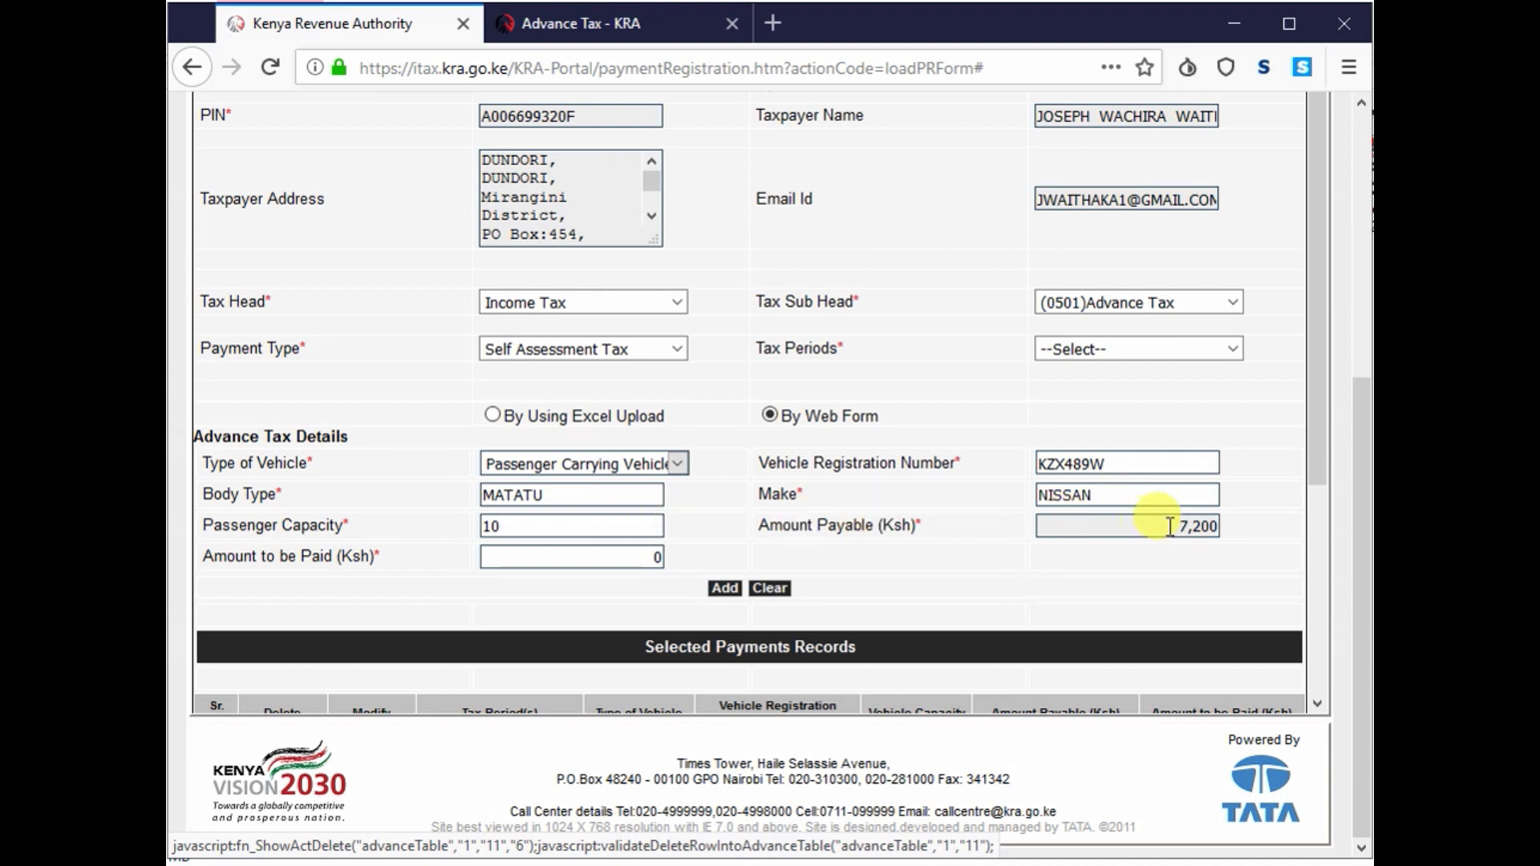
left_click(563, 523)
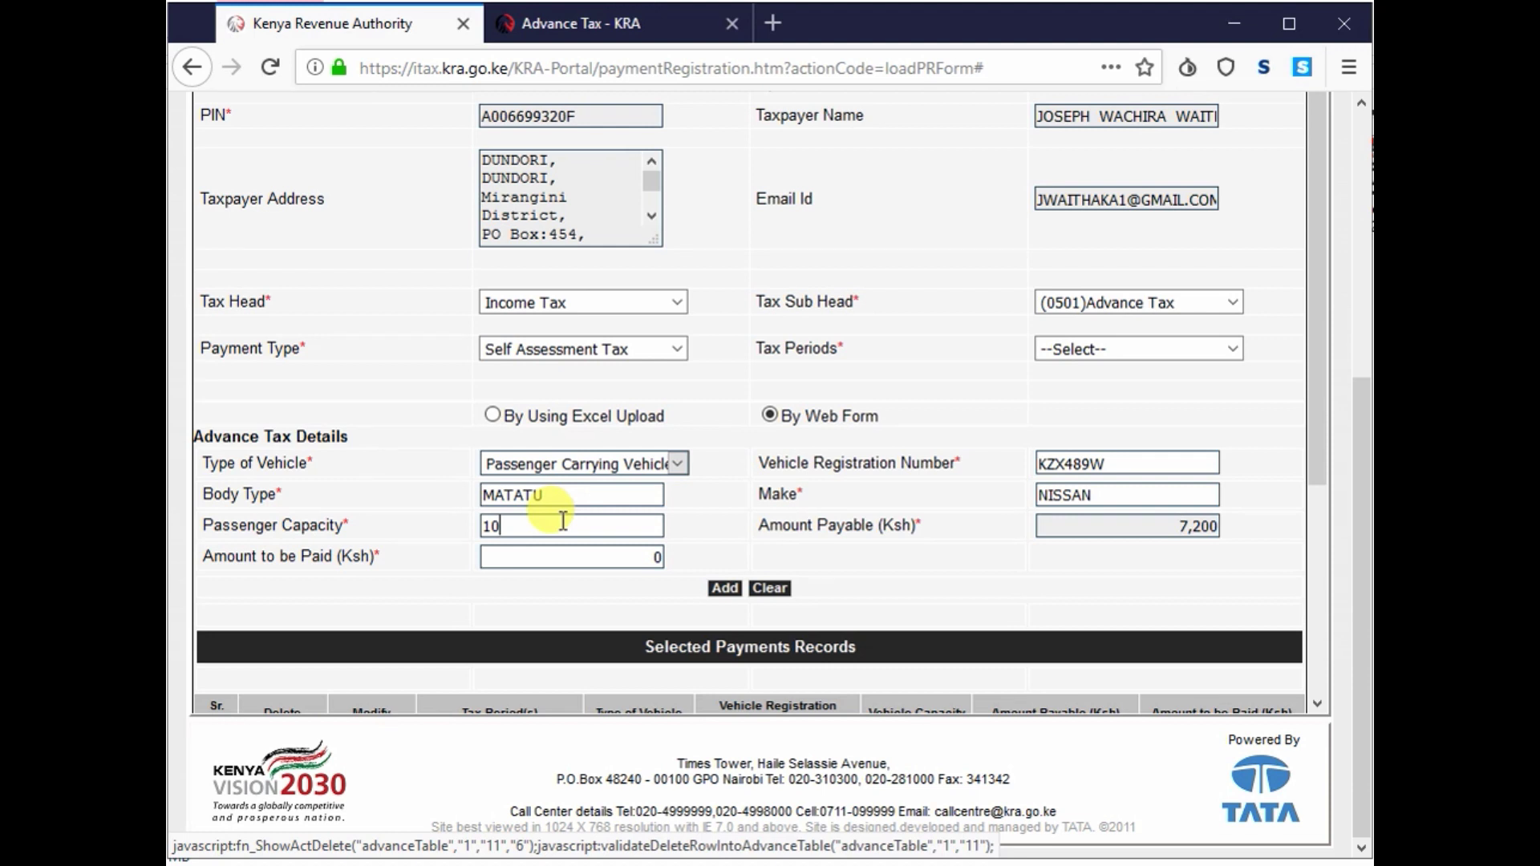
key("BackSpace")
type("1")
left_click(808, 549)
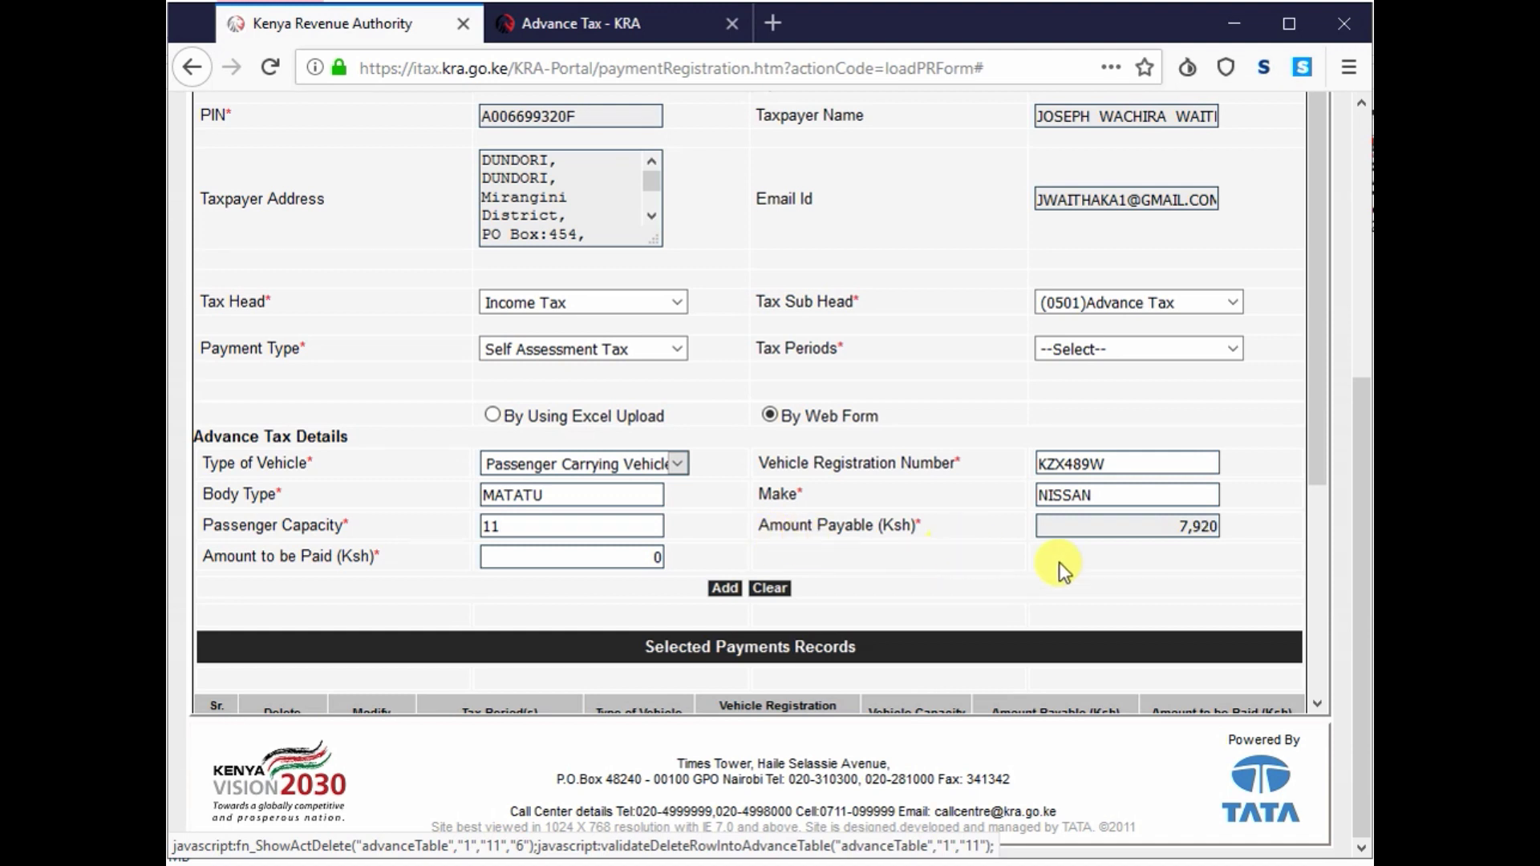
left_click(1118, 530)
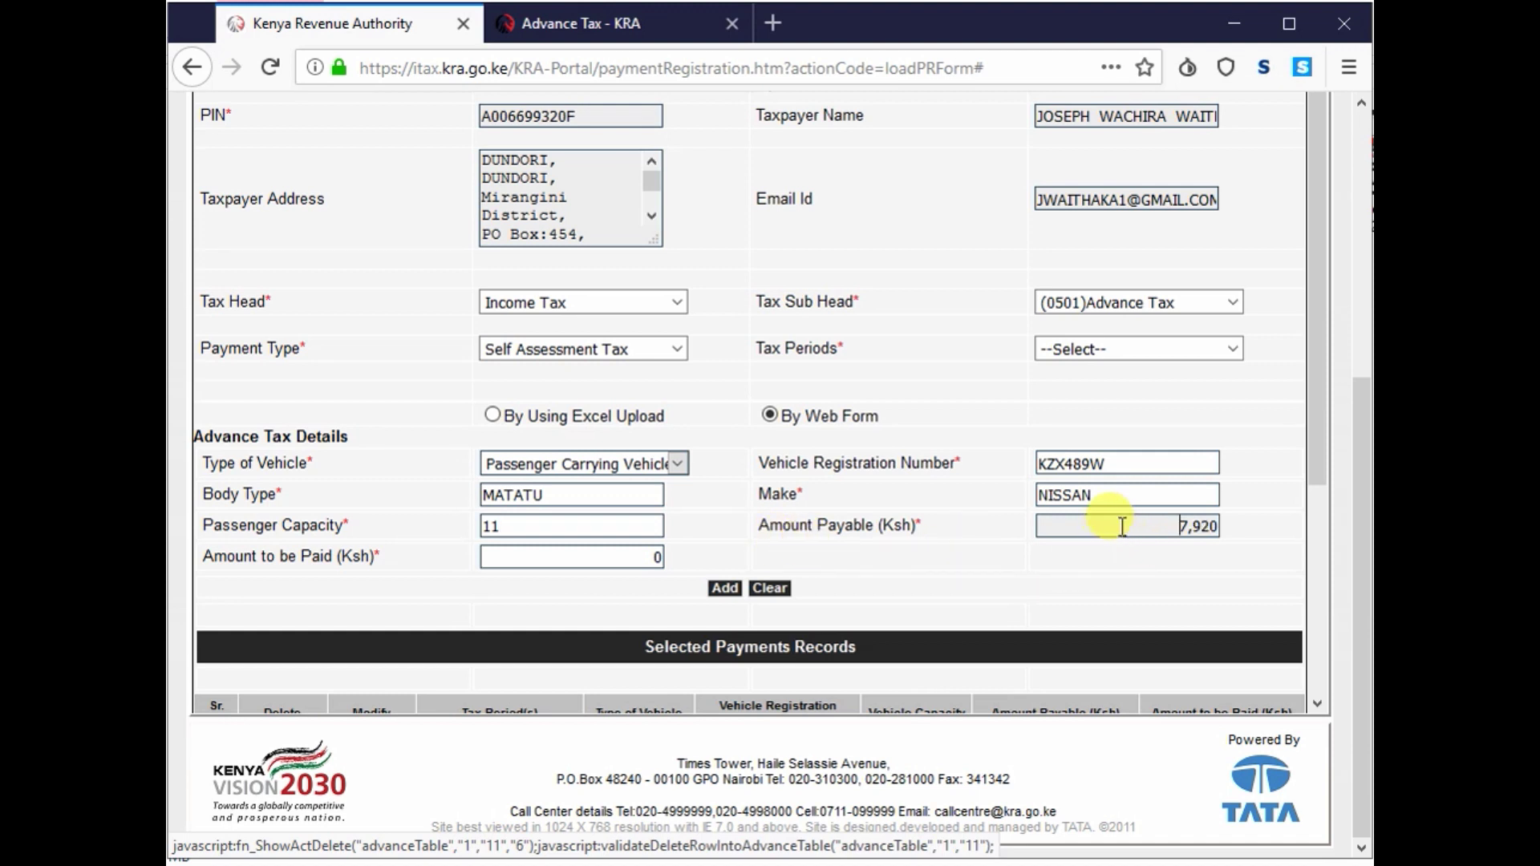
- Enter 7920 Ksh as the amount to be paid
left_click(613, 550)
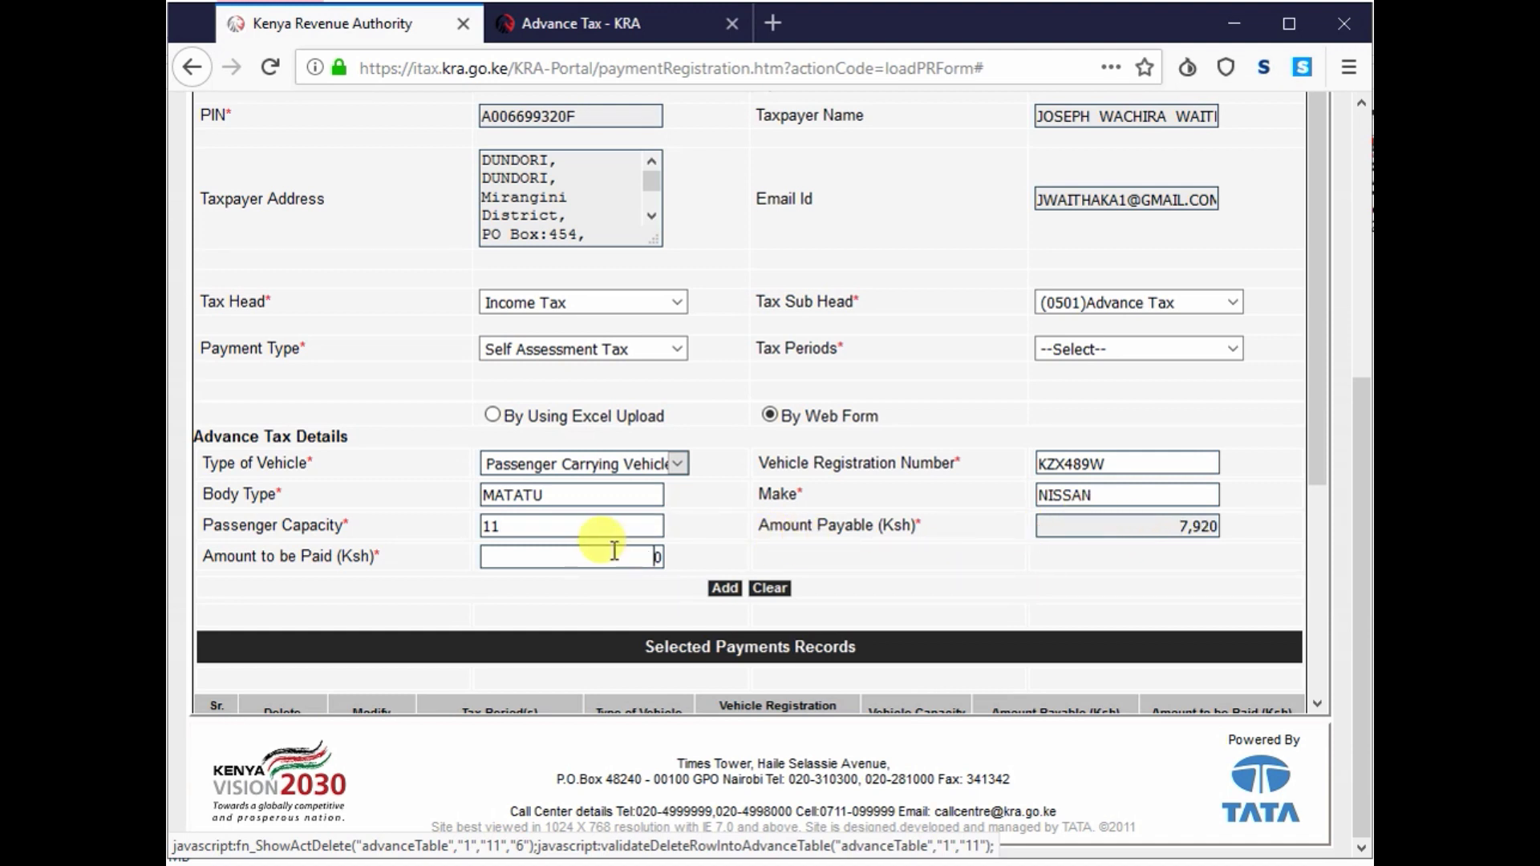
type("792")
scroll(634, 558, "down", 2)
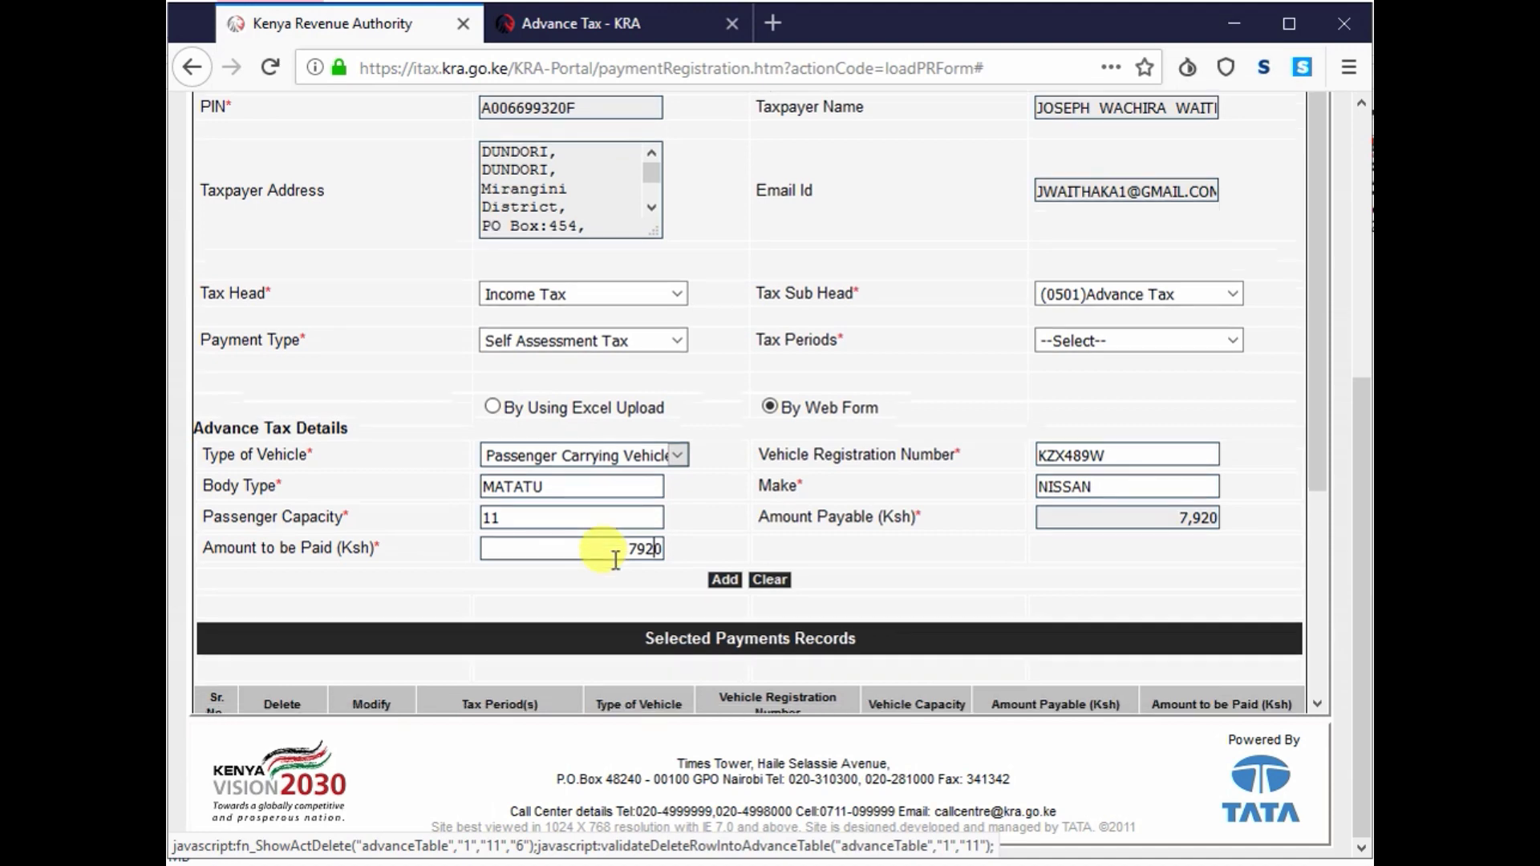
scroll(643, 560, "down", 3)
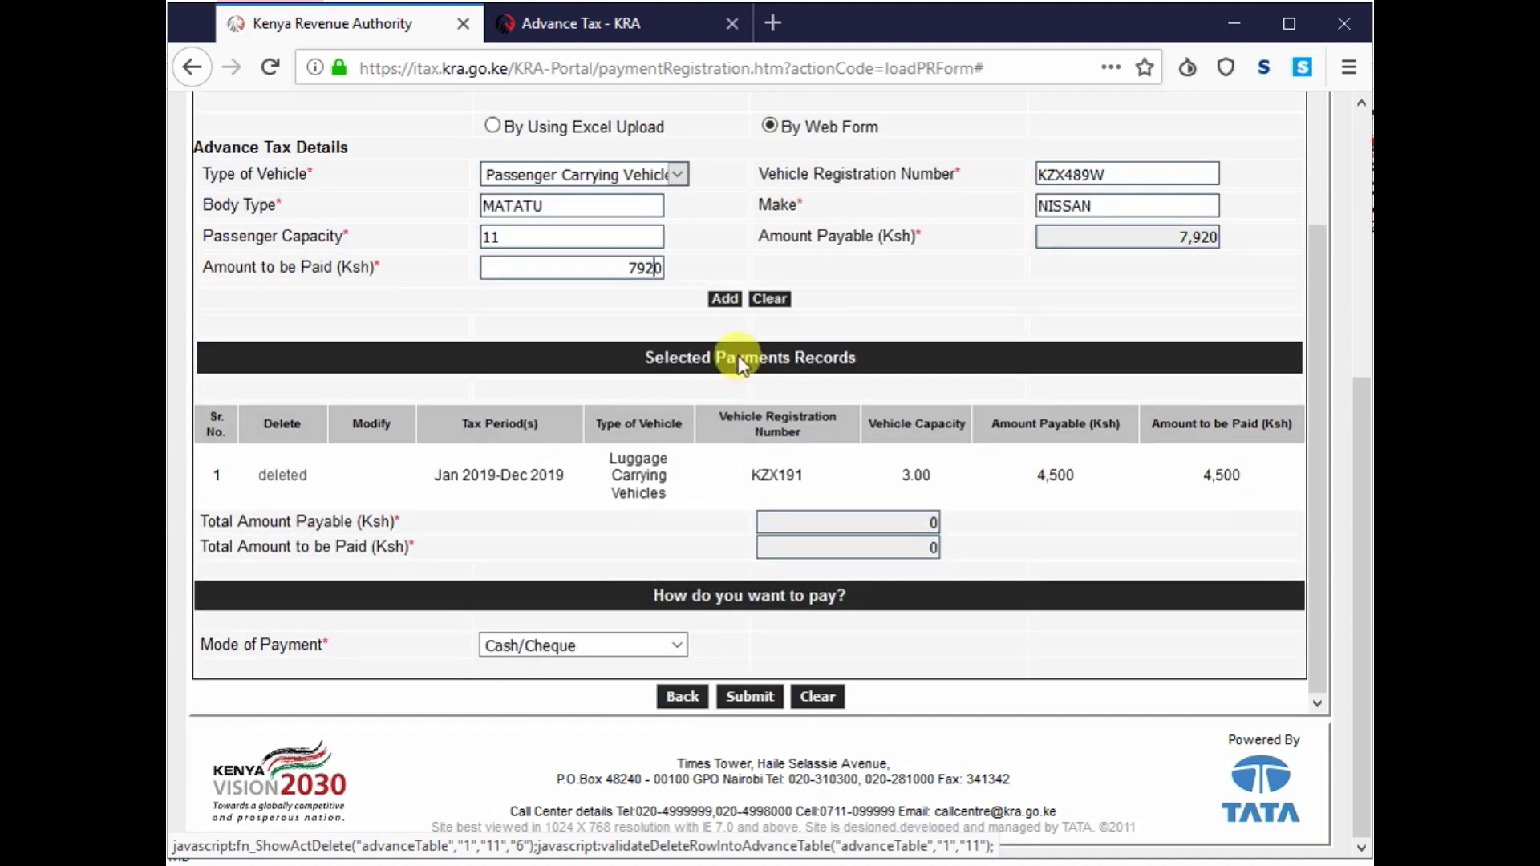
- After the missing-period error on Add, reselect Jan 2019-Dec 2019 as the tax period
left_click(728, 302)
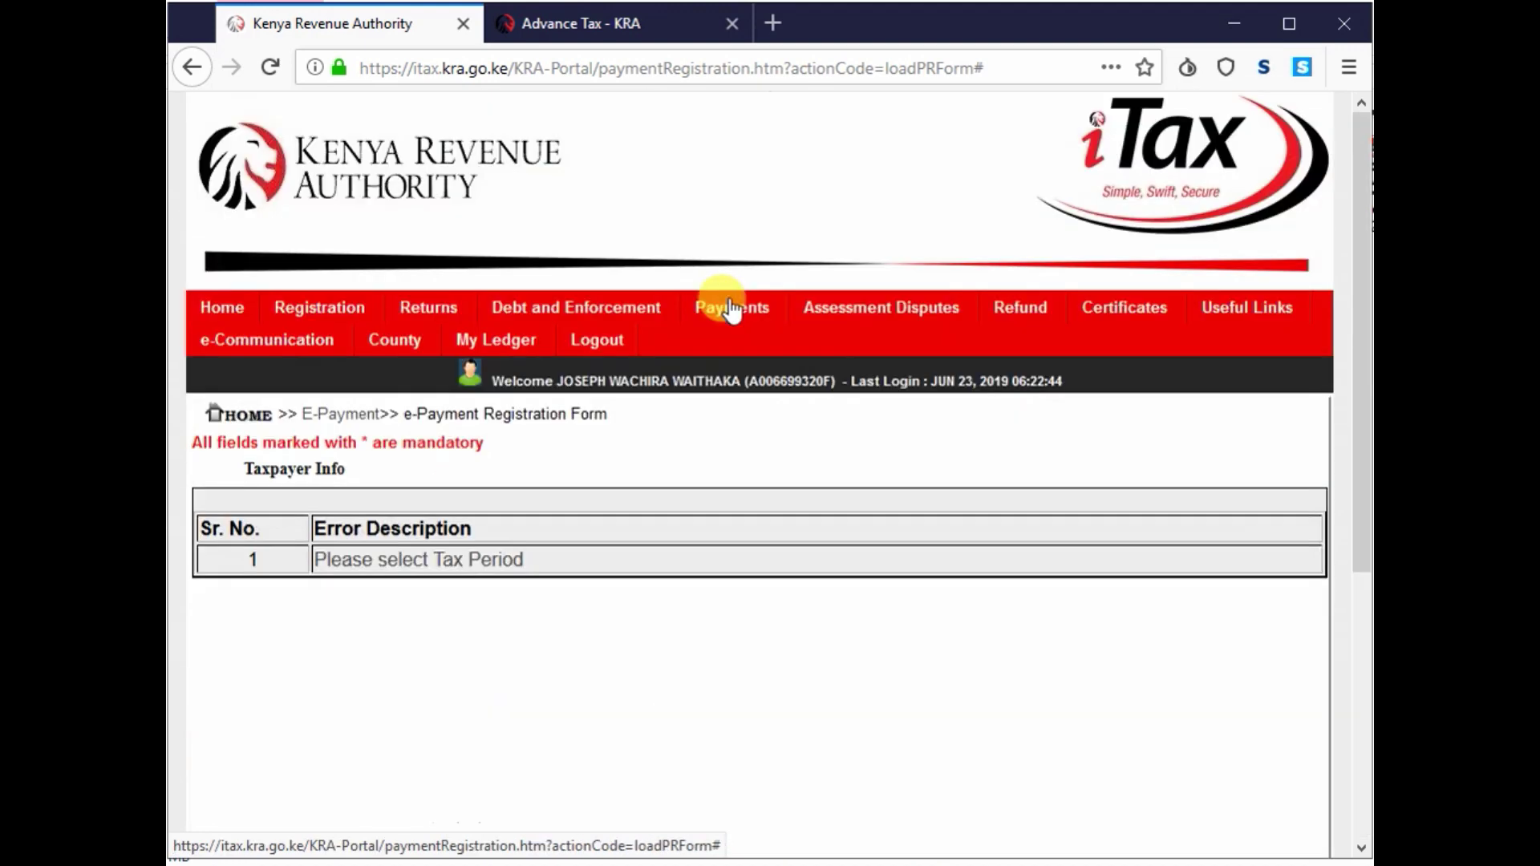
left_click(432, 559)
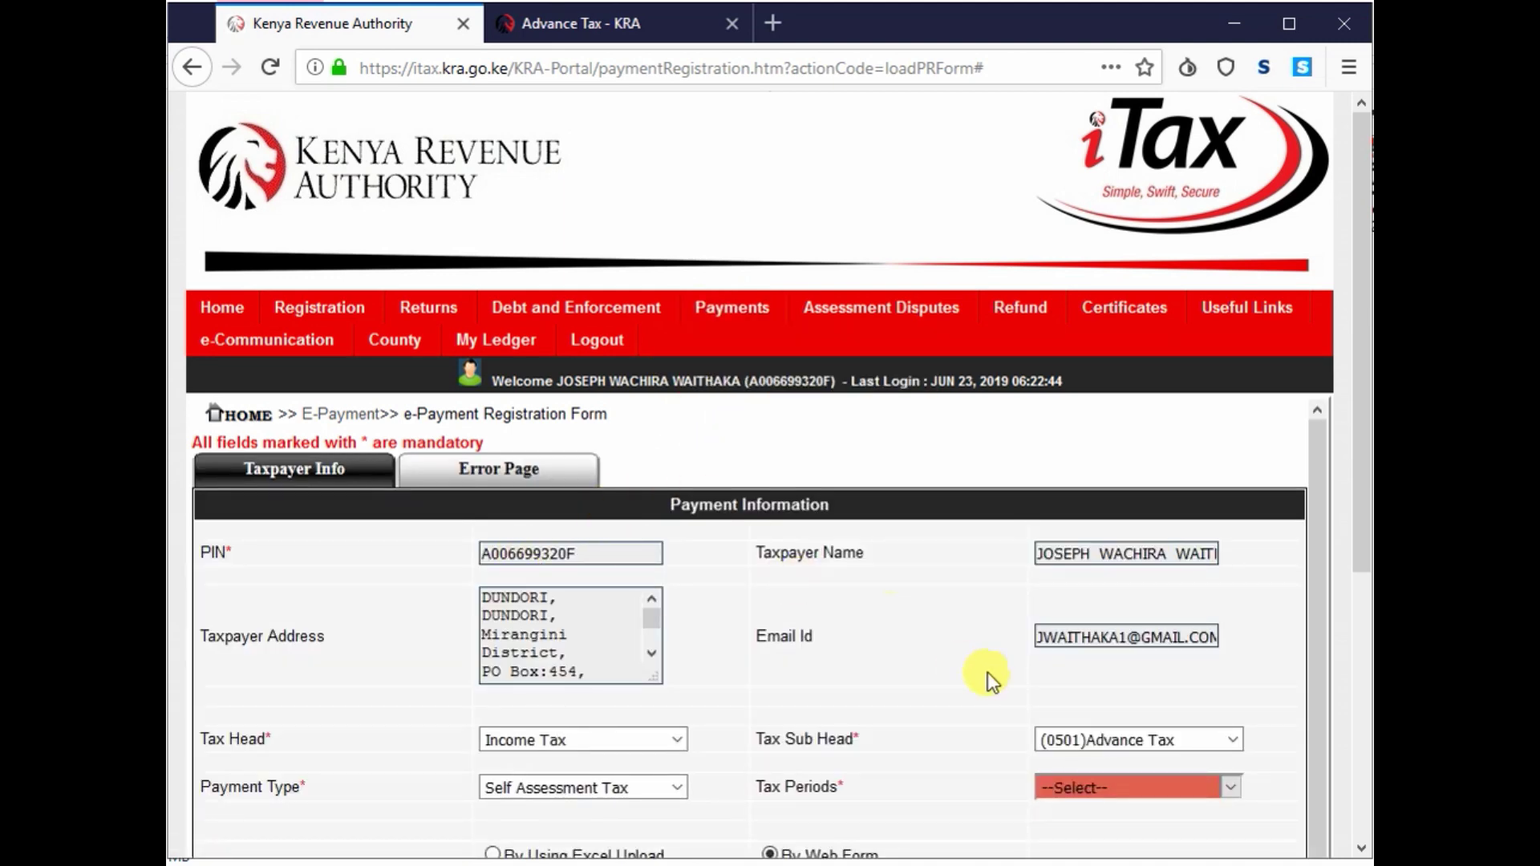
scroll(1003, 657, "down", 5)
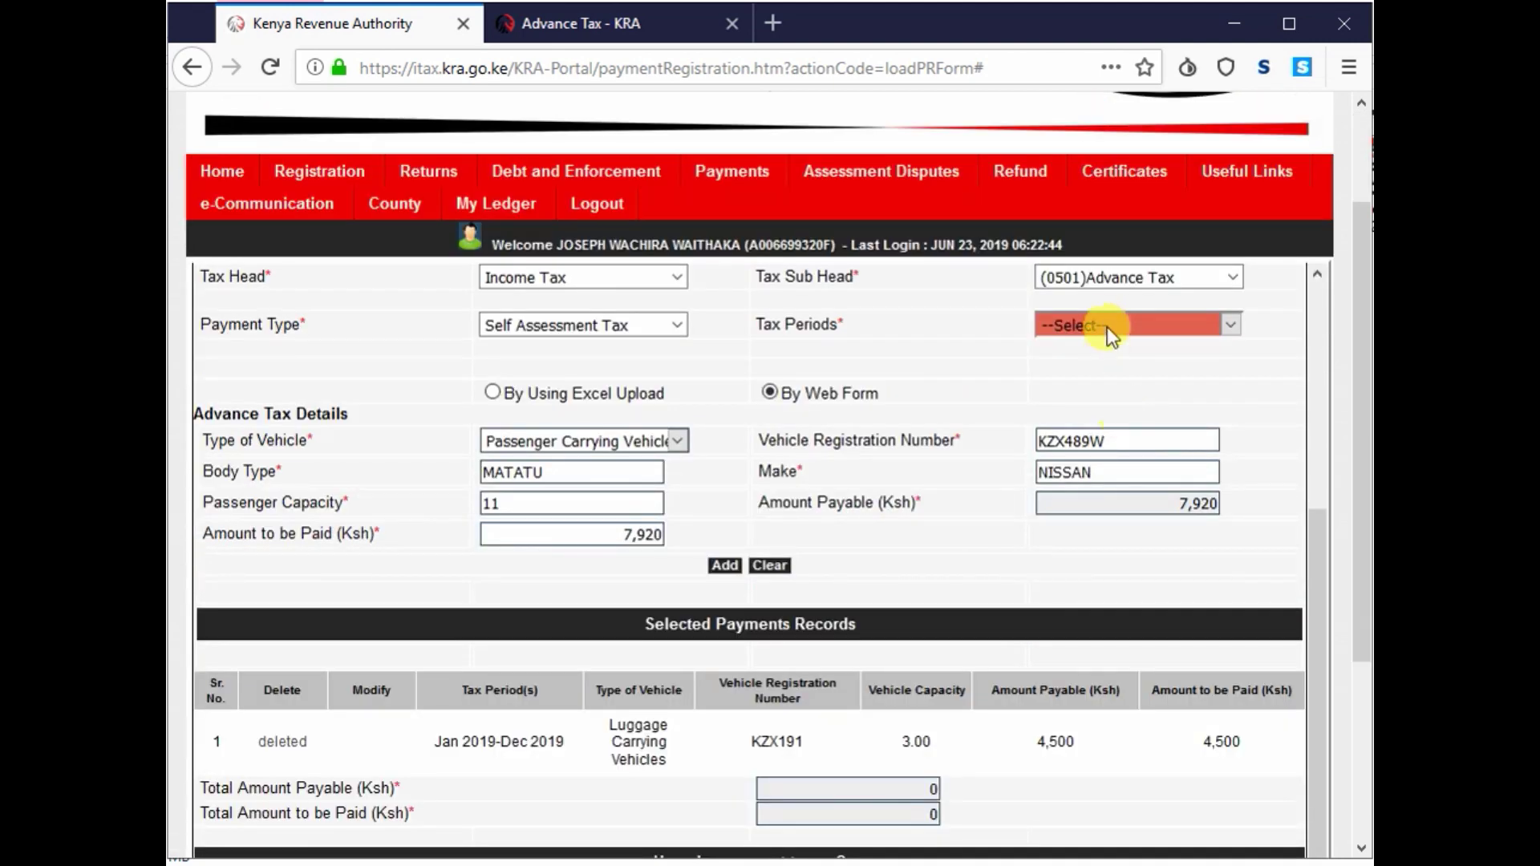
left_click(1107, 325)
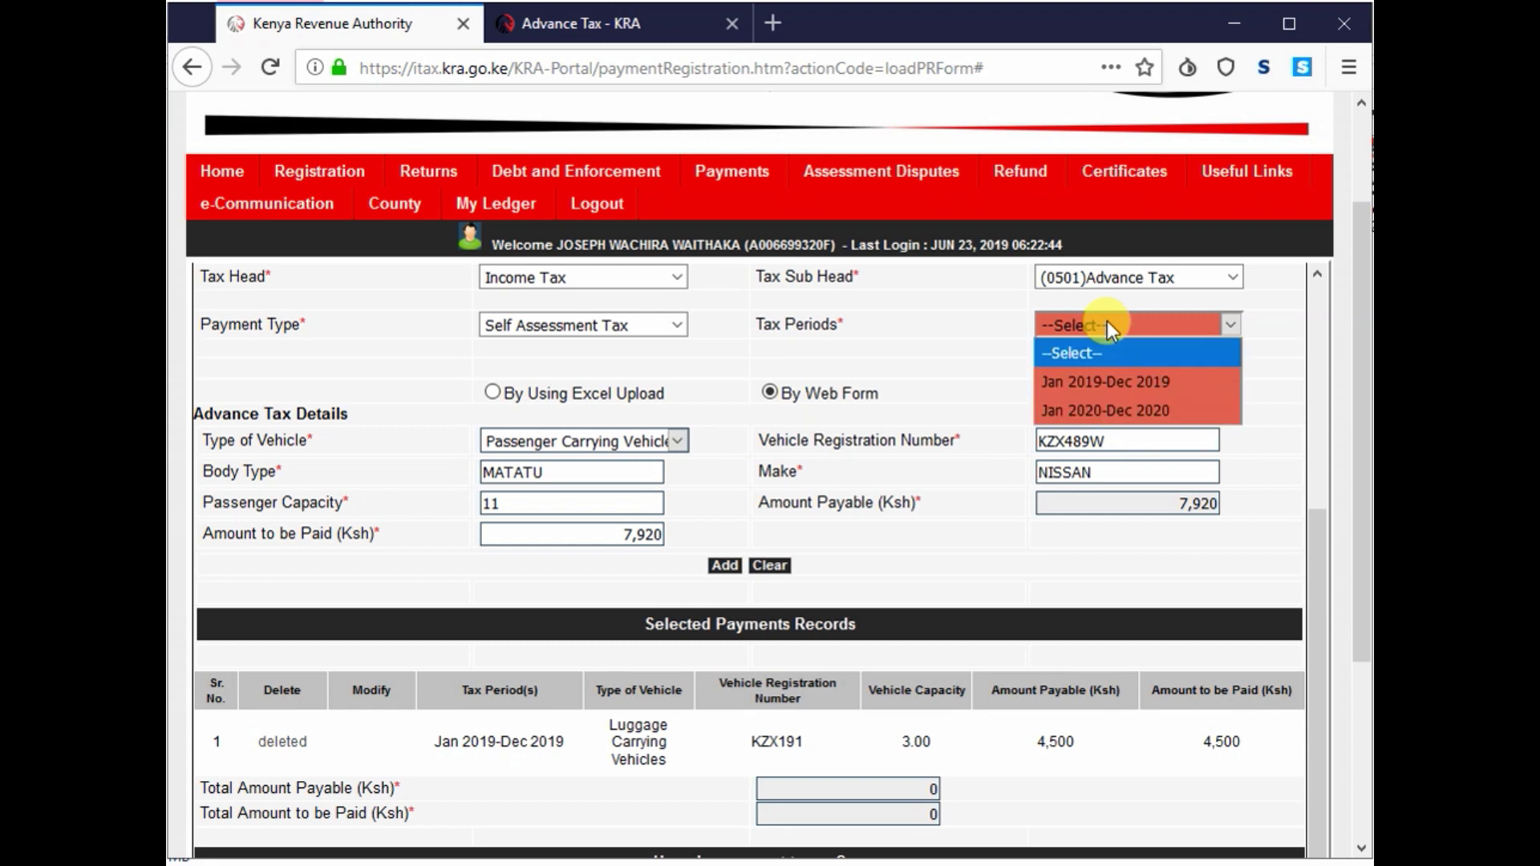
left_click(1124, 377)
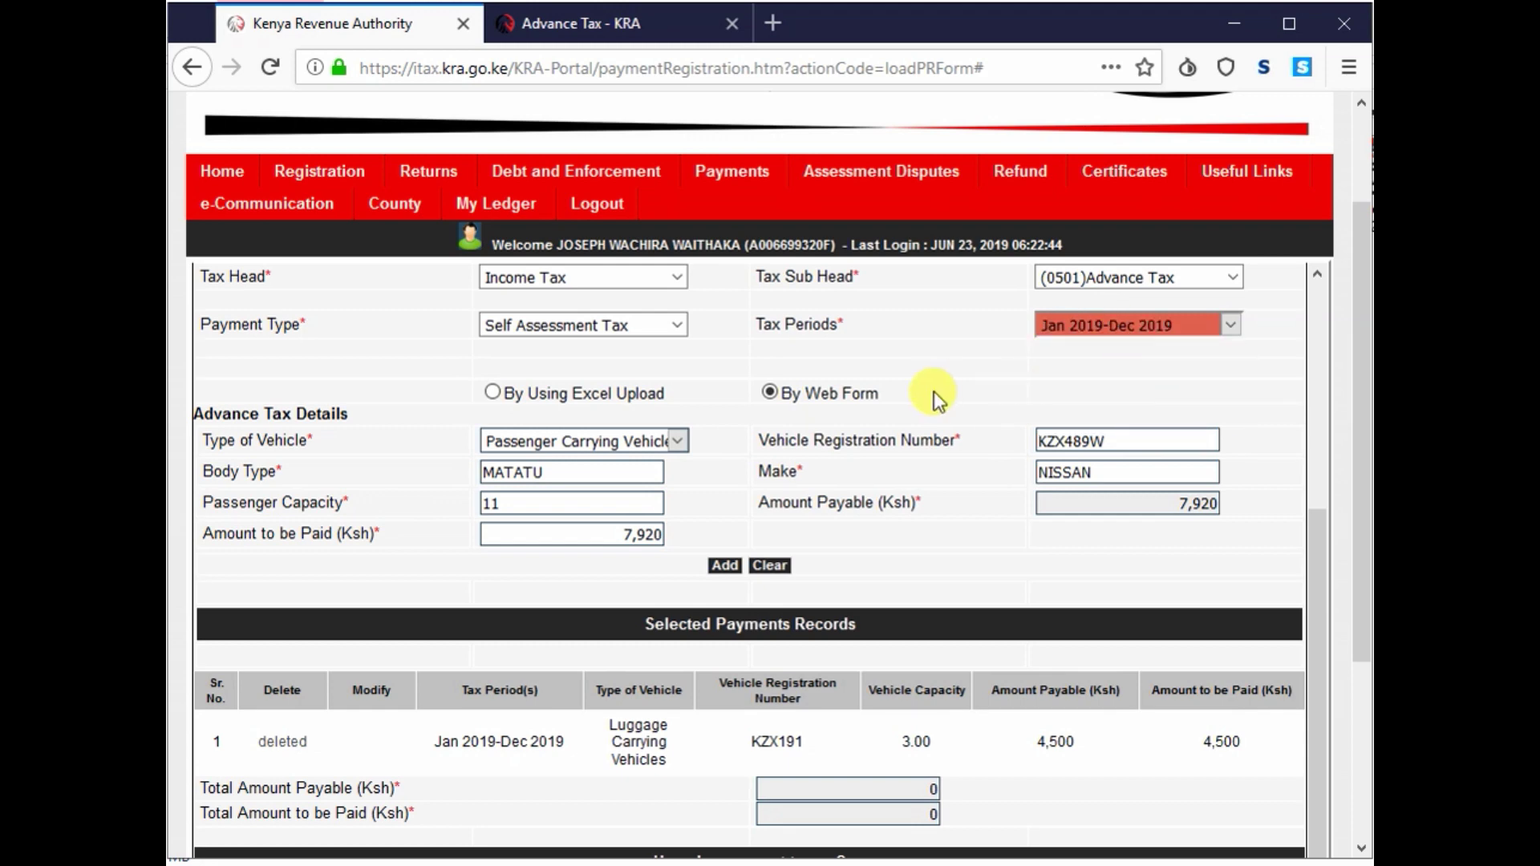
scroll(933, 391, "down", 3)
scroll(934, 392, "up", 5)
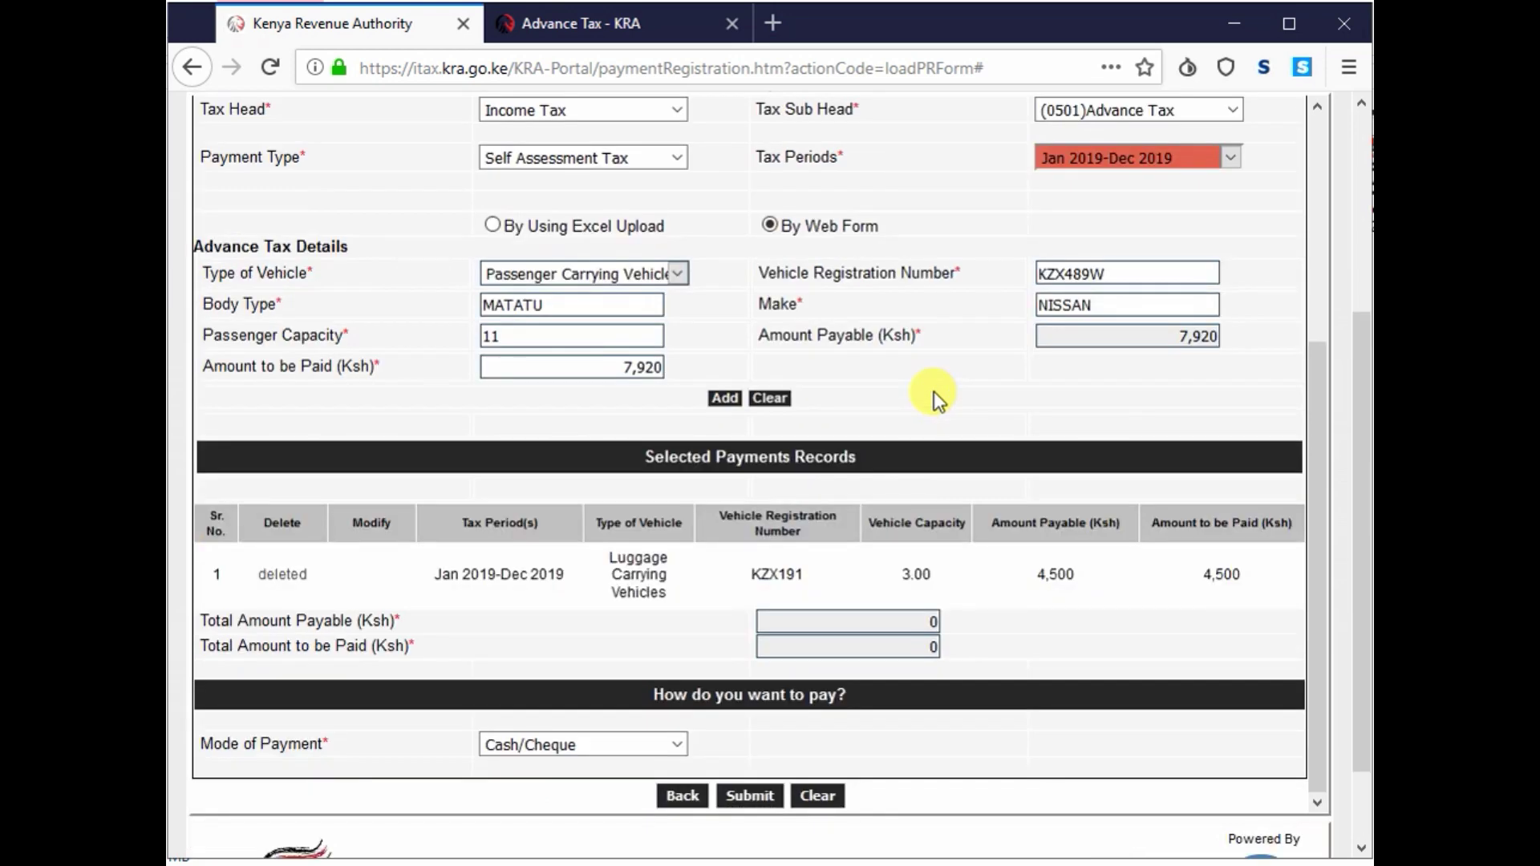
scroll(934, 391, "down", 5)
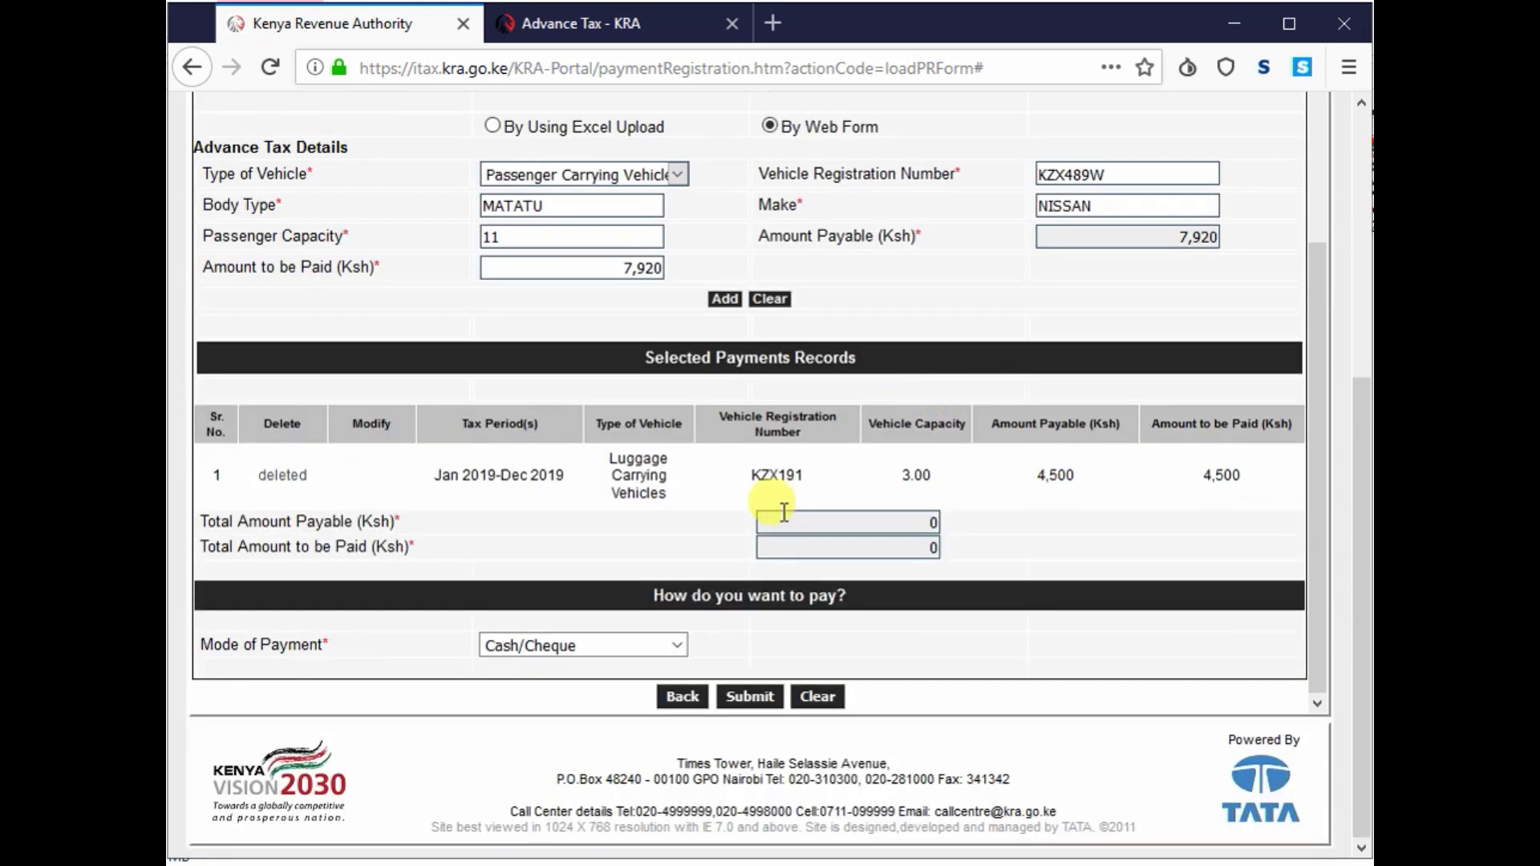
left_click(724, 299)
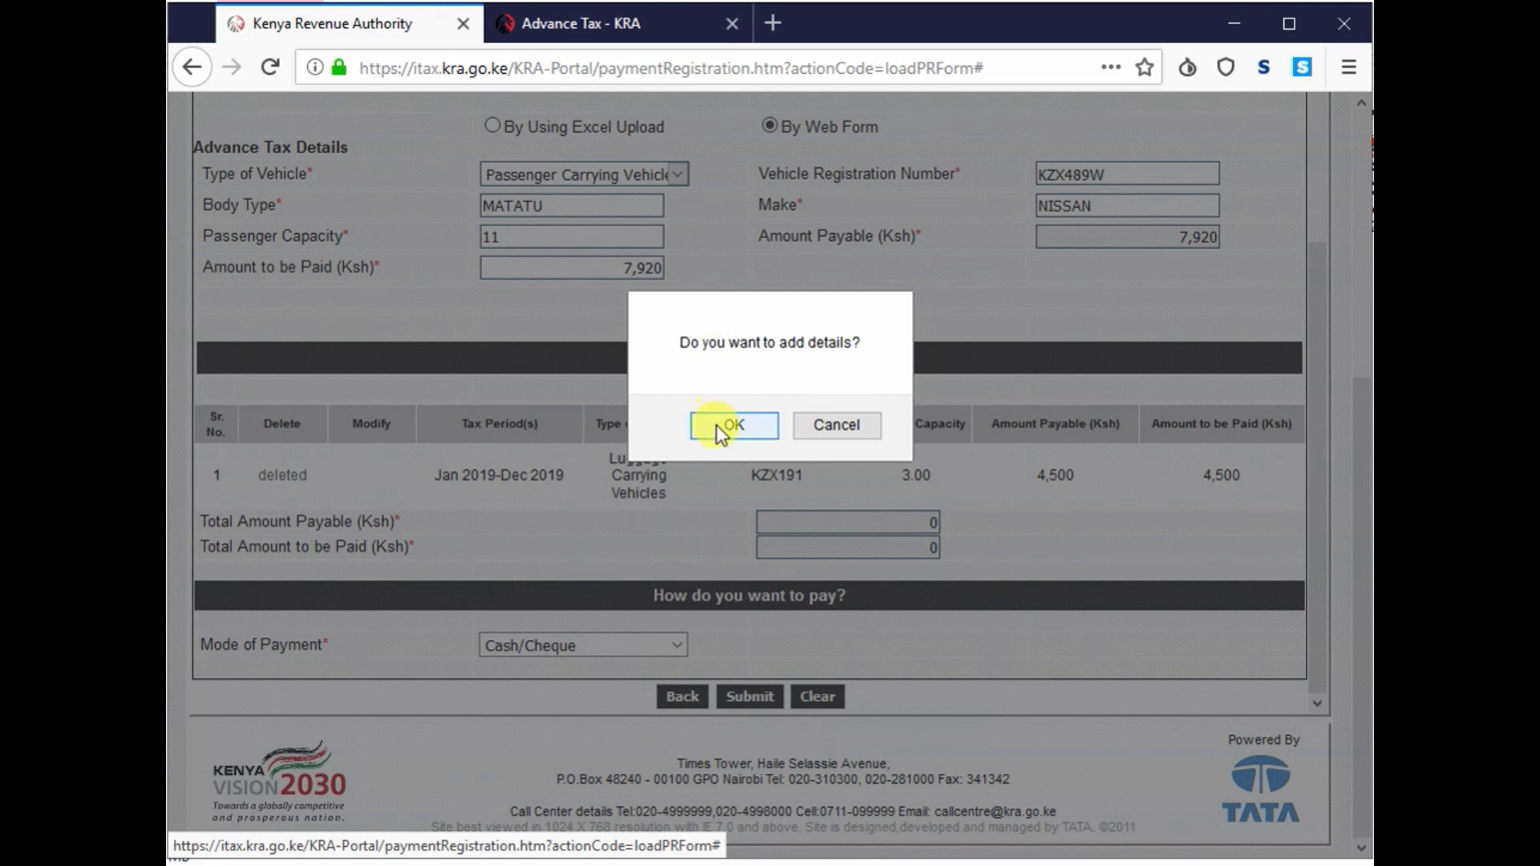
left_click(731, 436)
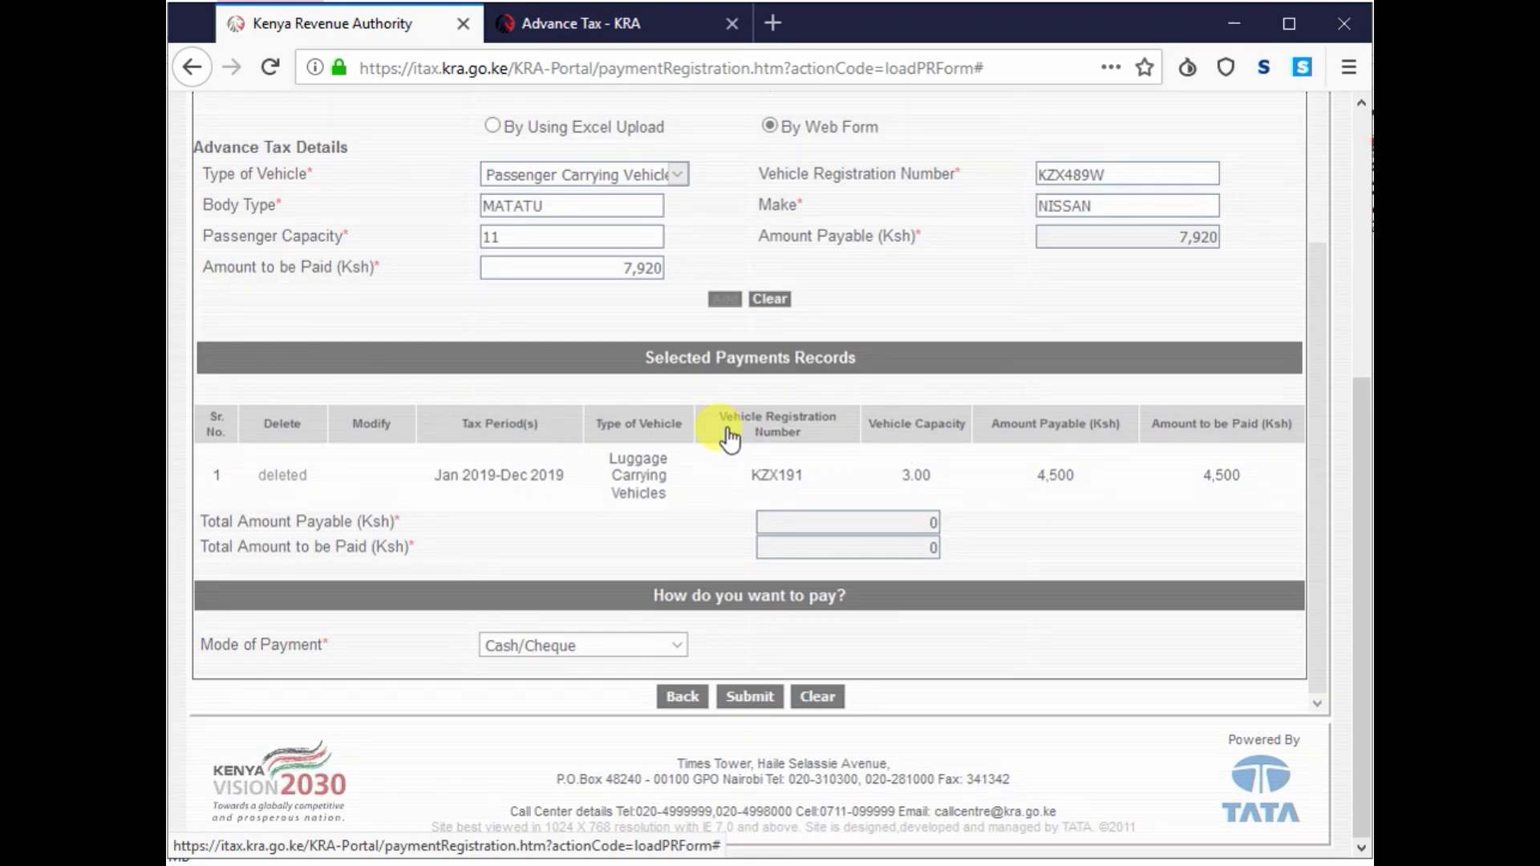
scroll(730, 436, "down", 5)
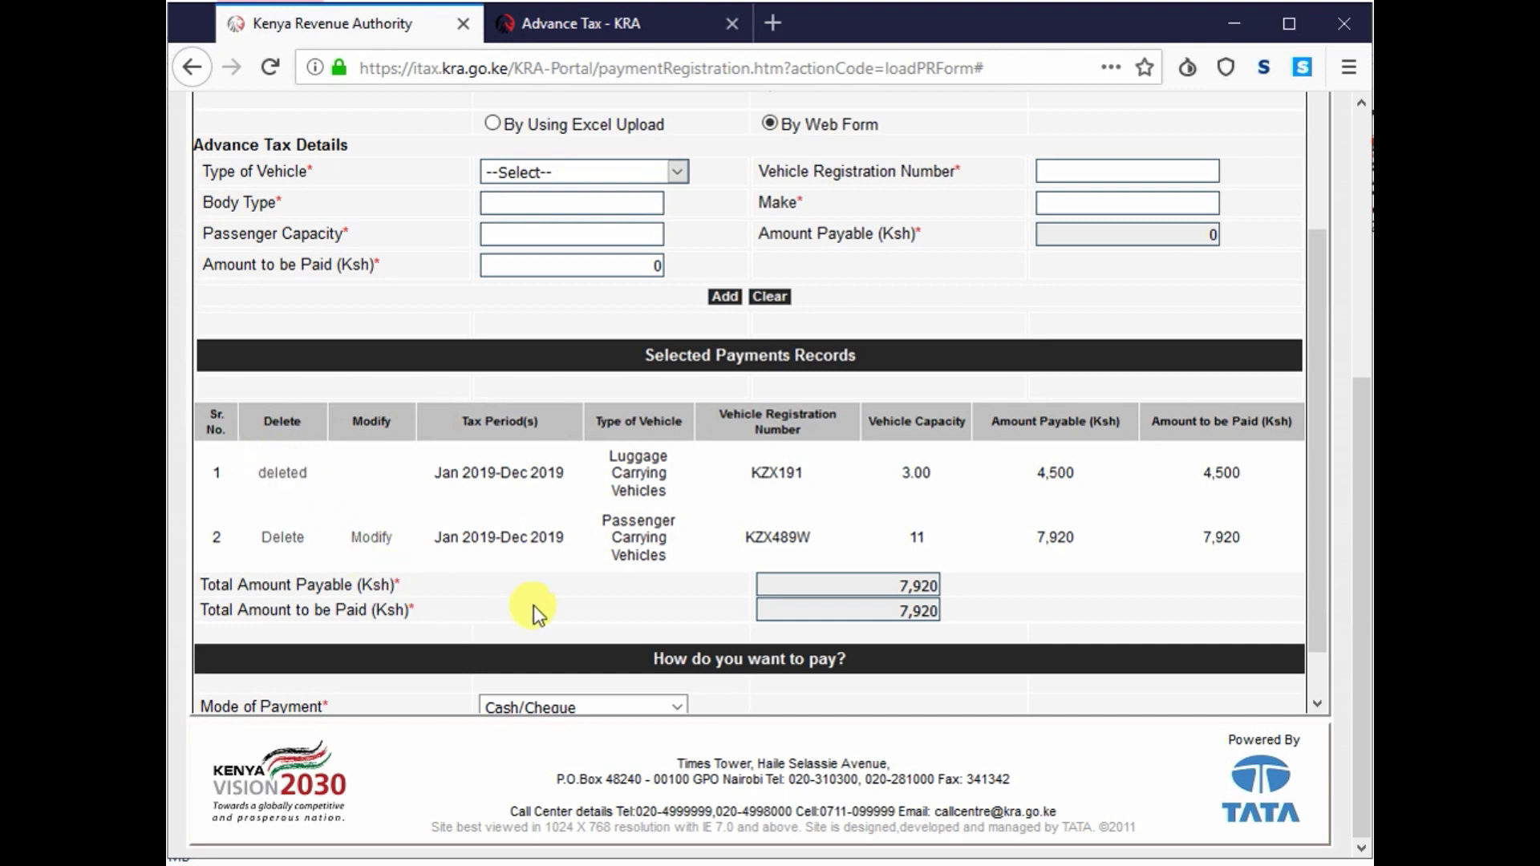
scroll(533, 605, "down", 2)
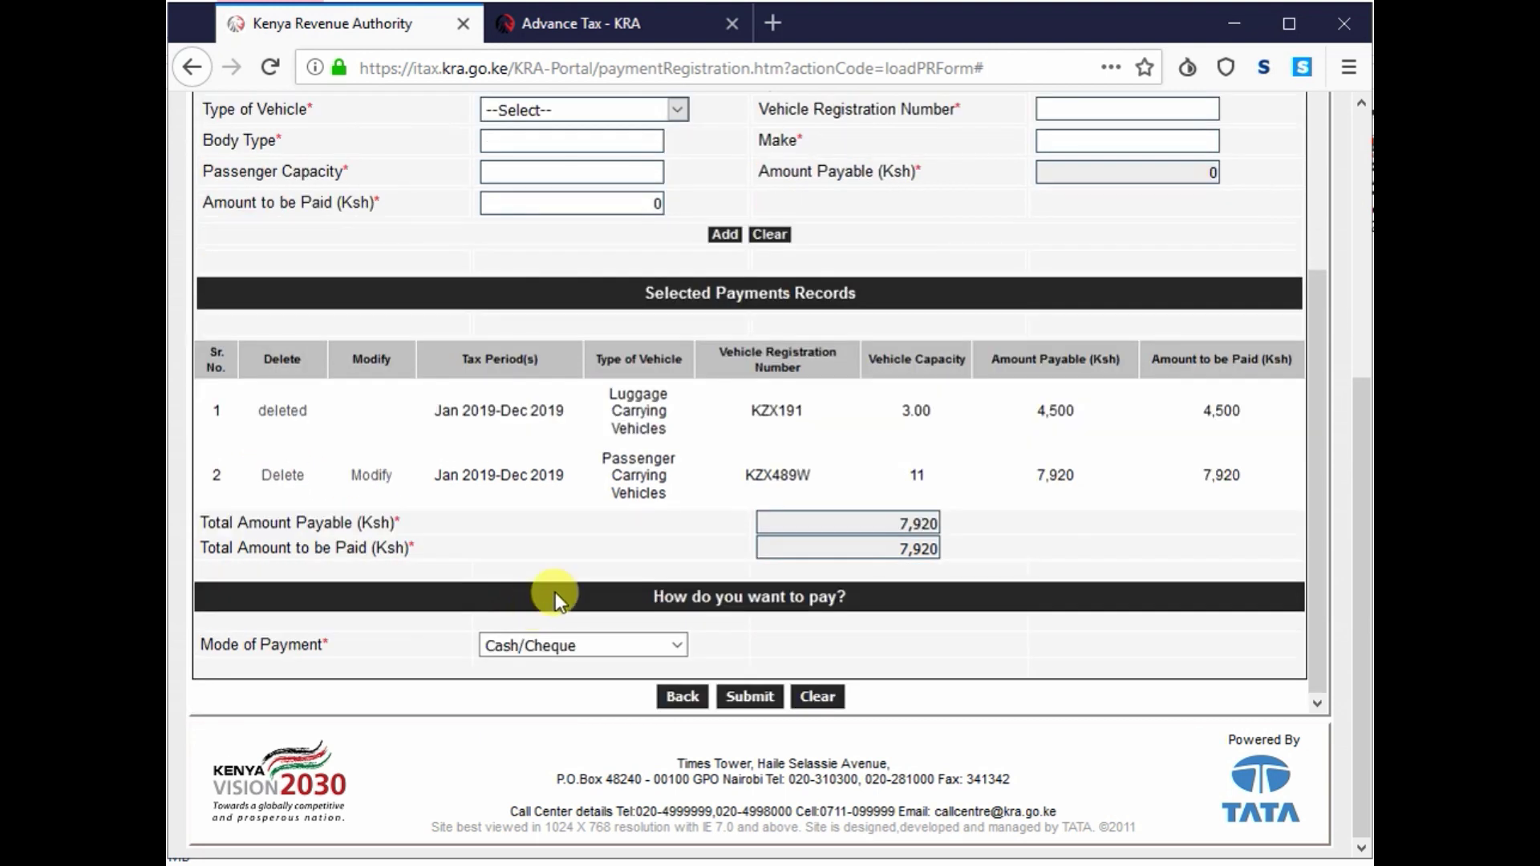
left_click(526, 643)
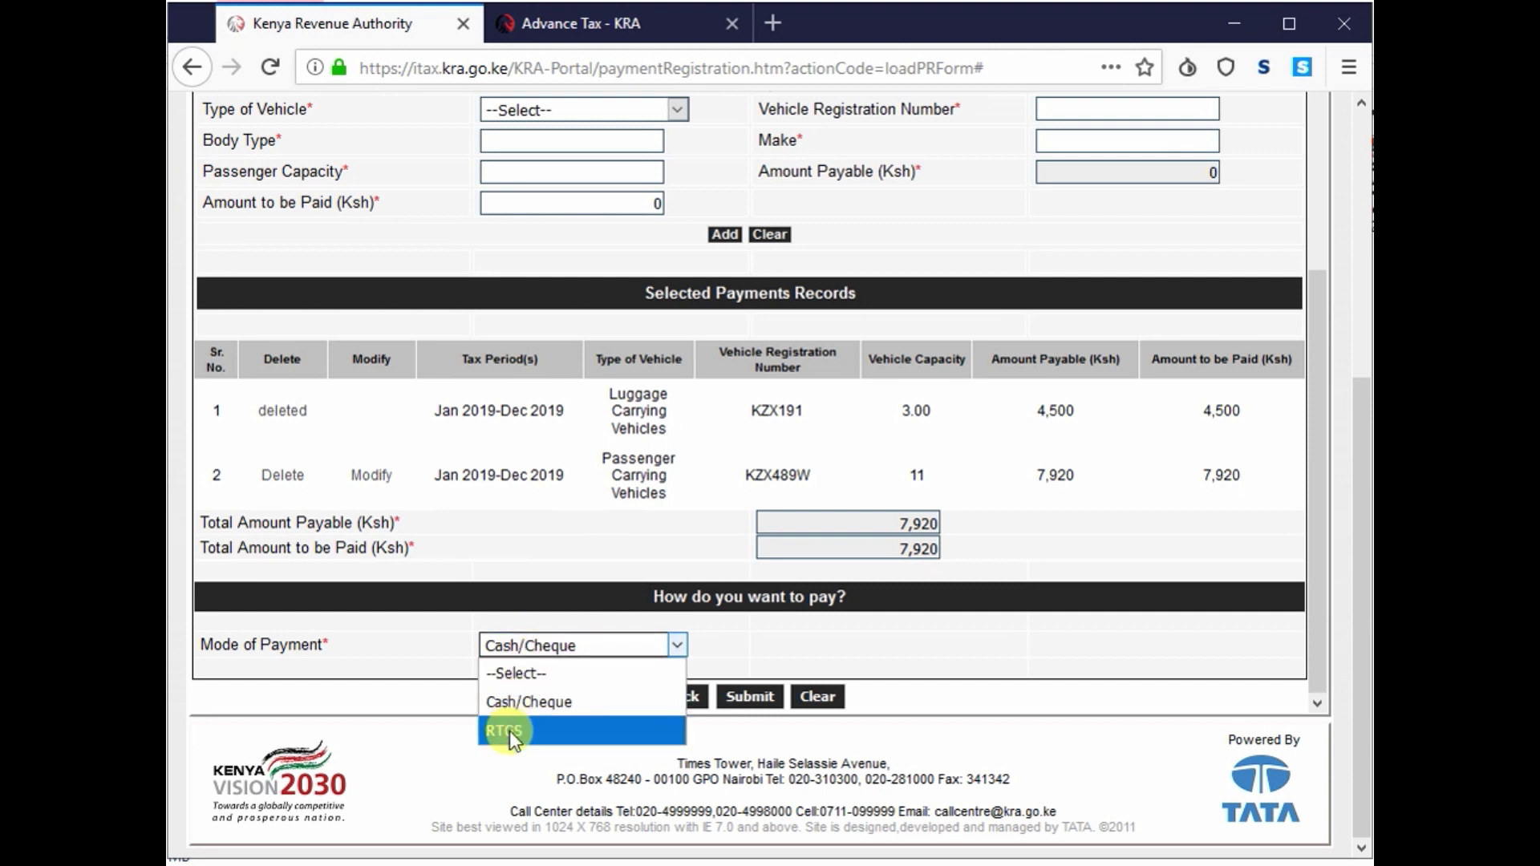
left_click(520, 701)
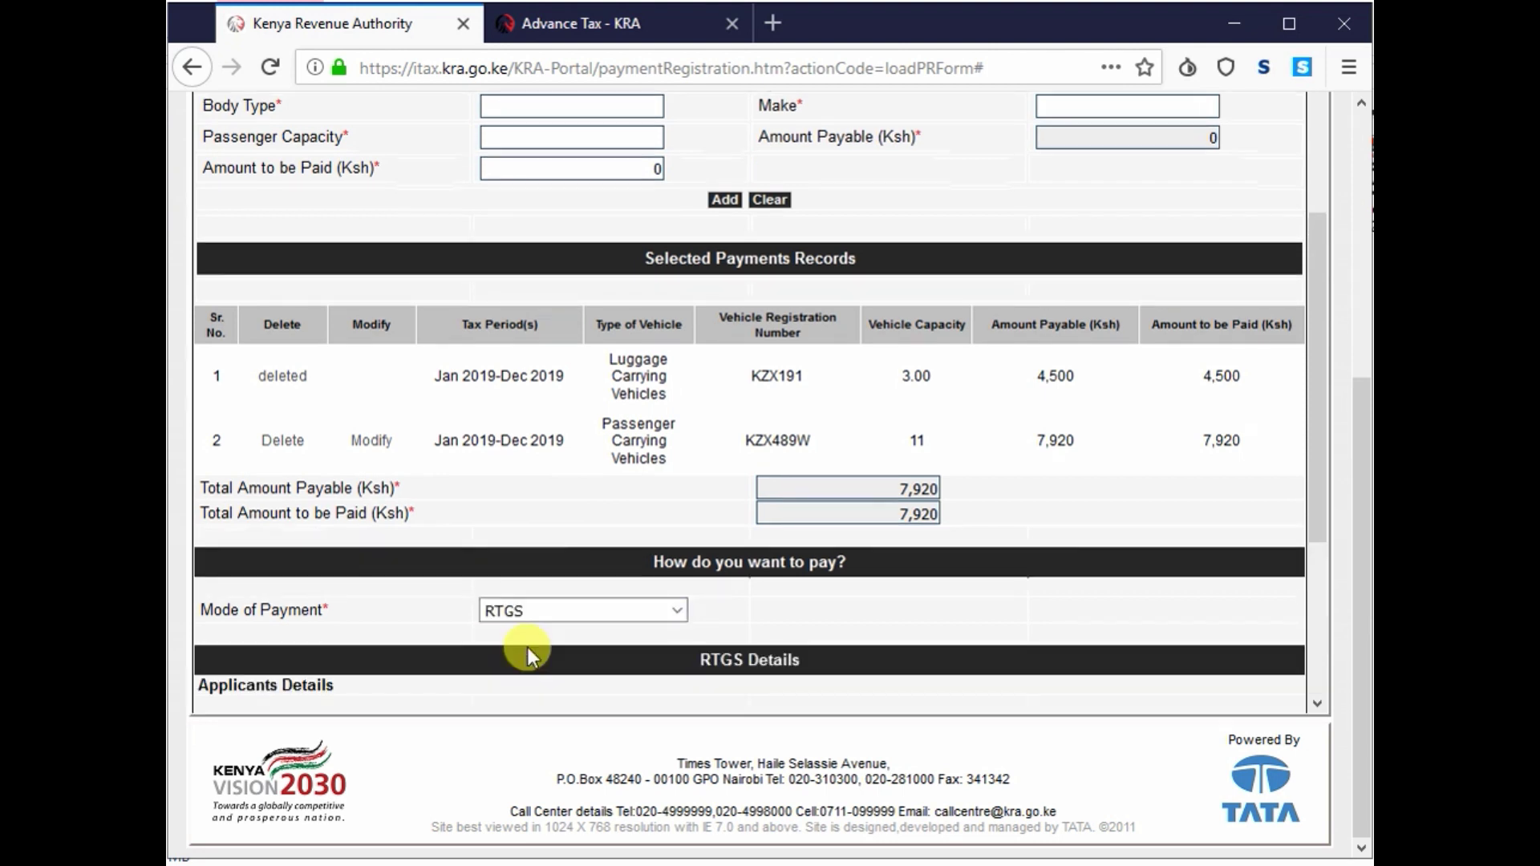
left_click(512, 612)
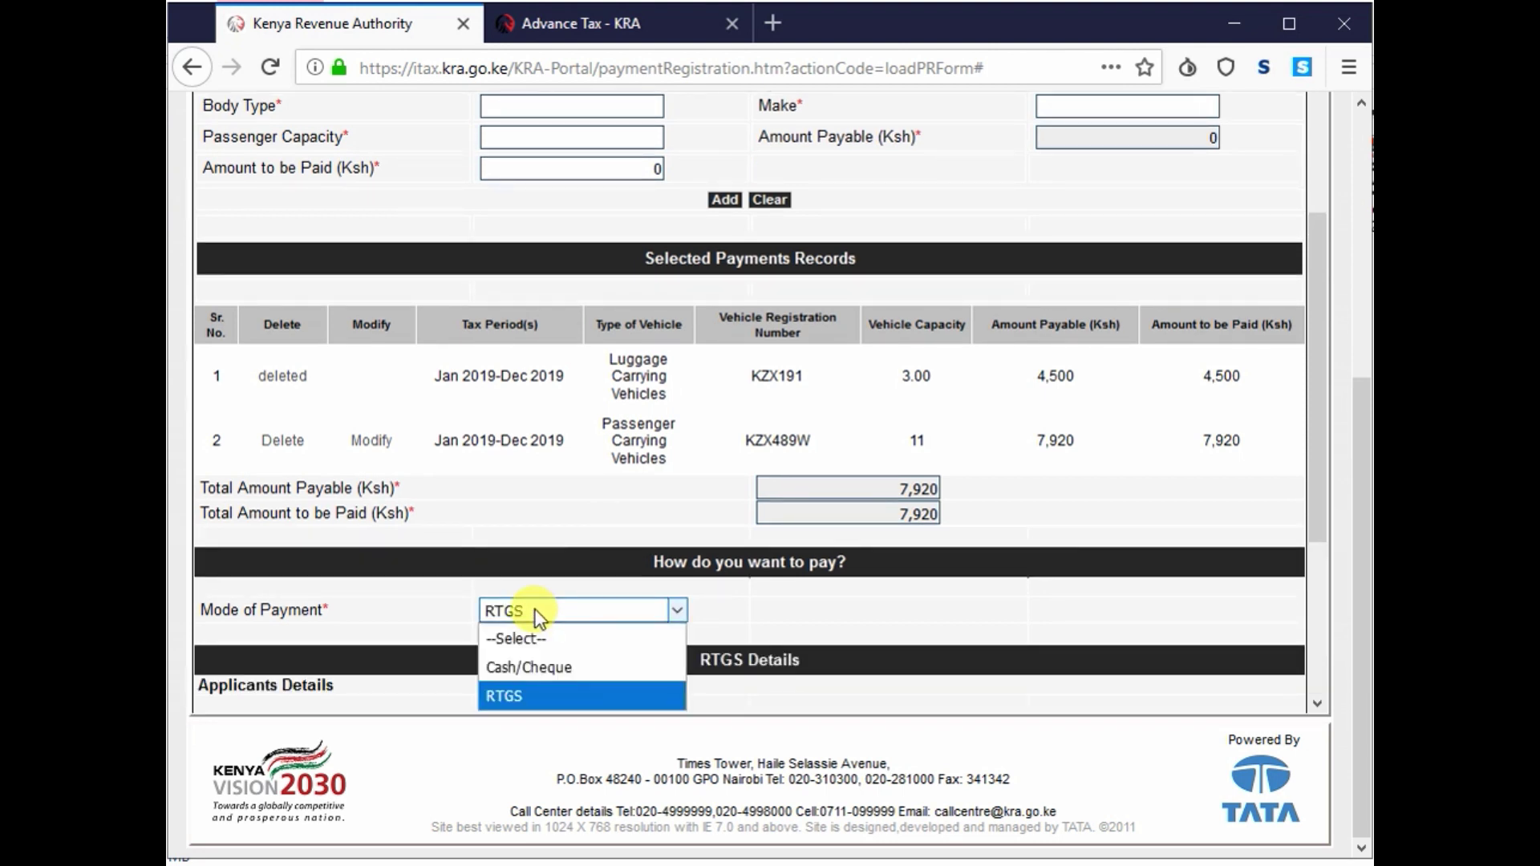
left_click(528, 666)
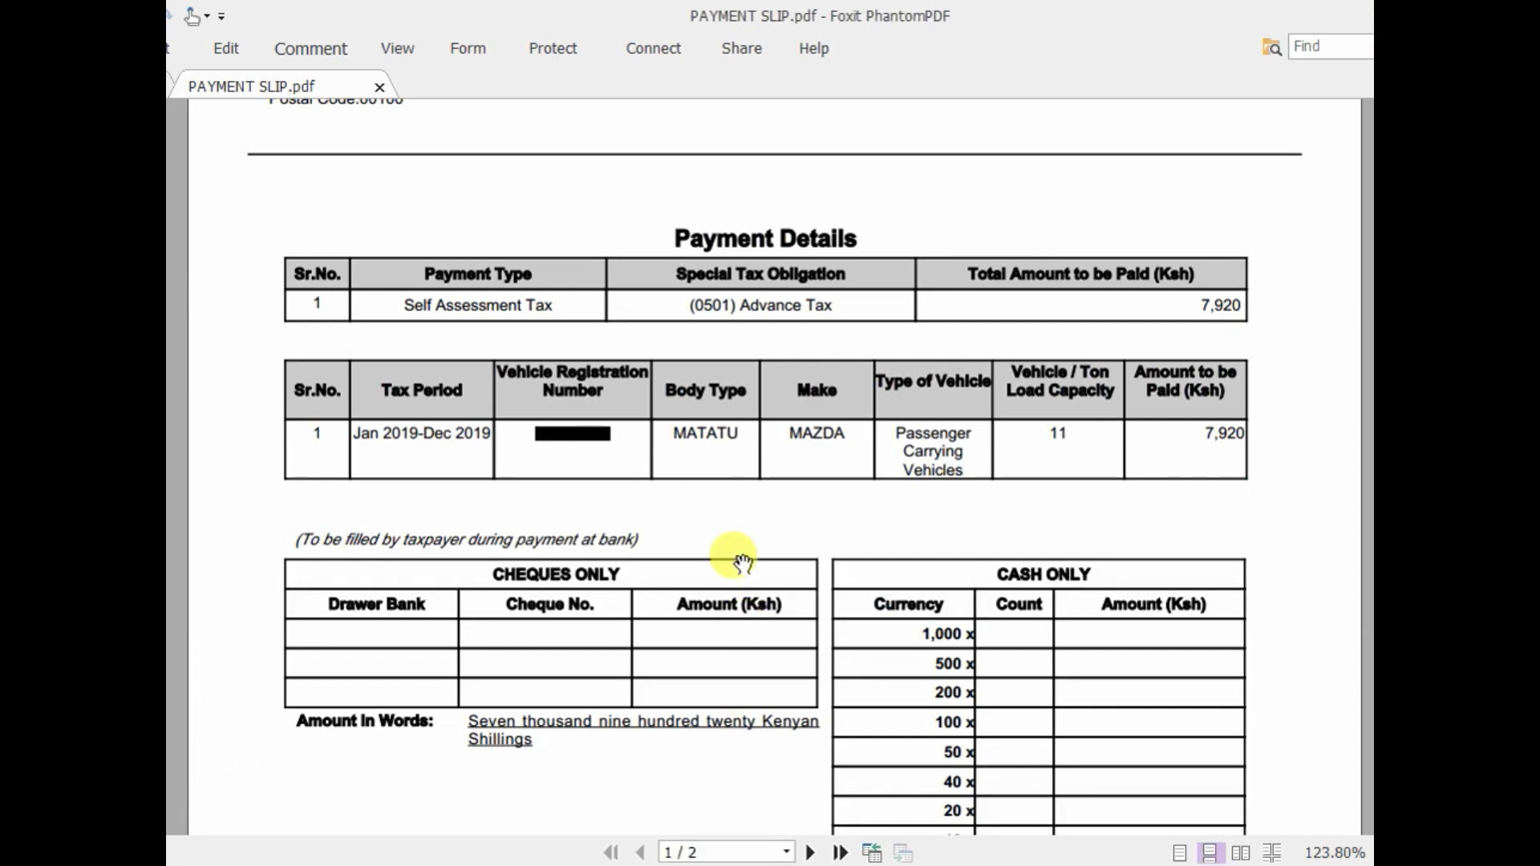
- Scroll through PAYMENT SLIP.pdf from page 1 down to the M-Pesa payment instructions on page 2
scroll(650, 335, "up", 5)
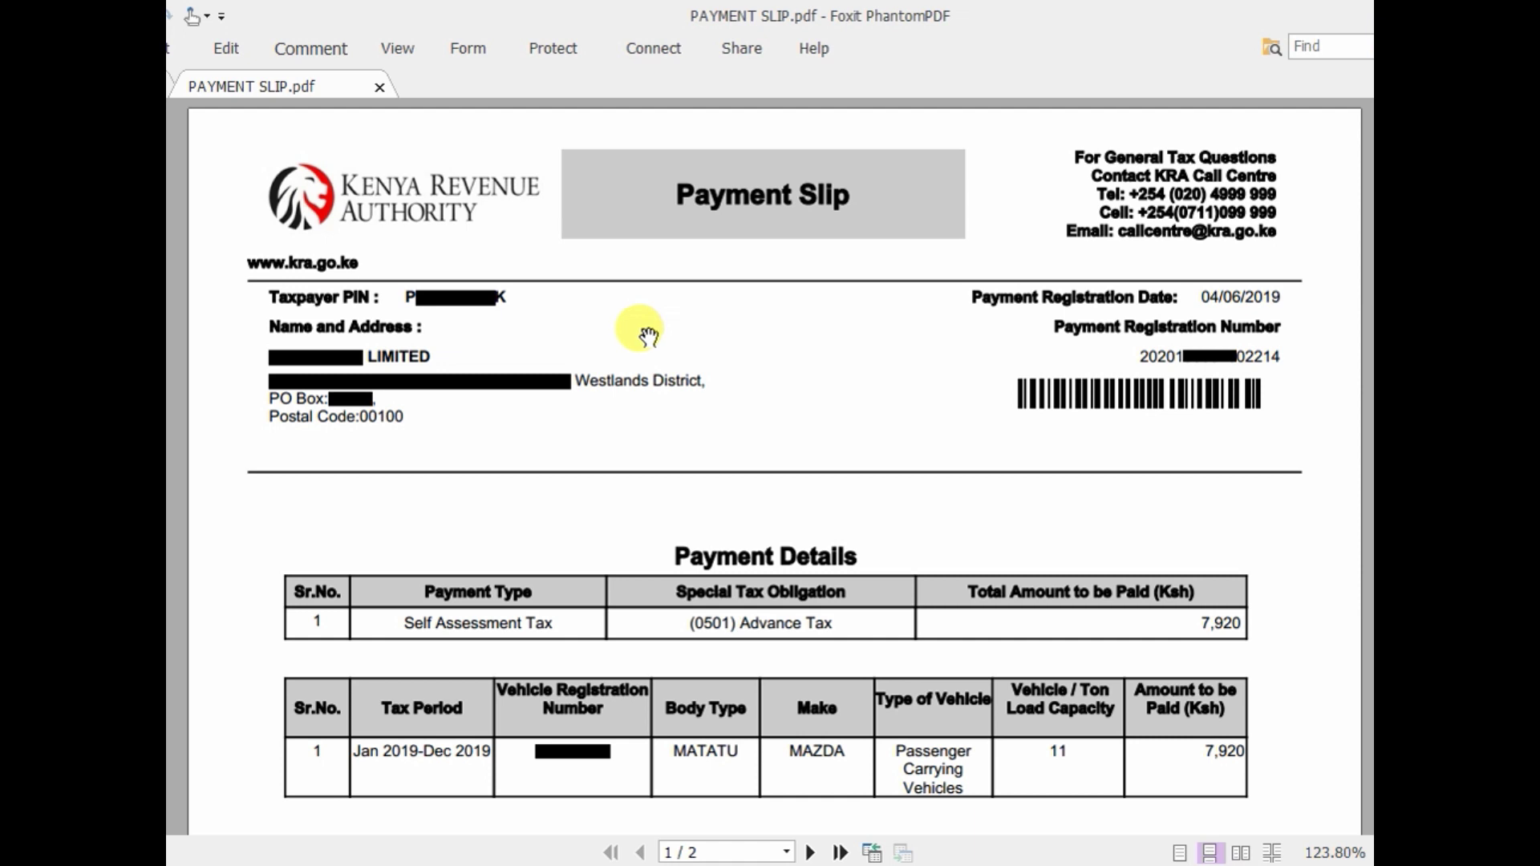
scroll(698, 401, "down", 3)
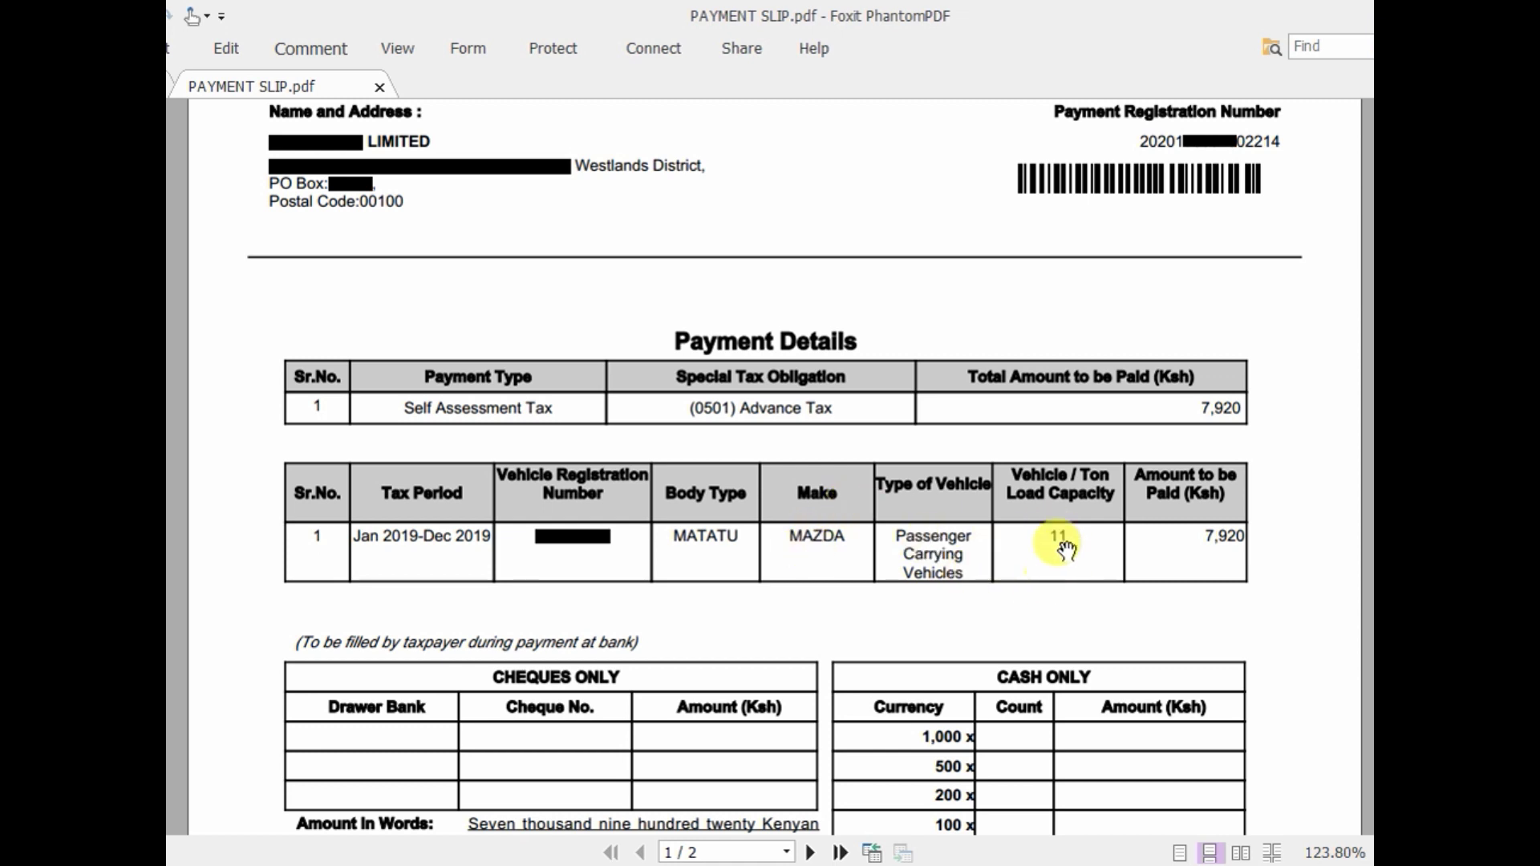
scroll(1183, 533, "down", 3)
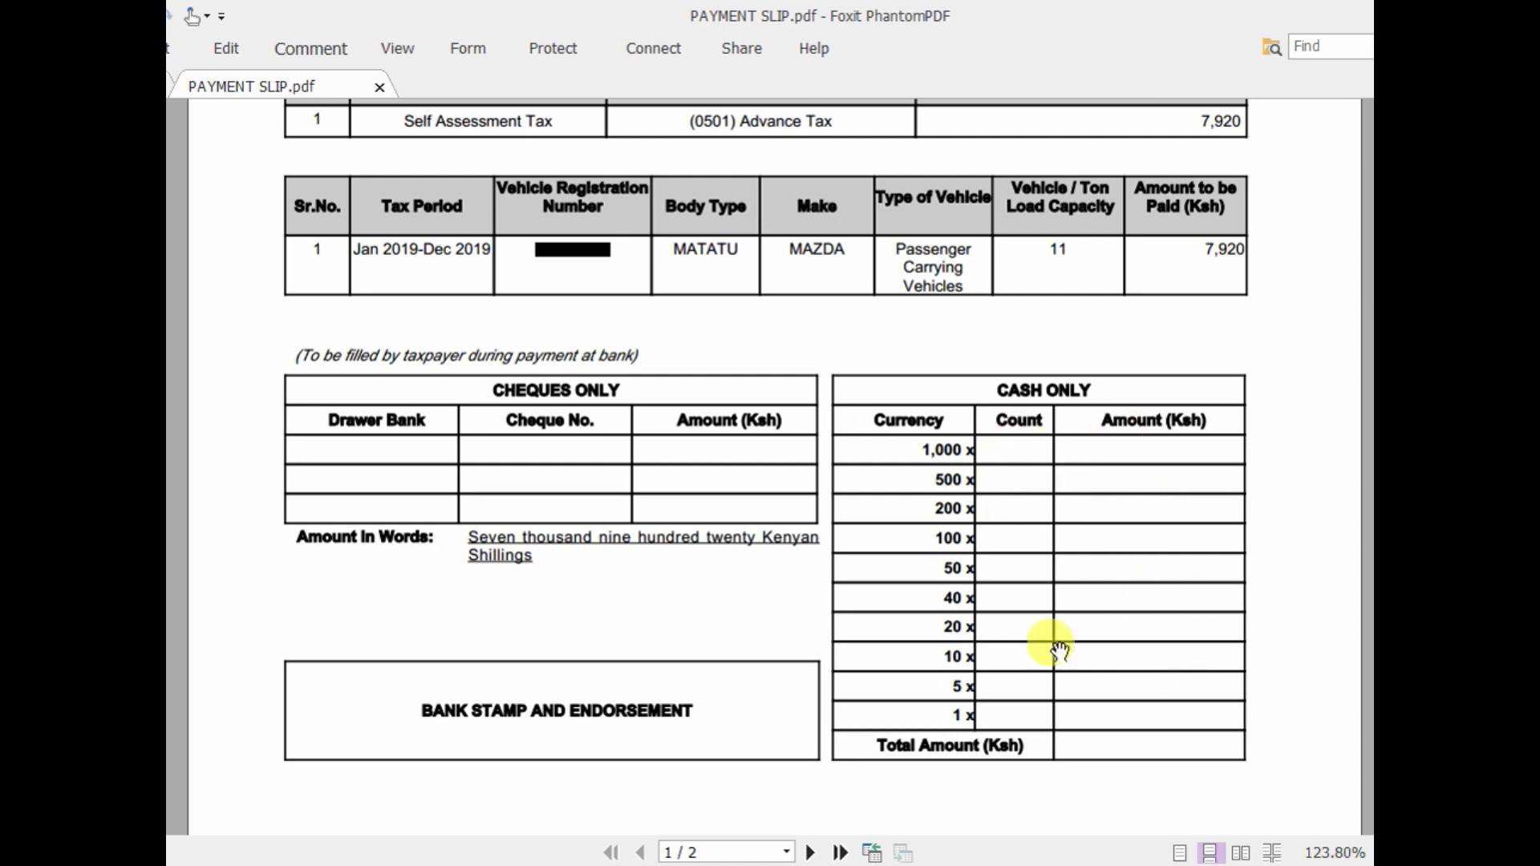
scroll(794, 701, "down", 3)
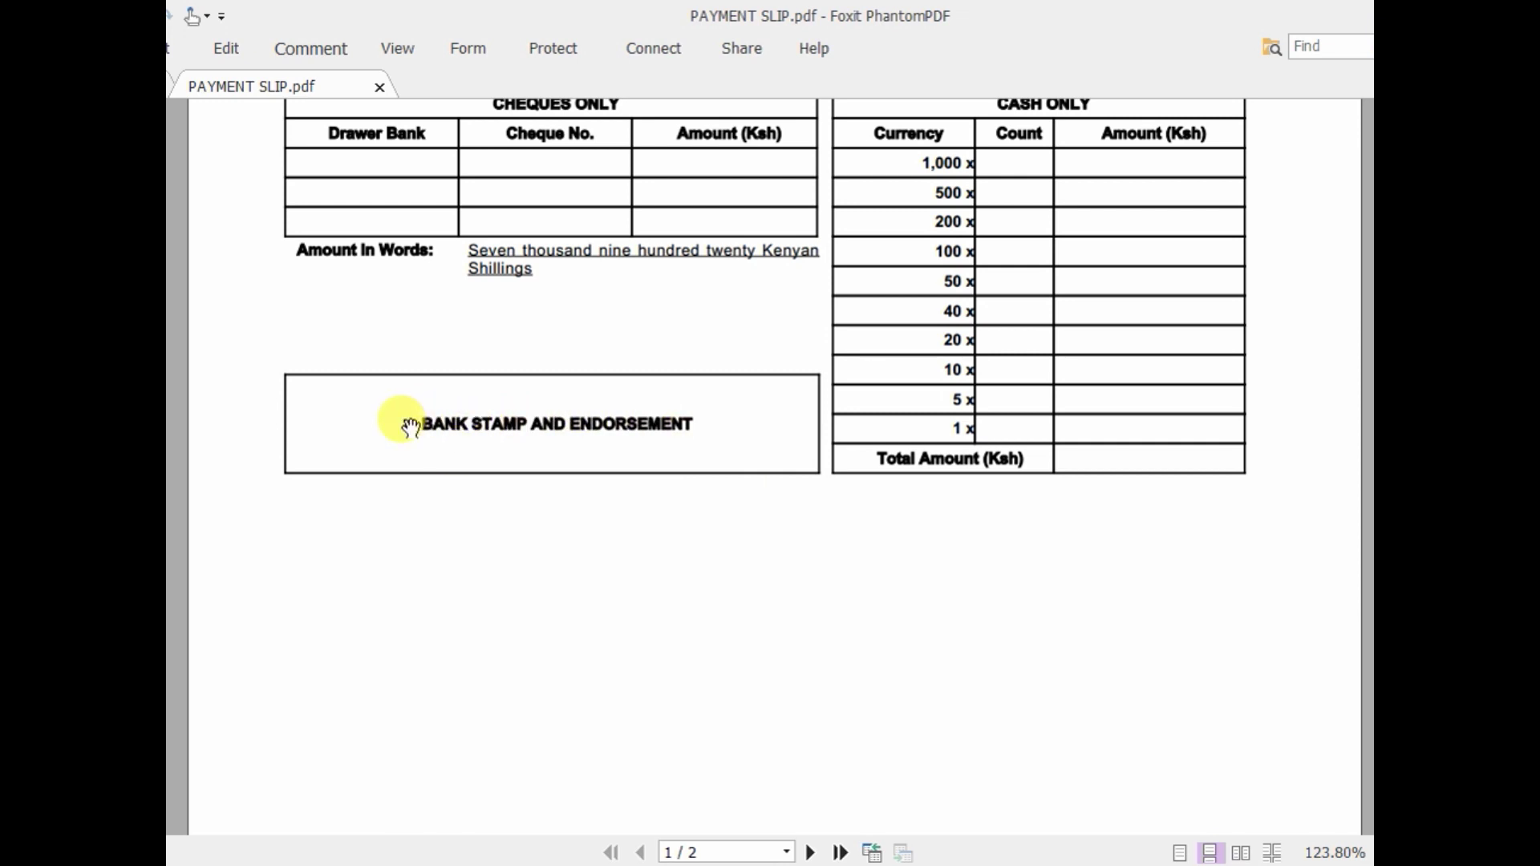
scroll(580, 510, "down", 4)
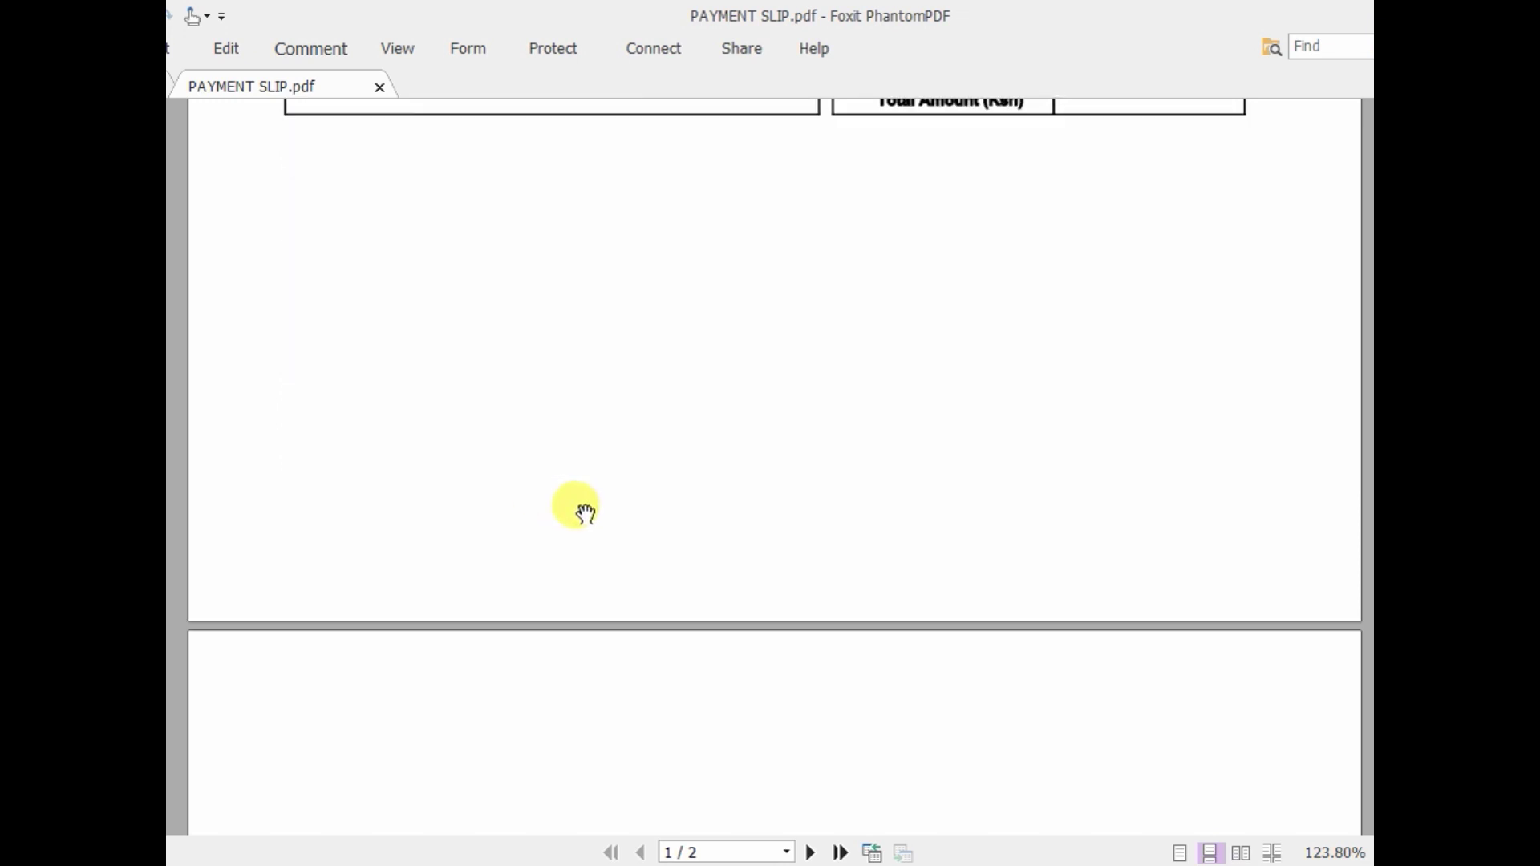
scroll(579, 510, "down", 10)
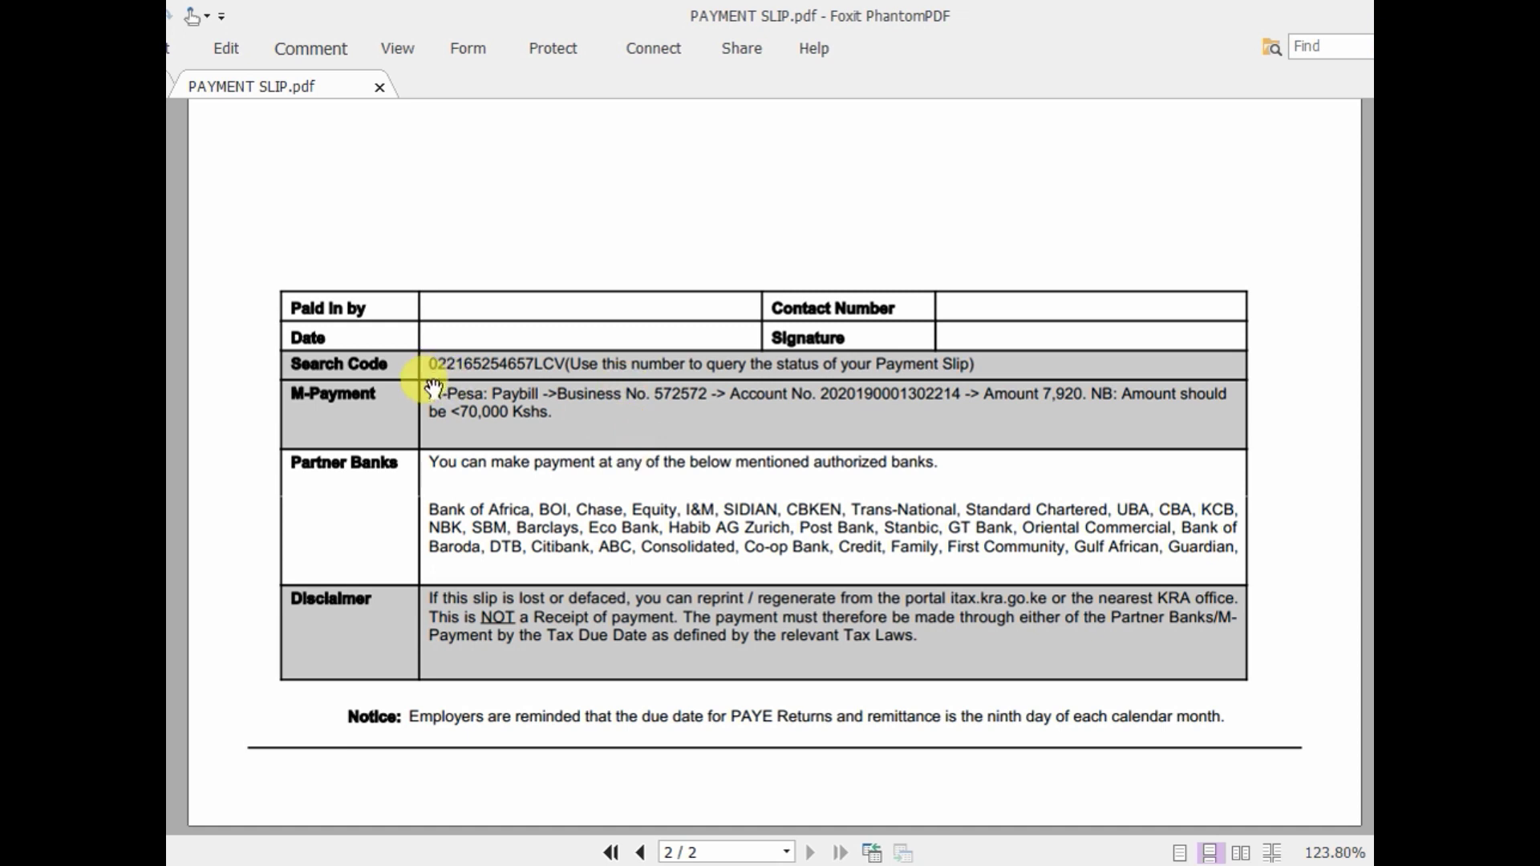
- Highlight the M-Pesa payment line and account number, then scroll back to page 1
left_click_drag(428, 385, 634, 443)
left_click(633, 441)
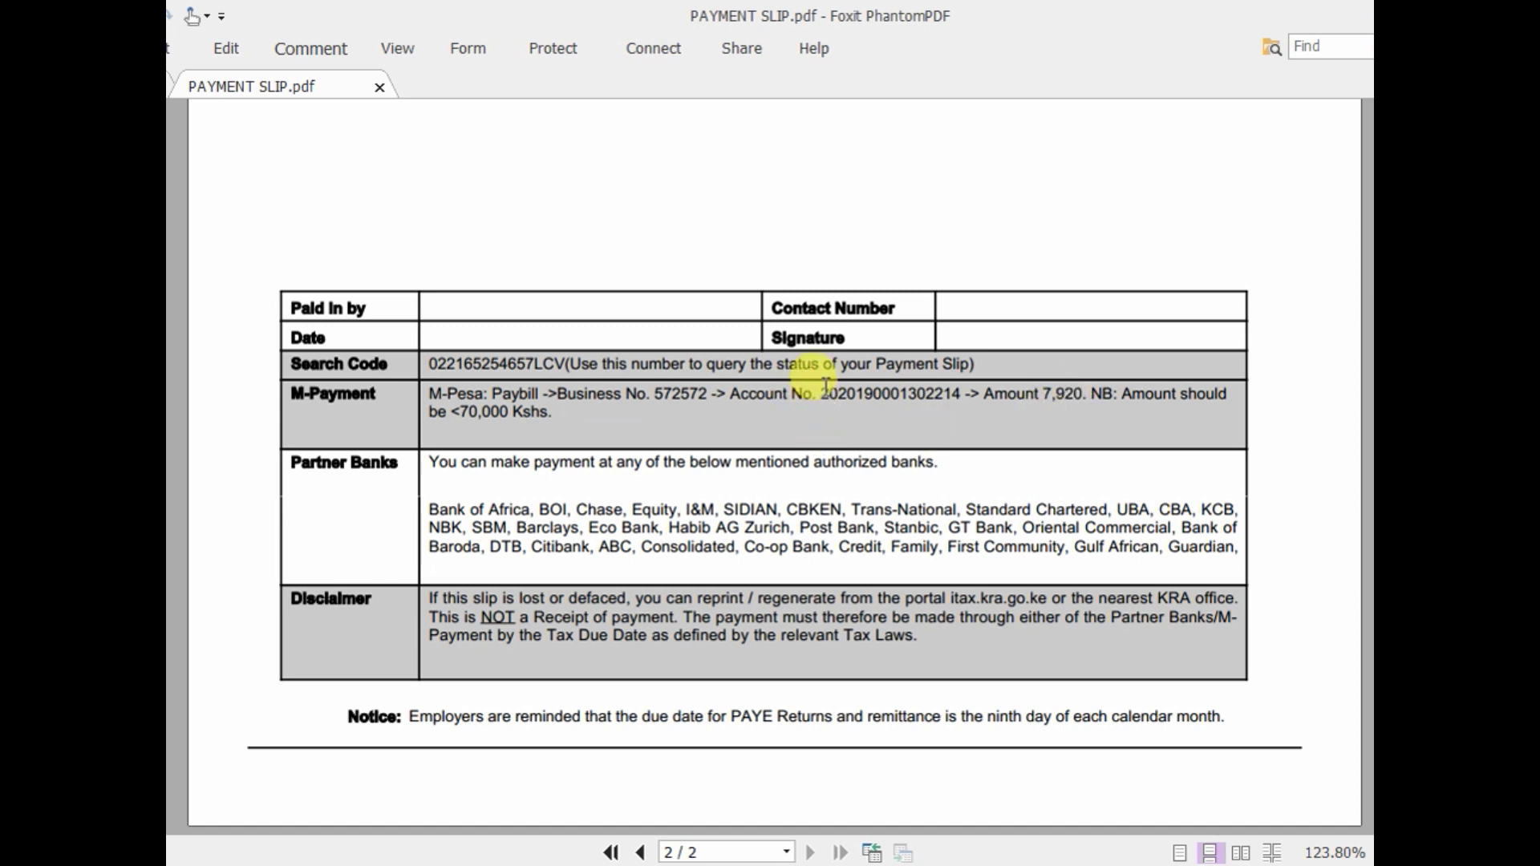
left_click_drag(820, 394, 966, 395)
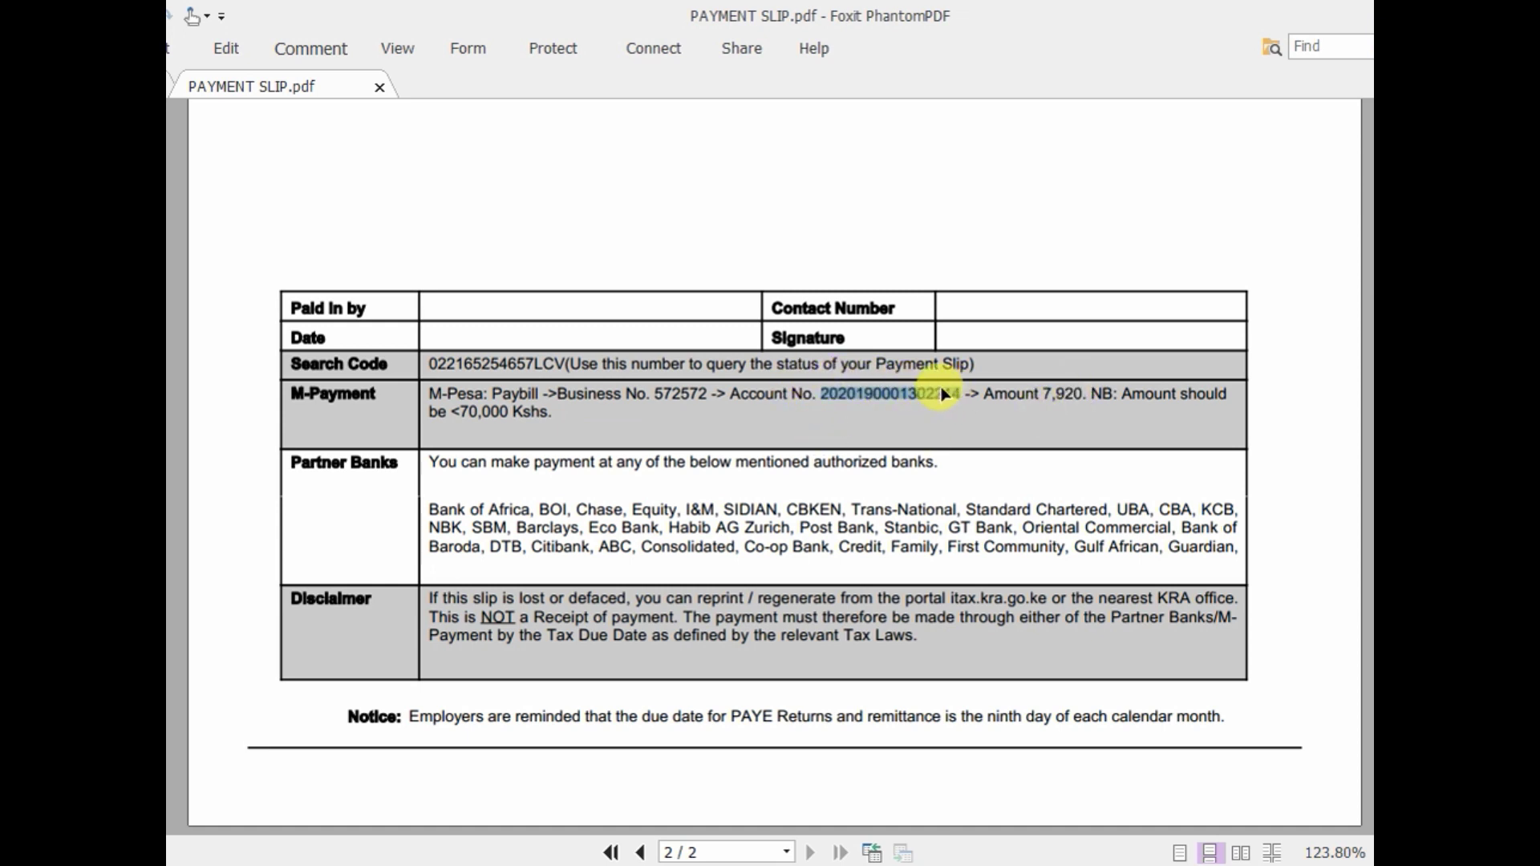
left_click(898, 395)
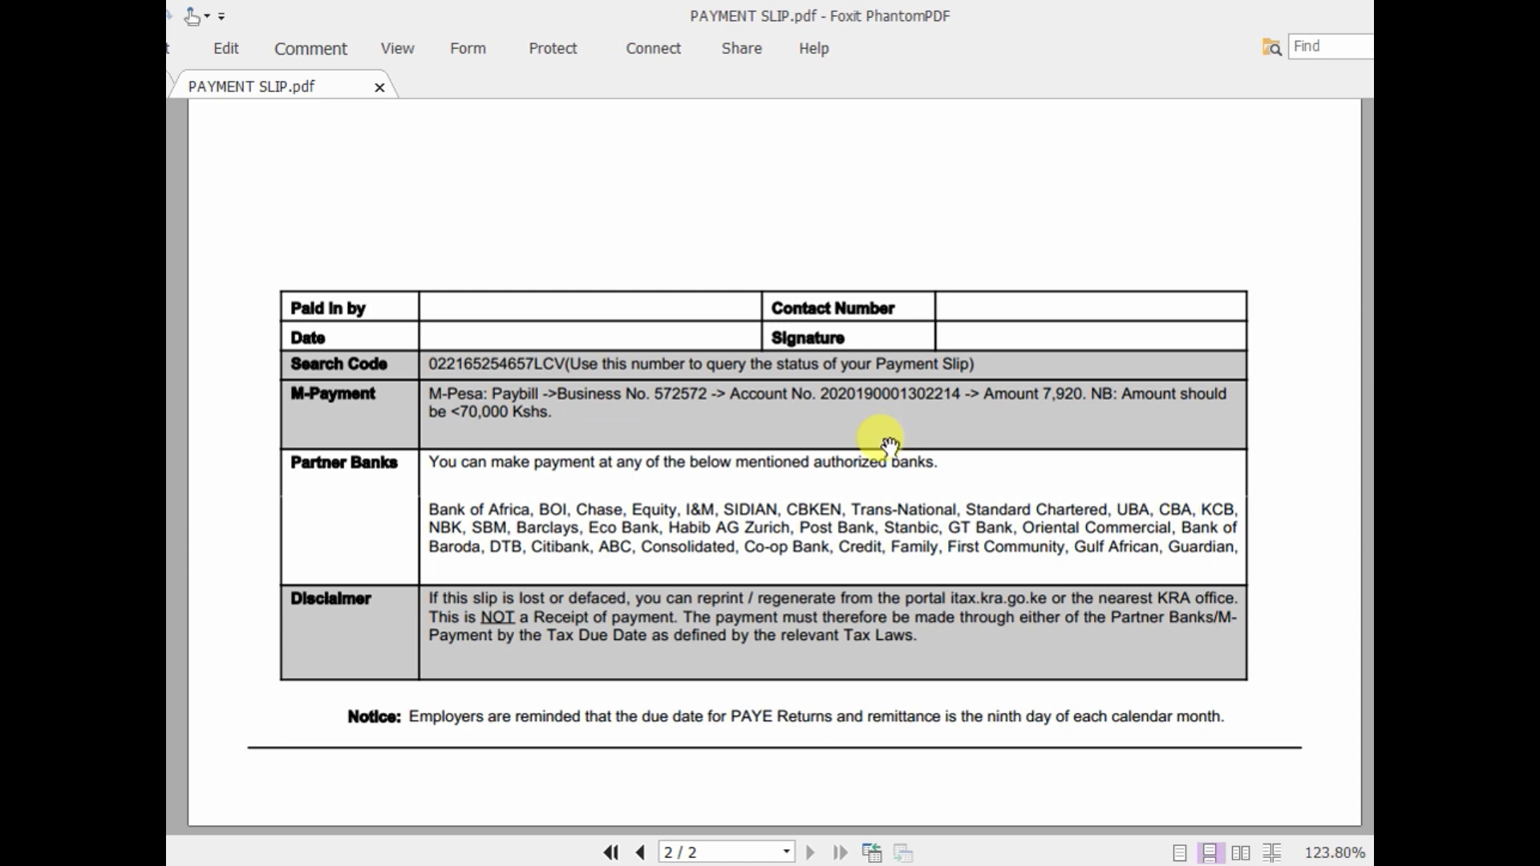
scroll(888, 440, "up", 5)
scroll(898, 437, "up", 12)
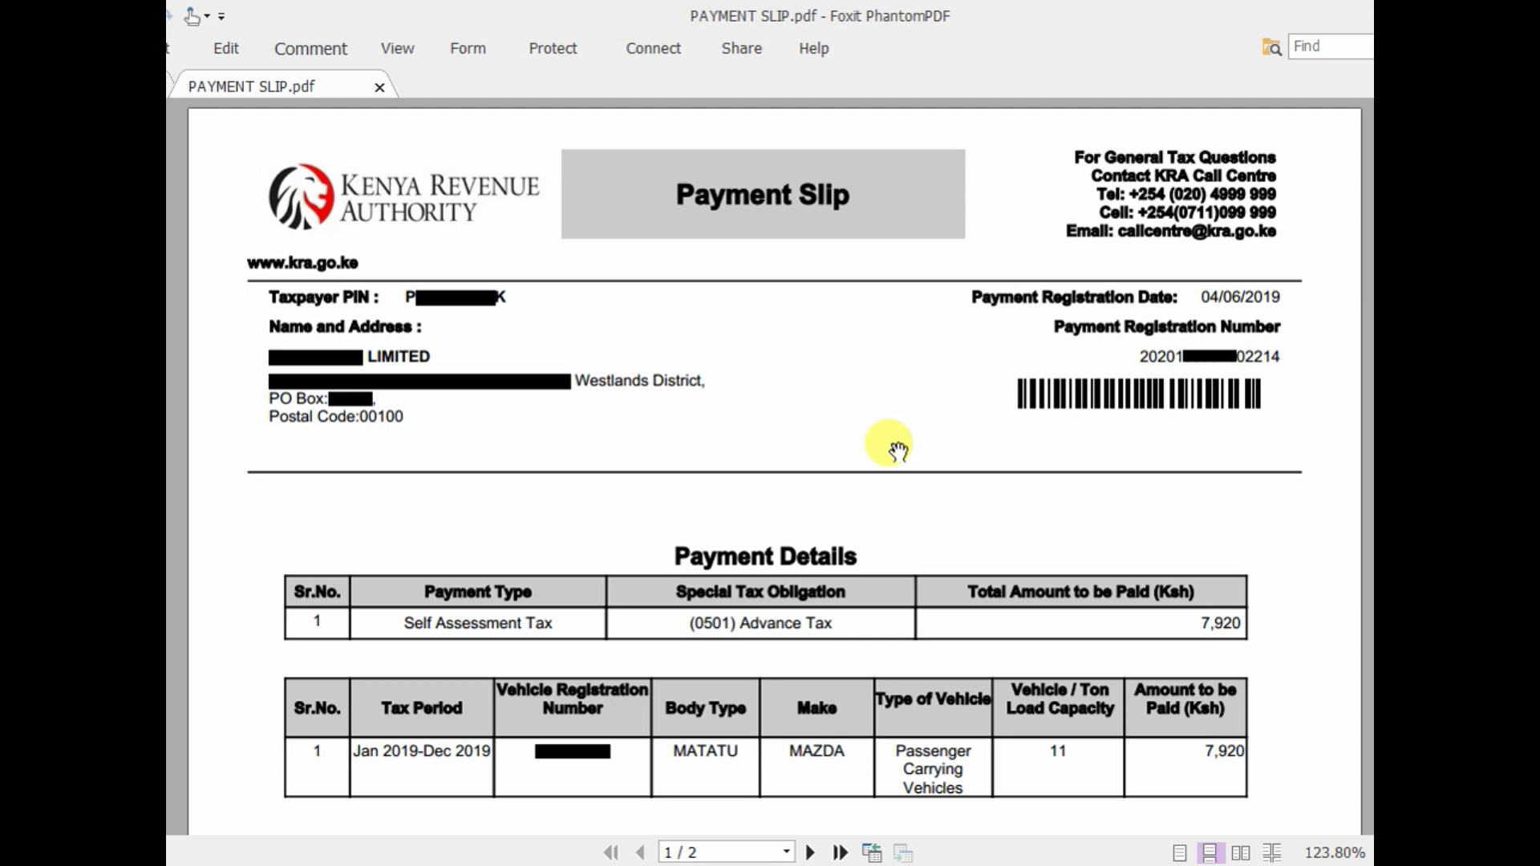
- Highlight the Payment Registration Number on the payment slip, then clear the selection
scroll(897, 450, "down", 10)
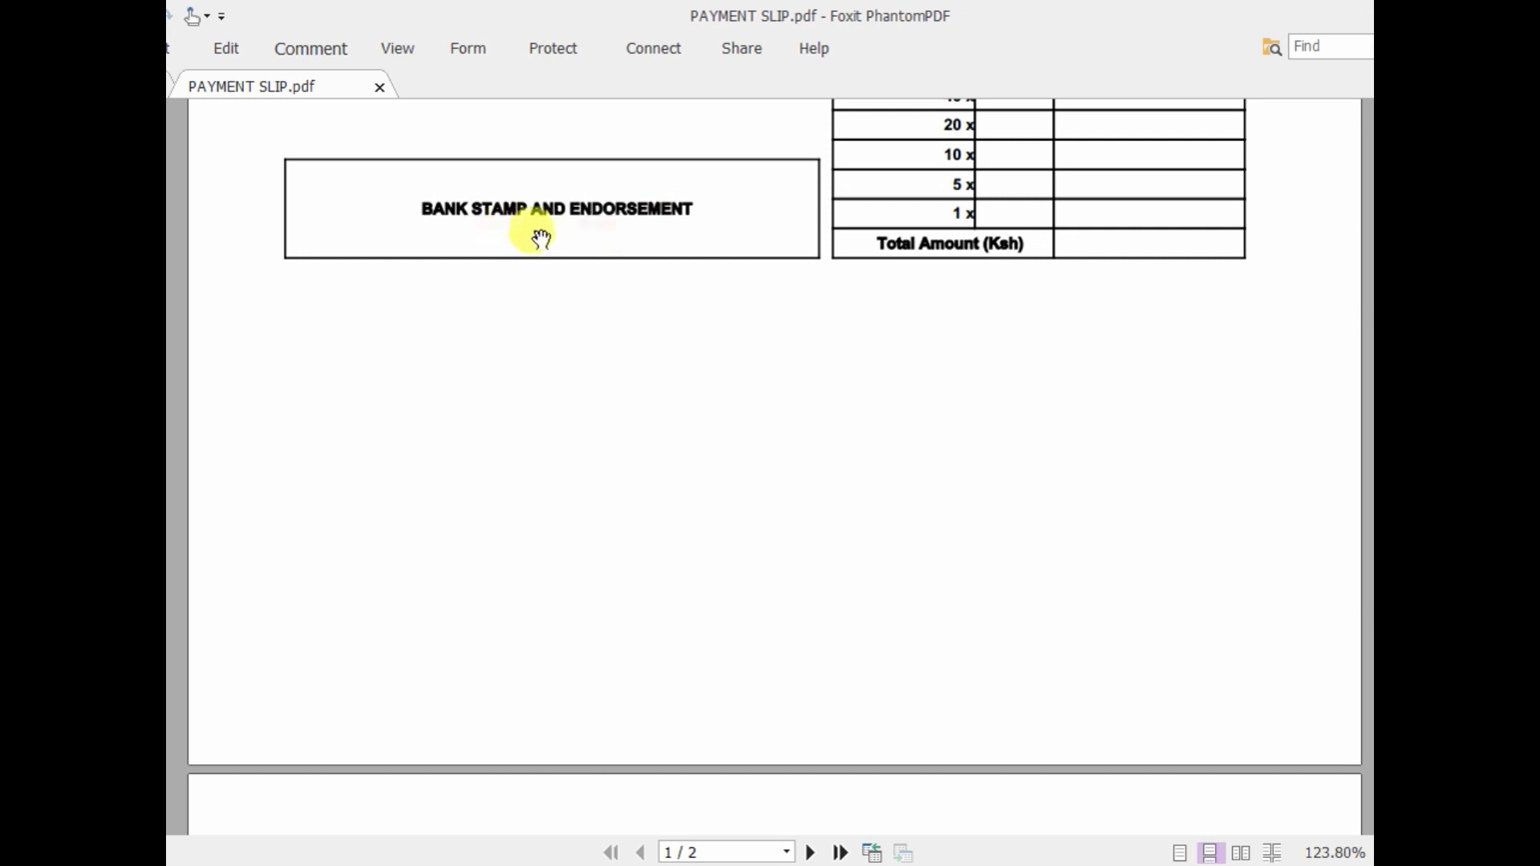
scroll(536, 265, "up", 10)
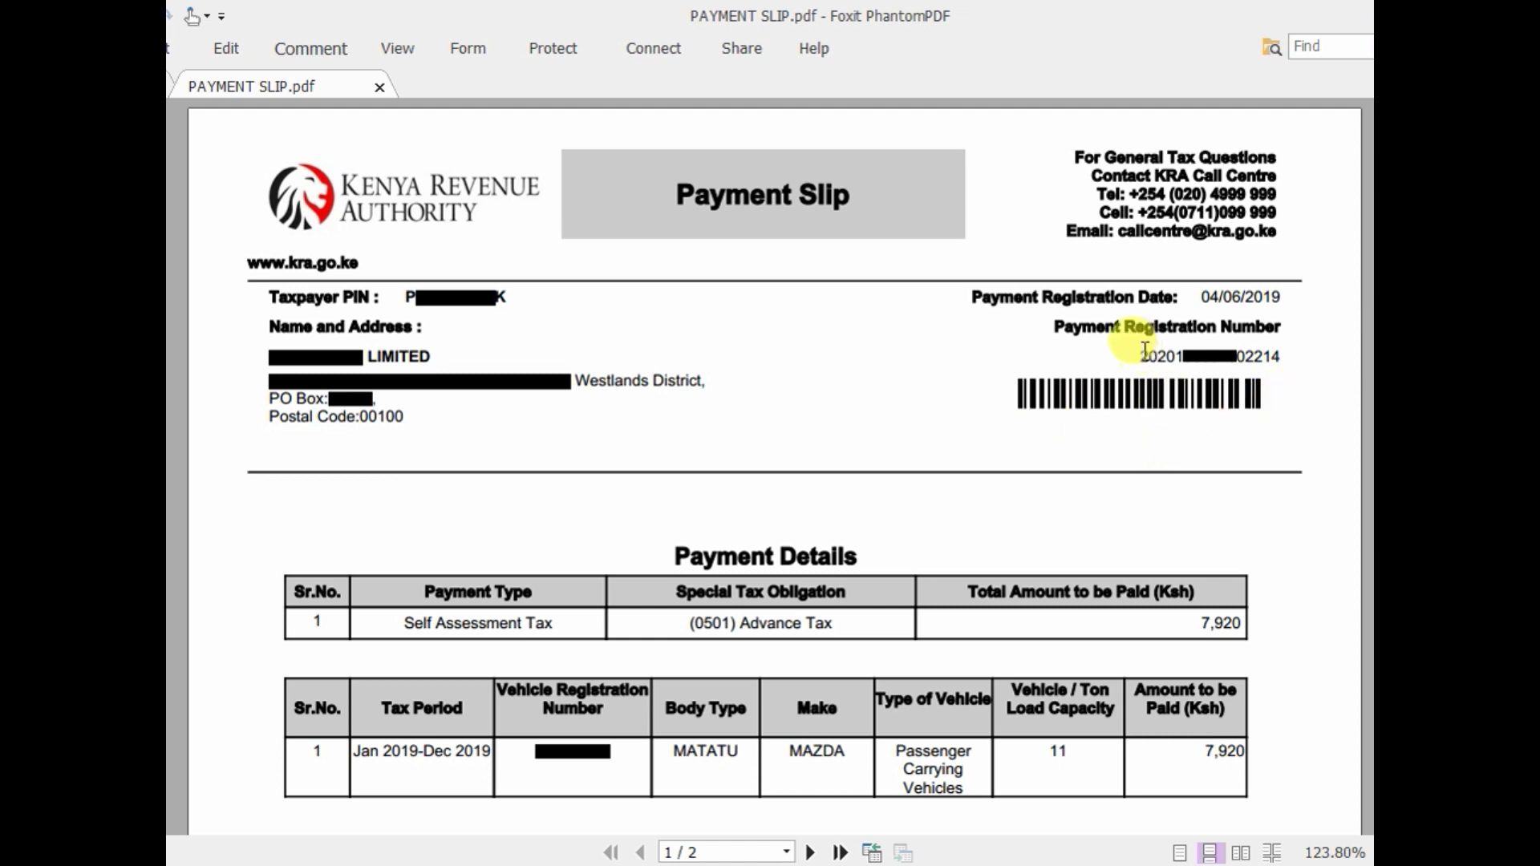
left_click_drag(1137, 356, 1296, 353)
left_click(1295, 358)
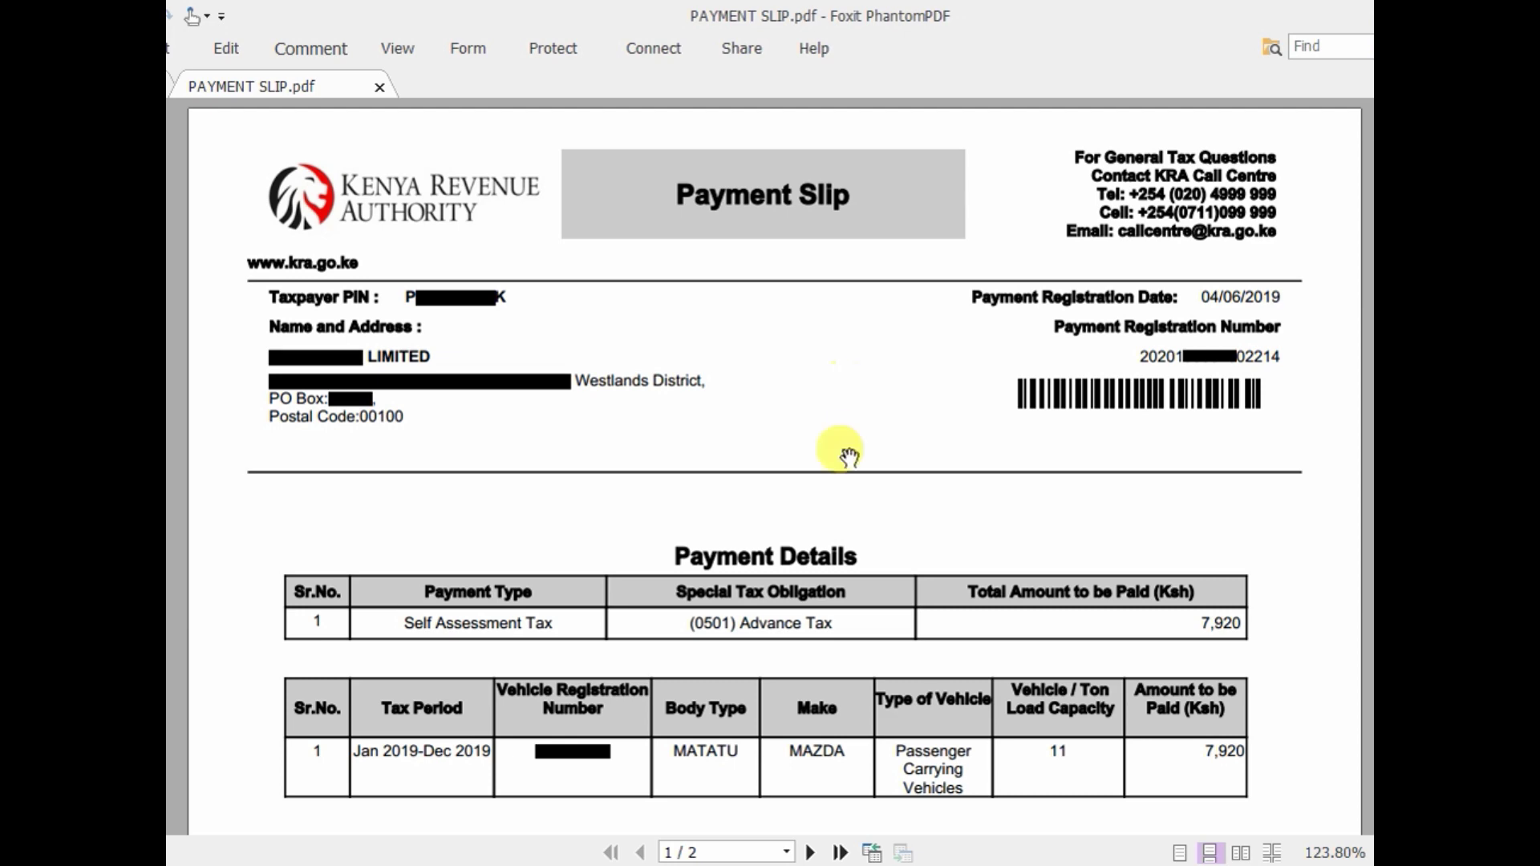
- Show PowerPoint slide 4, stating advance tax is not a final tax
scroll(844, 451, "down", 7)
scroll(849, 455, "down", 6)
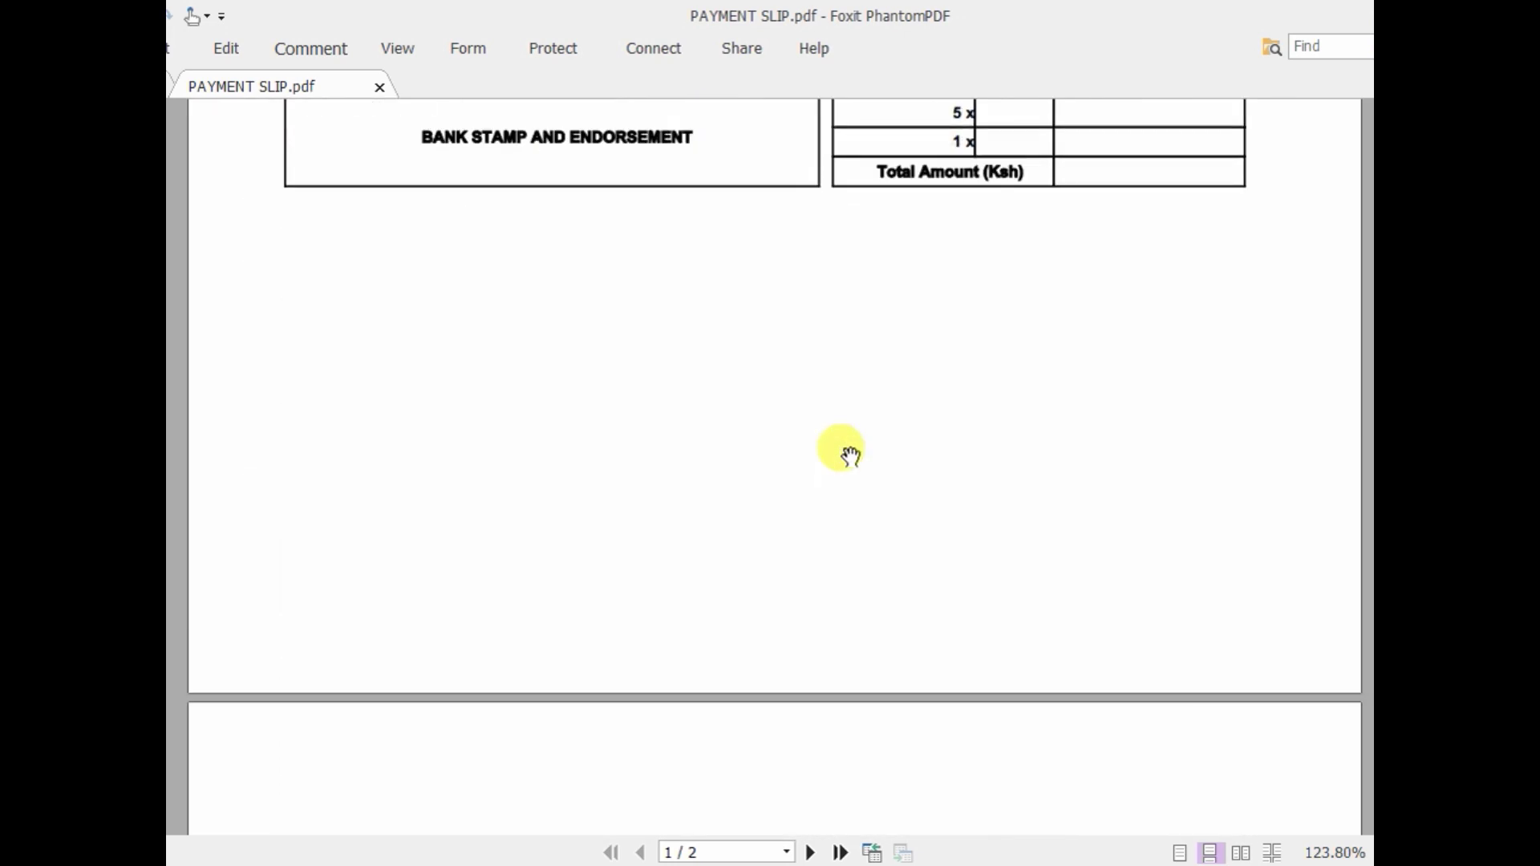
scroll(849, 454, "down", 5)
scroll(848, 454, "up", 12)
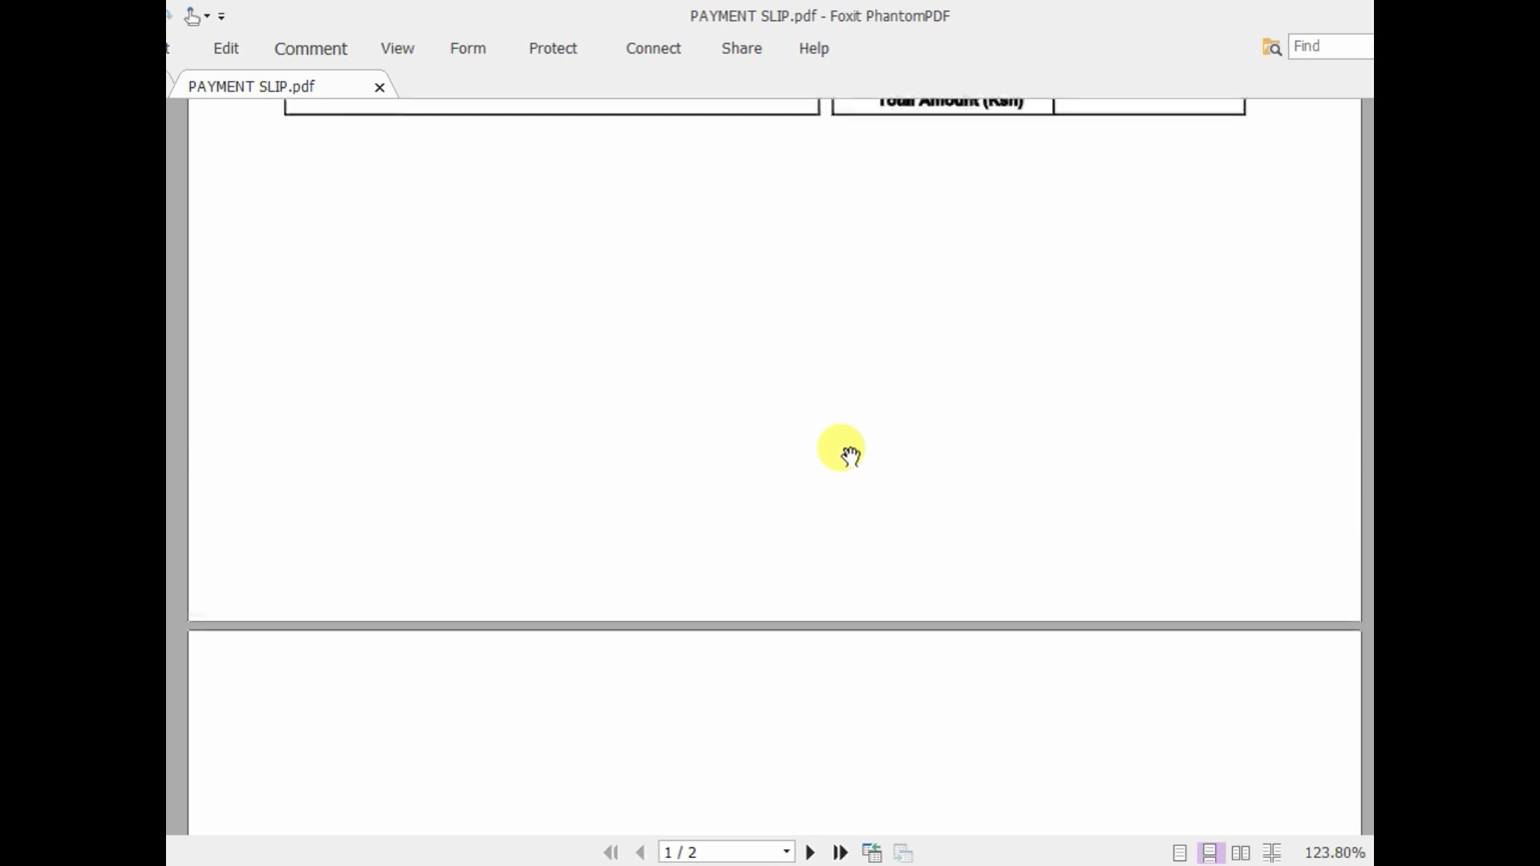
scroll(850, 457, "up", 4)
left_click(688, 864)
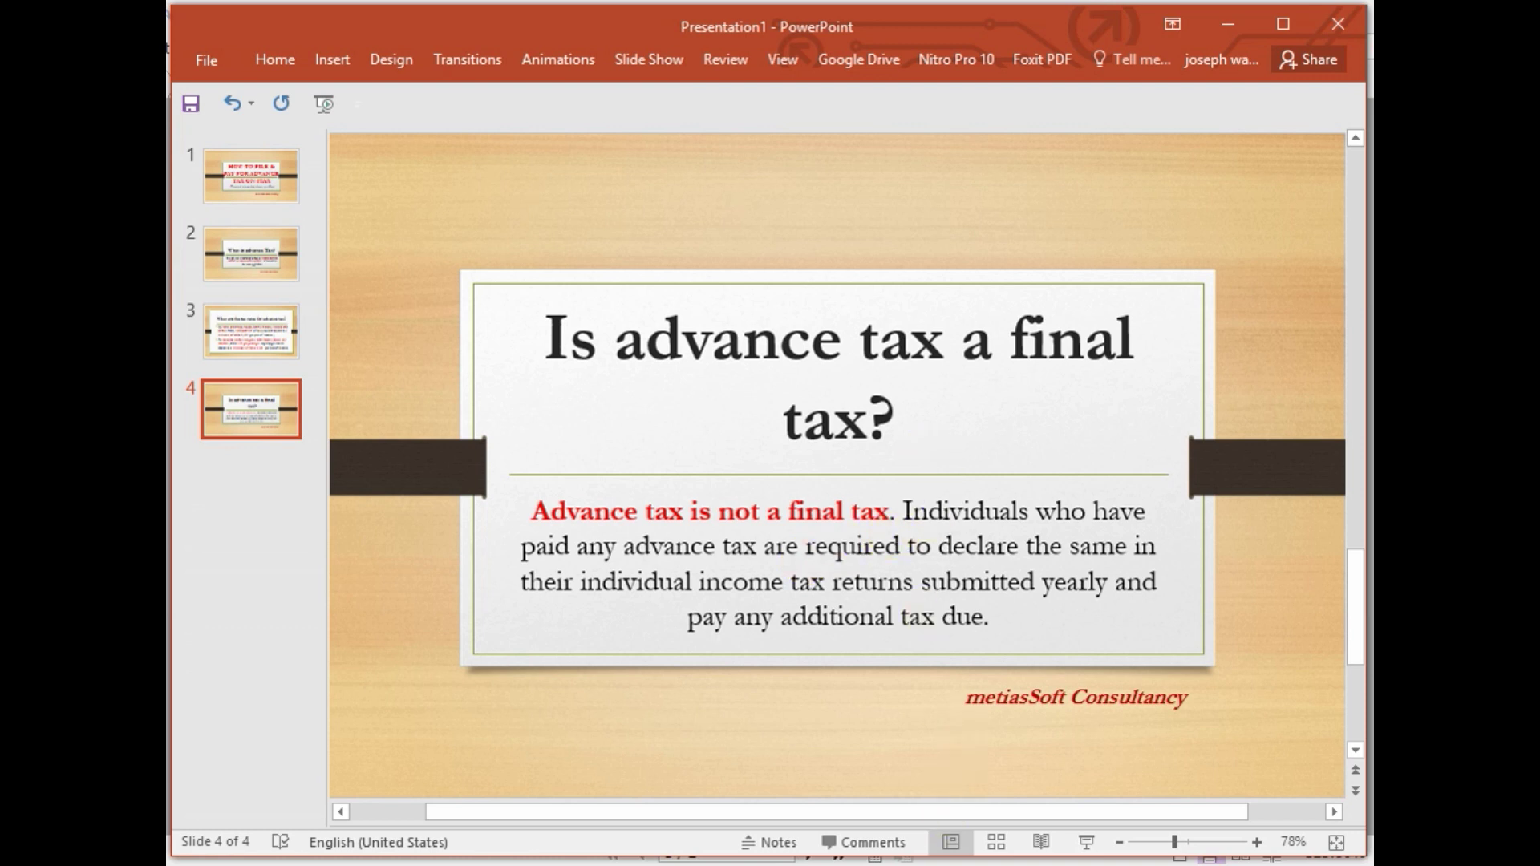
- Enter 300,000 in Calculator
key("alt+Tab")
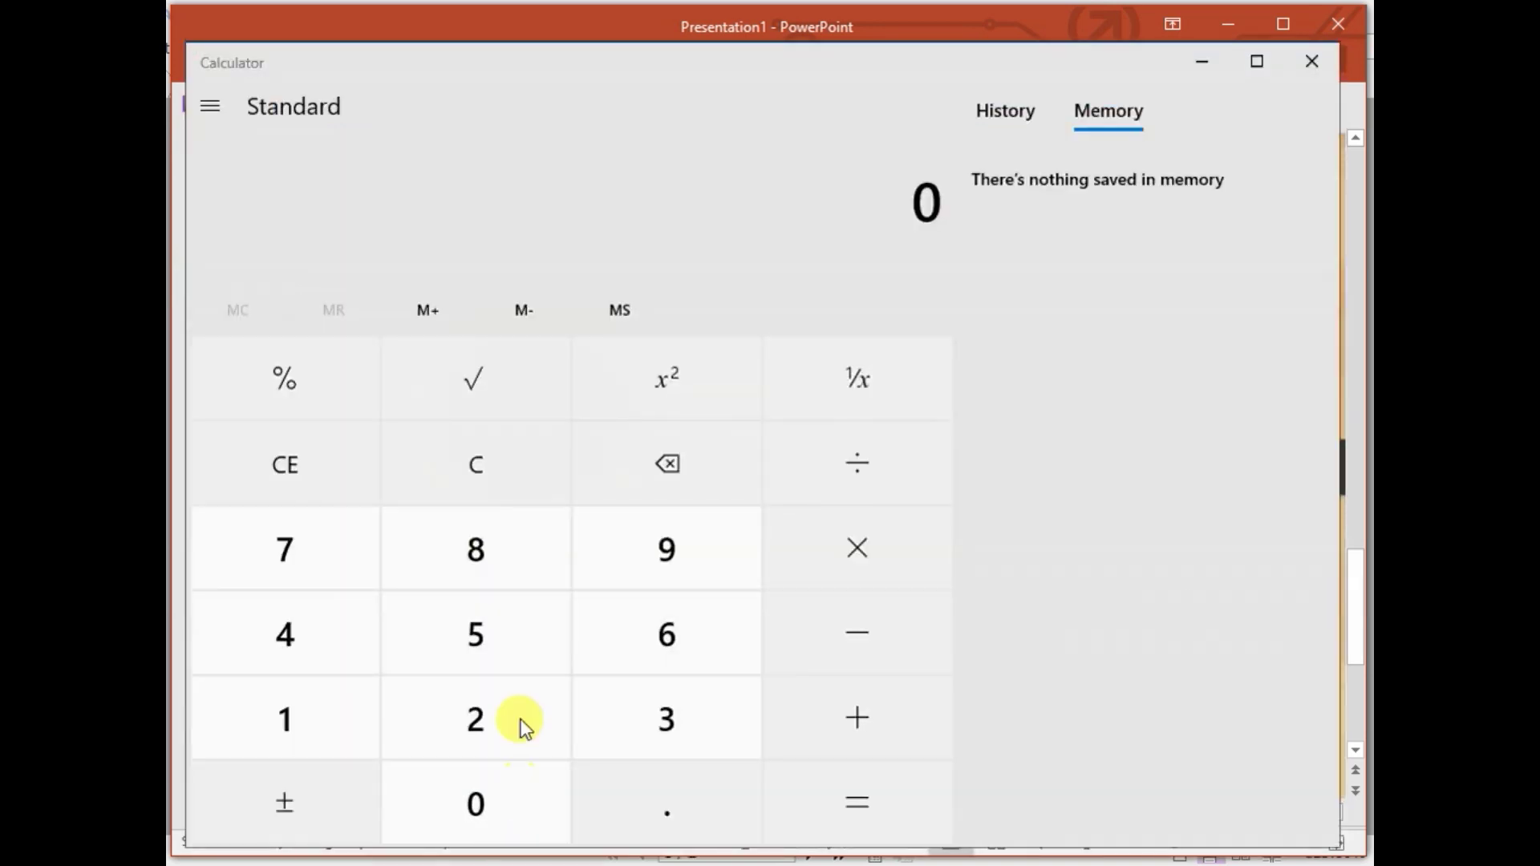
left_click(682, 716)
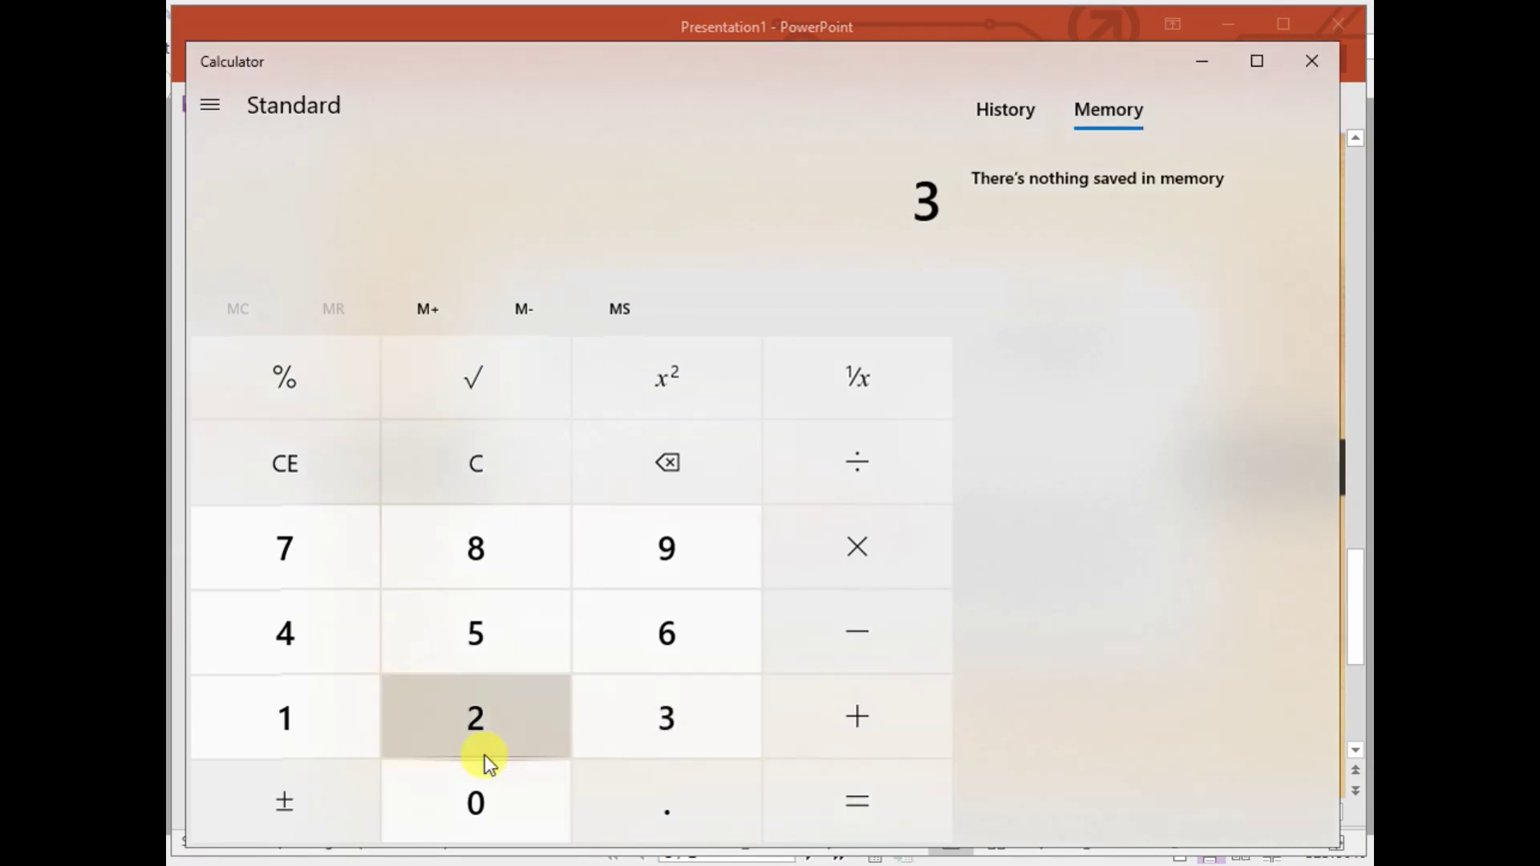
double_click(474, 788)
left_click(473, 788)
left_click(473, 788)
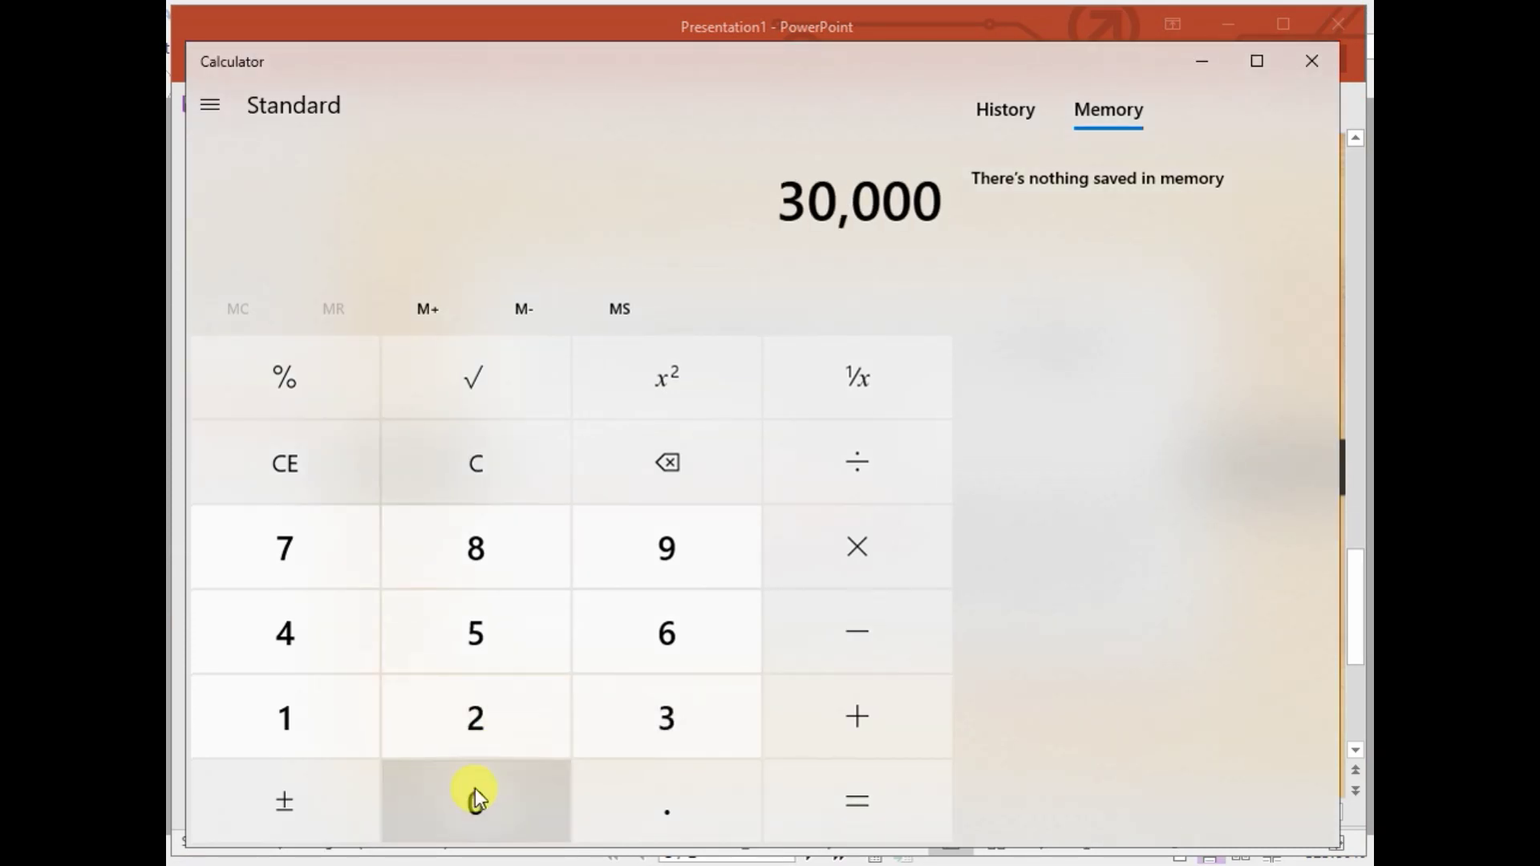
left_click(475, 788)
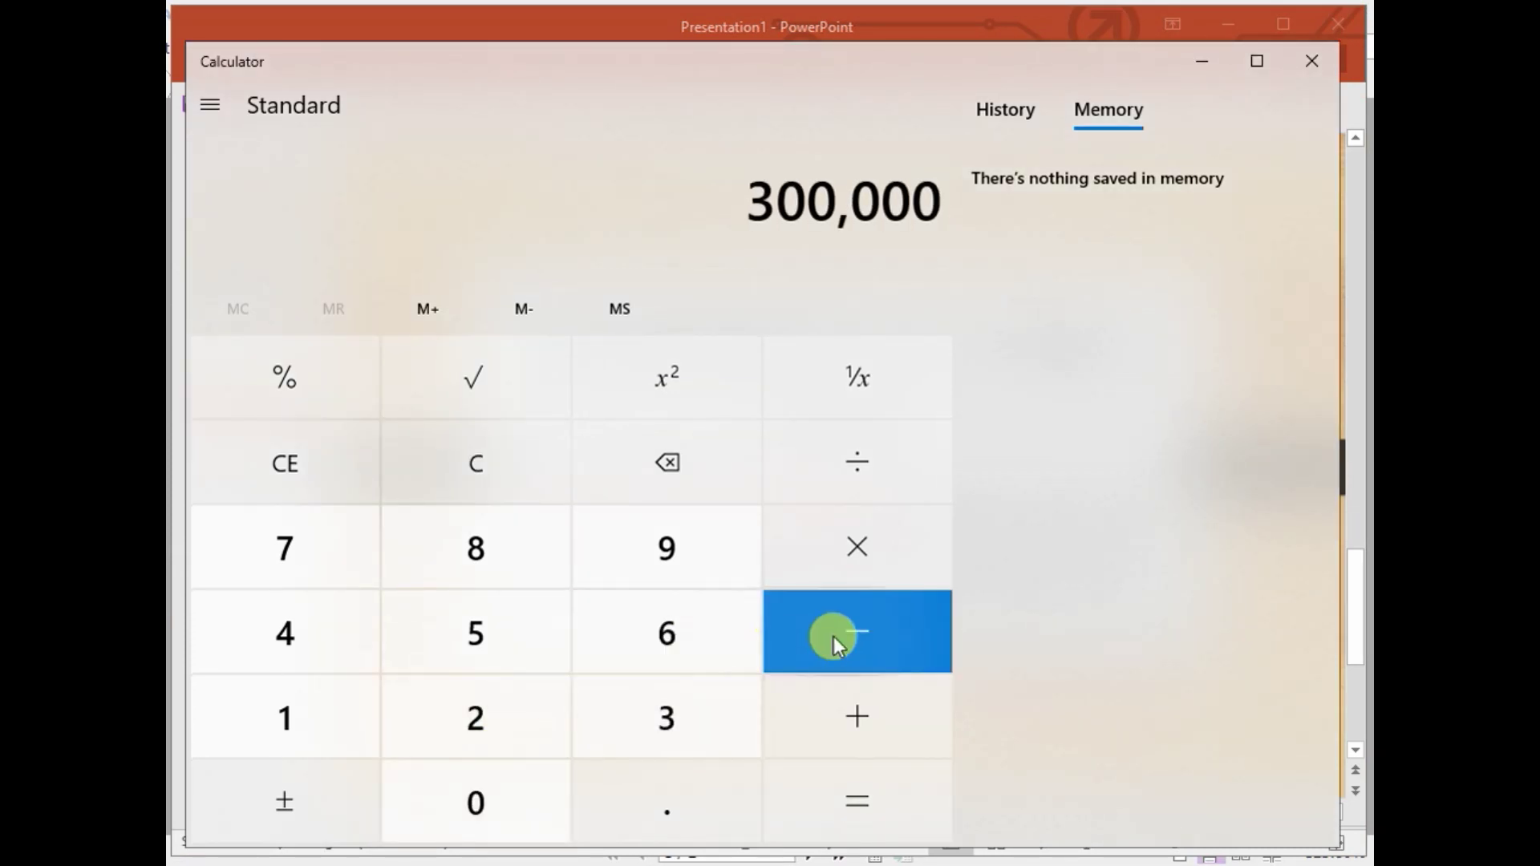
- After rechecking the slip, subtract 7,920 from 300,000 in Calculator, getting 292,080
left_click(773, 865)
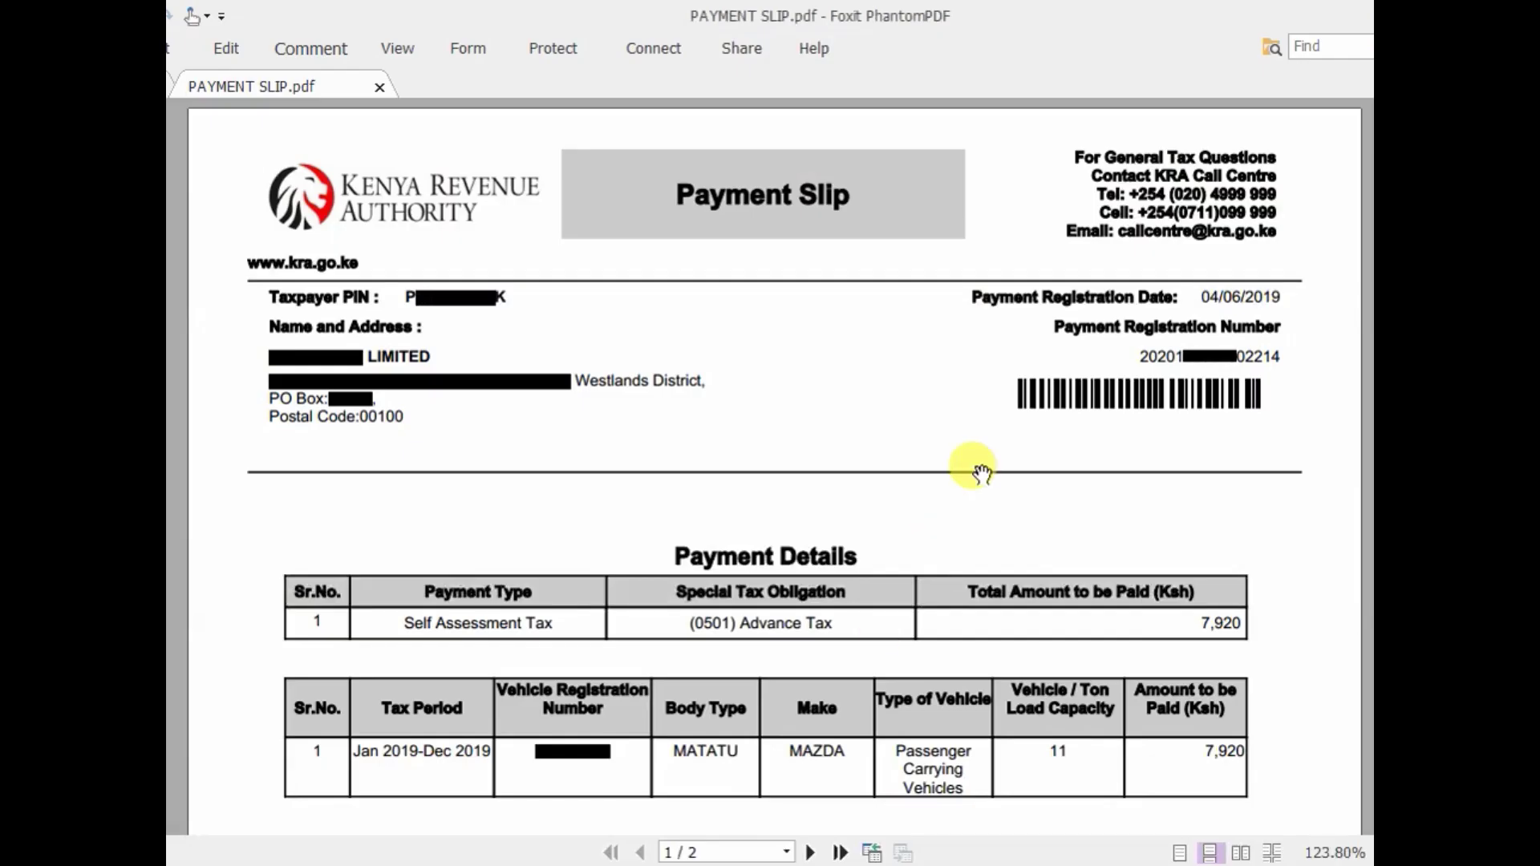
scroll(976, 465, "down", 1)
scroll(984, 472, "down", 1)
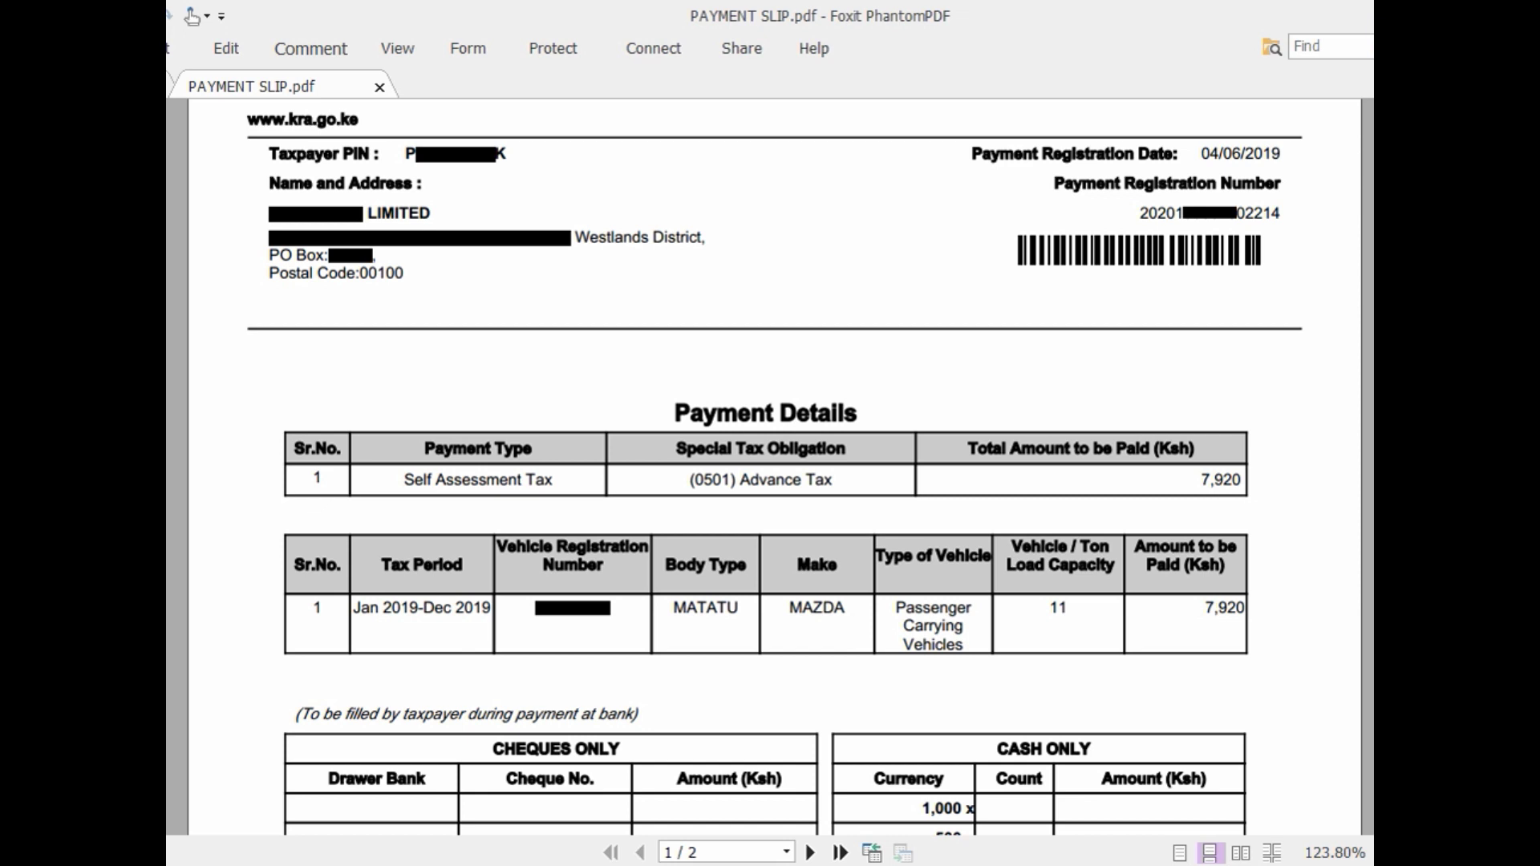
left_click(533, 863)
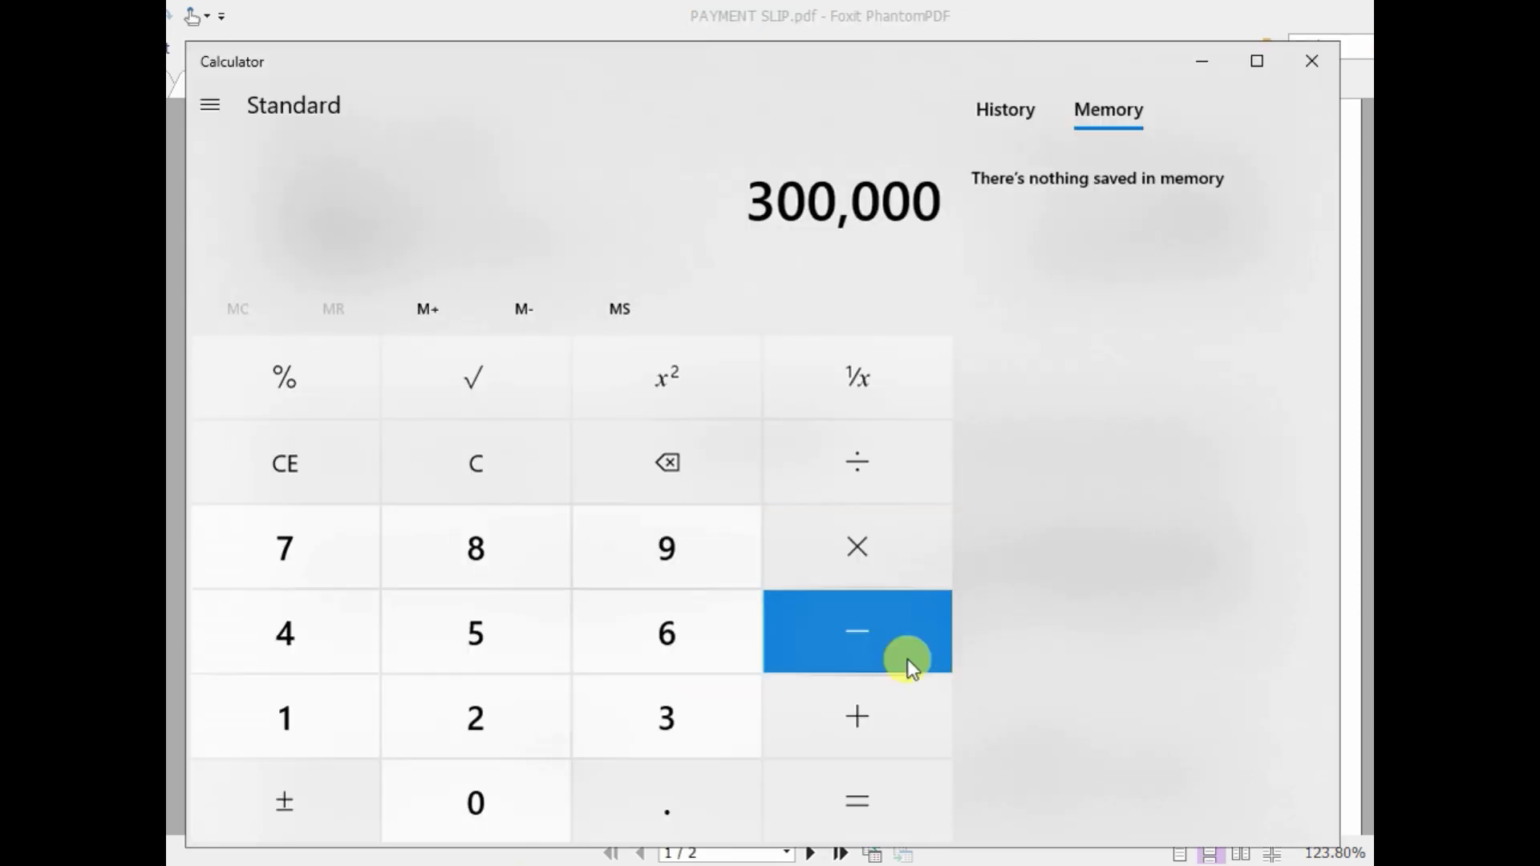
left_click(875, 634)
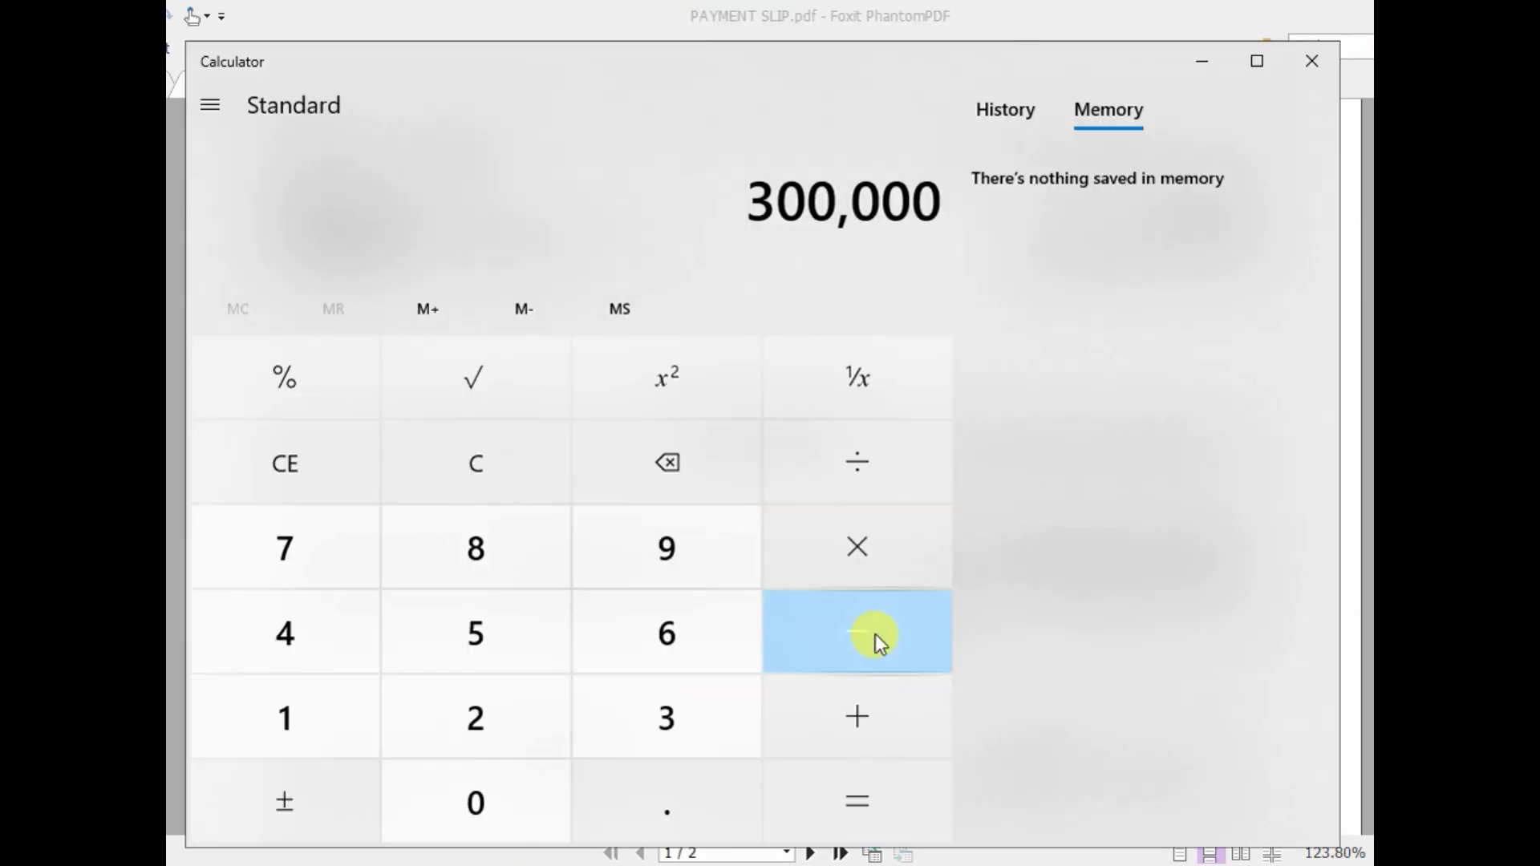
left_click(309, 540)
left_click(692, 546)
left_click(494, 725)
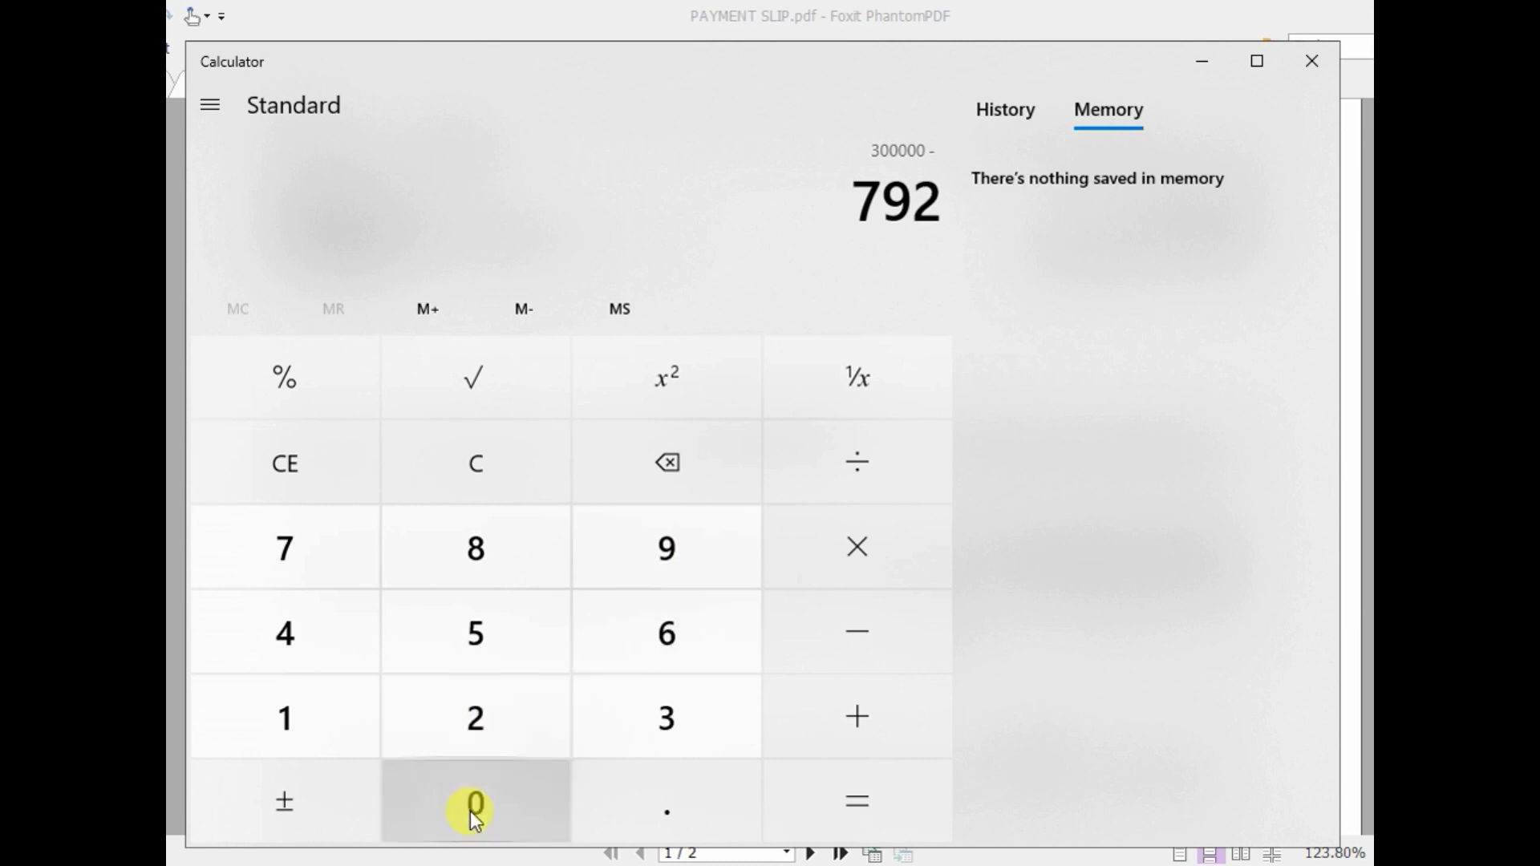
left_click(470, 811)
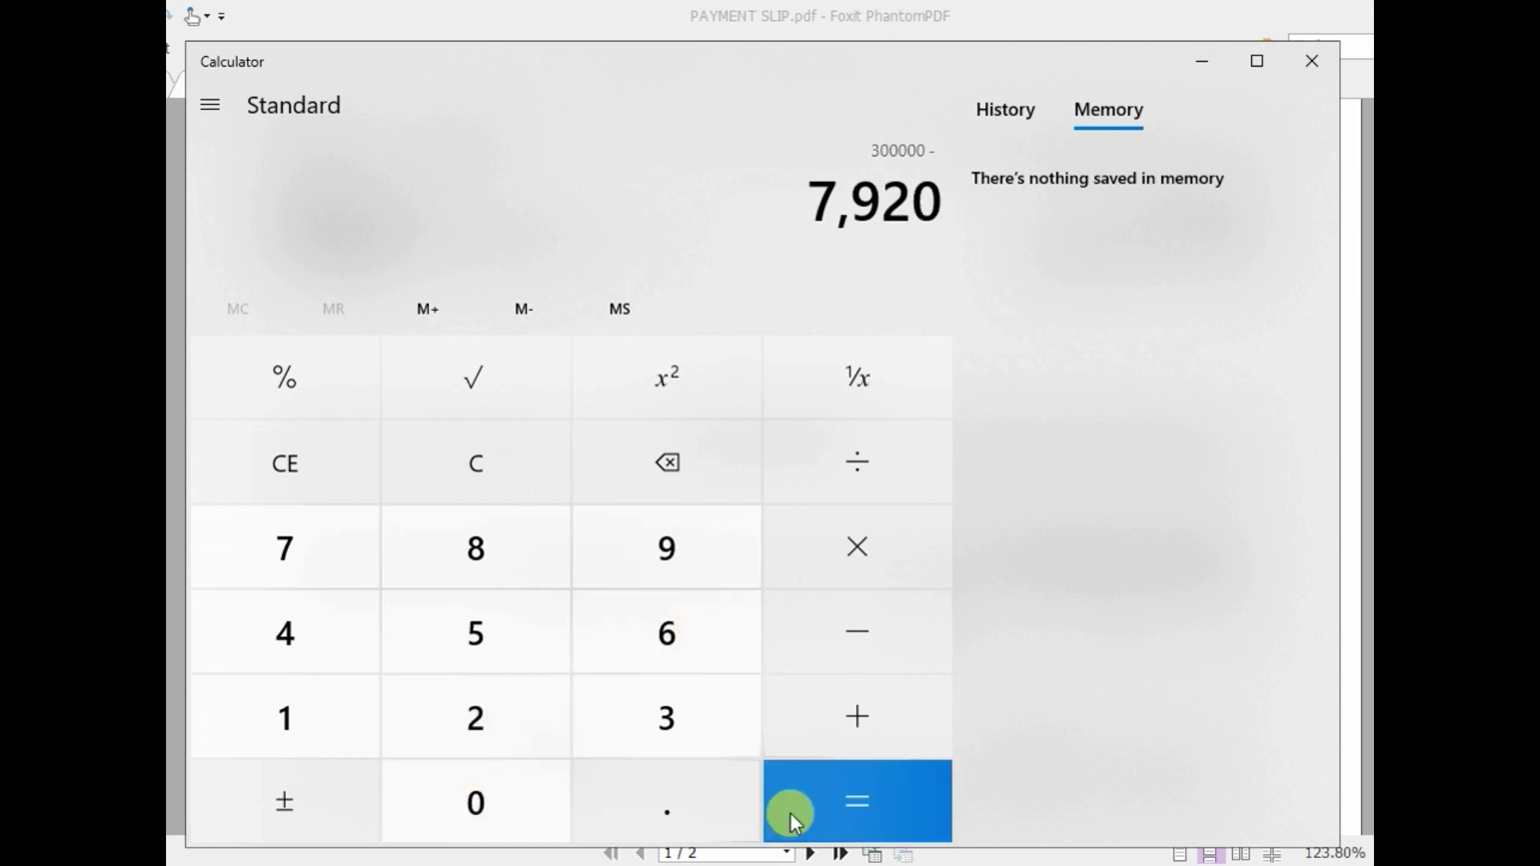
left_click(831, 797)
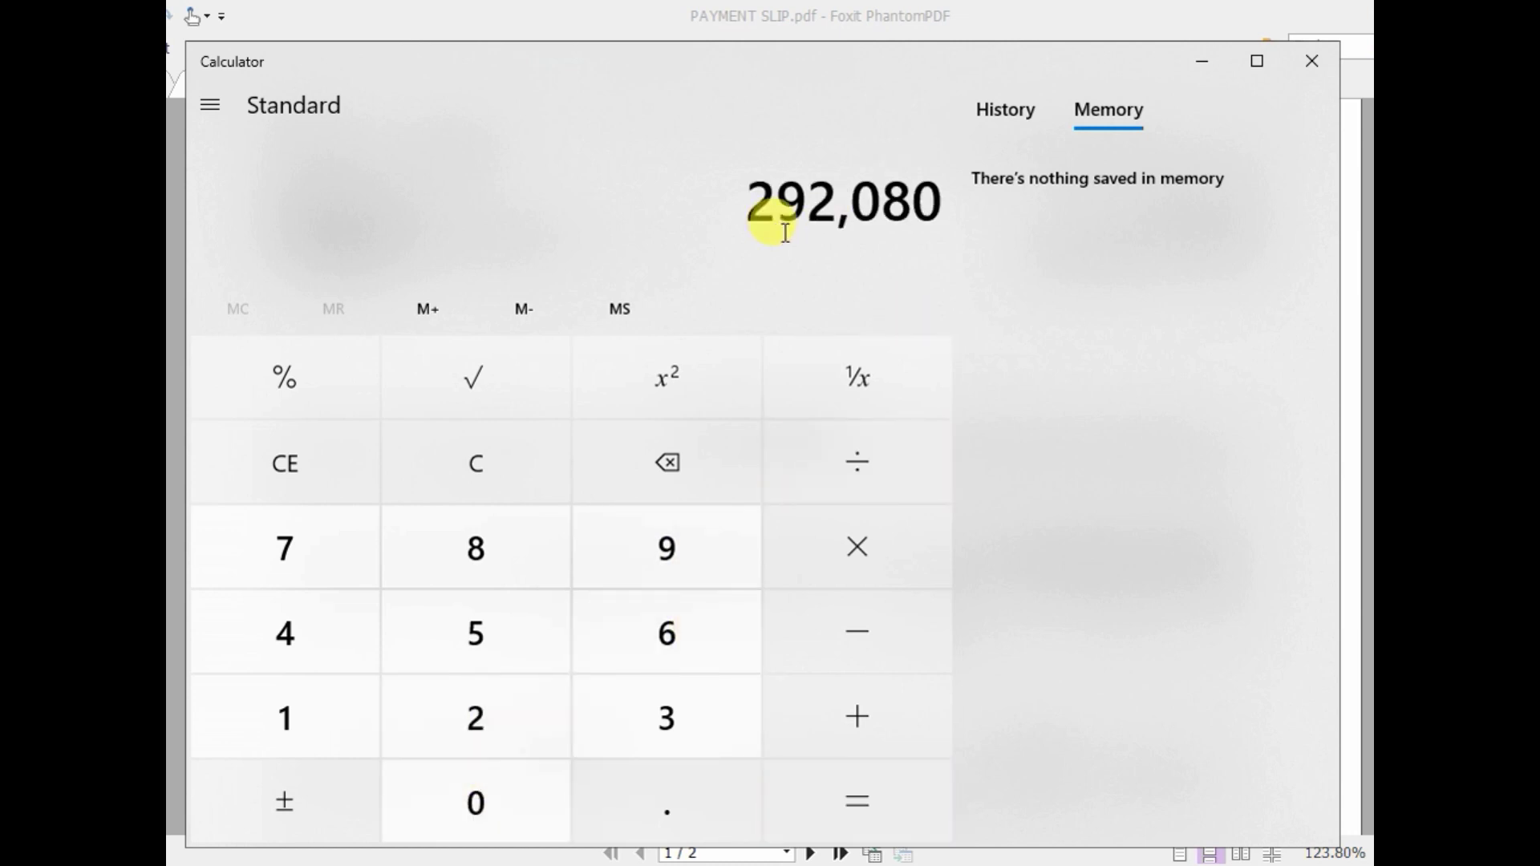
- Highlight the 292,080 result, then return to PAYMENT SLIP.pdf
left_click_drag(742, 200, 933, 202)
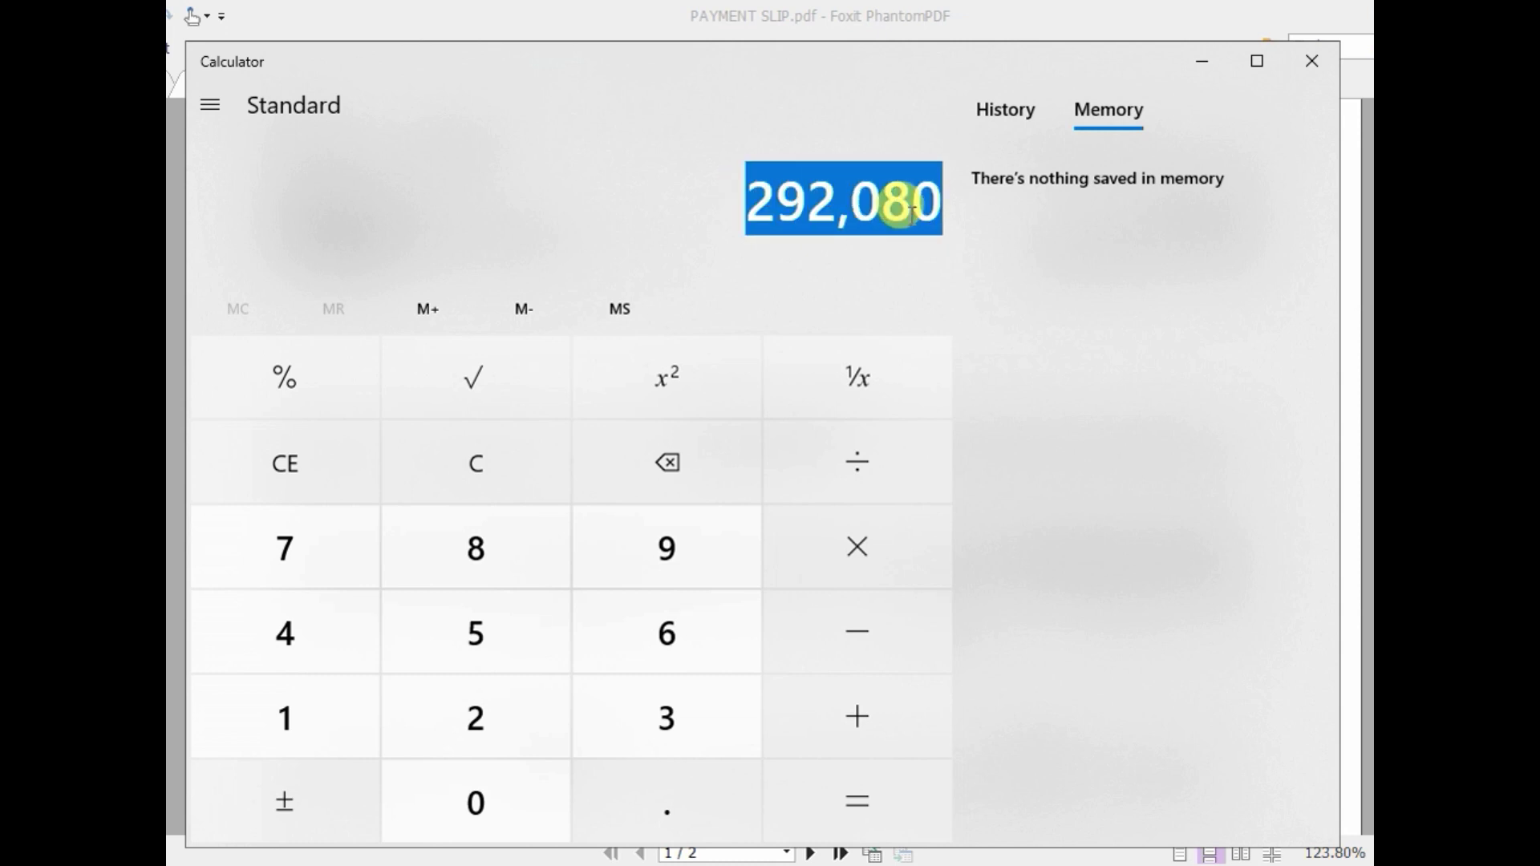
left_click(734, 194)
left_click_drag(793, 199, 970, 198)
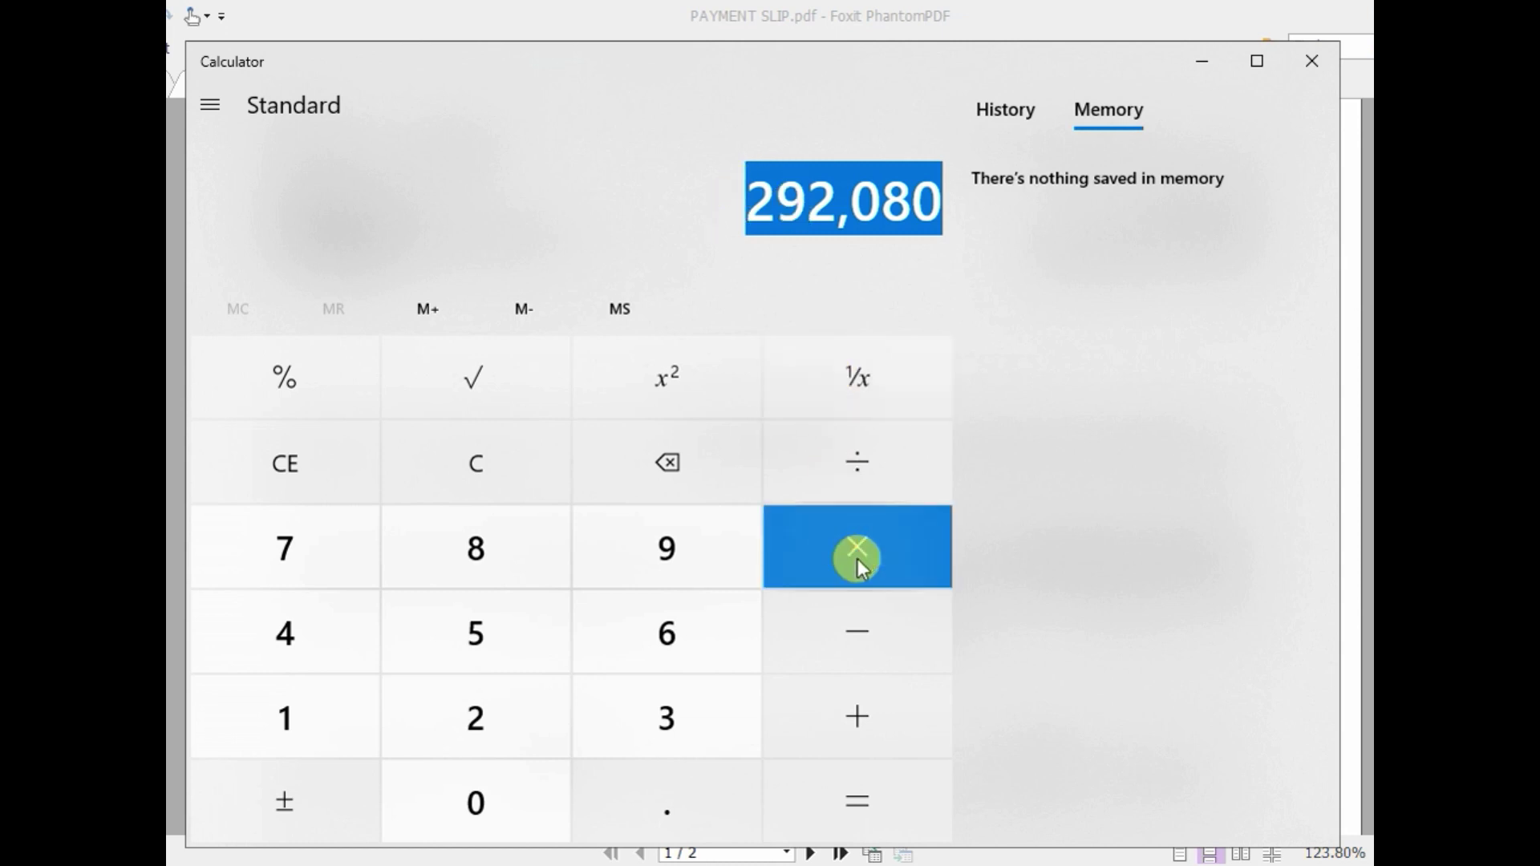
left_click(639, 193)
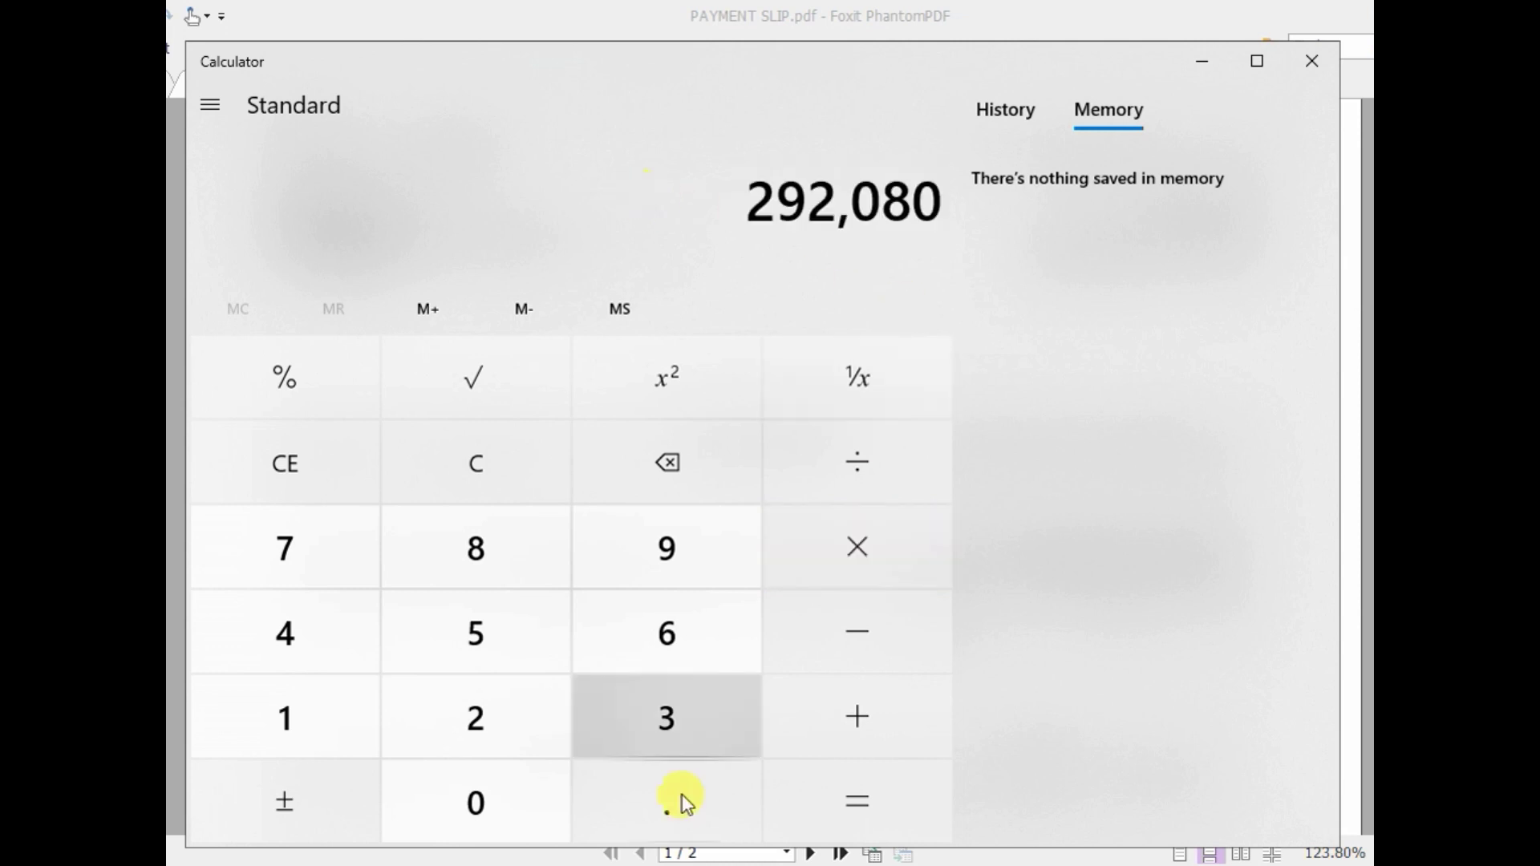
left_click(734, 864)
scroll(748, 651, "down", 5)
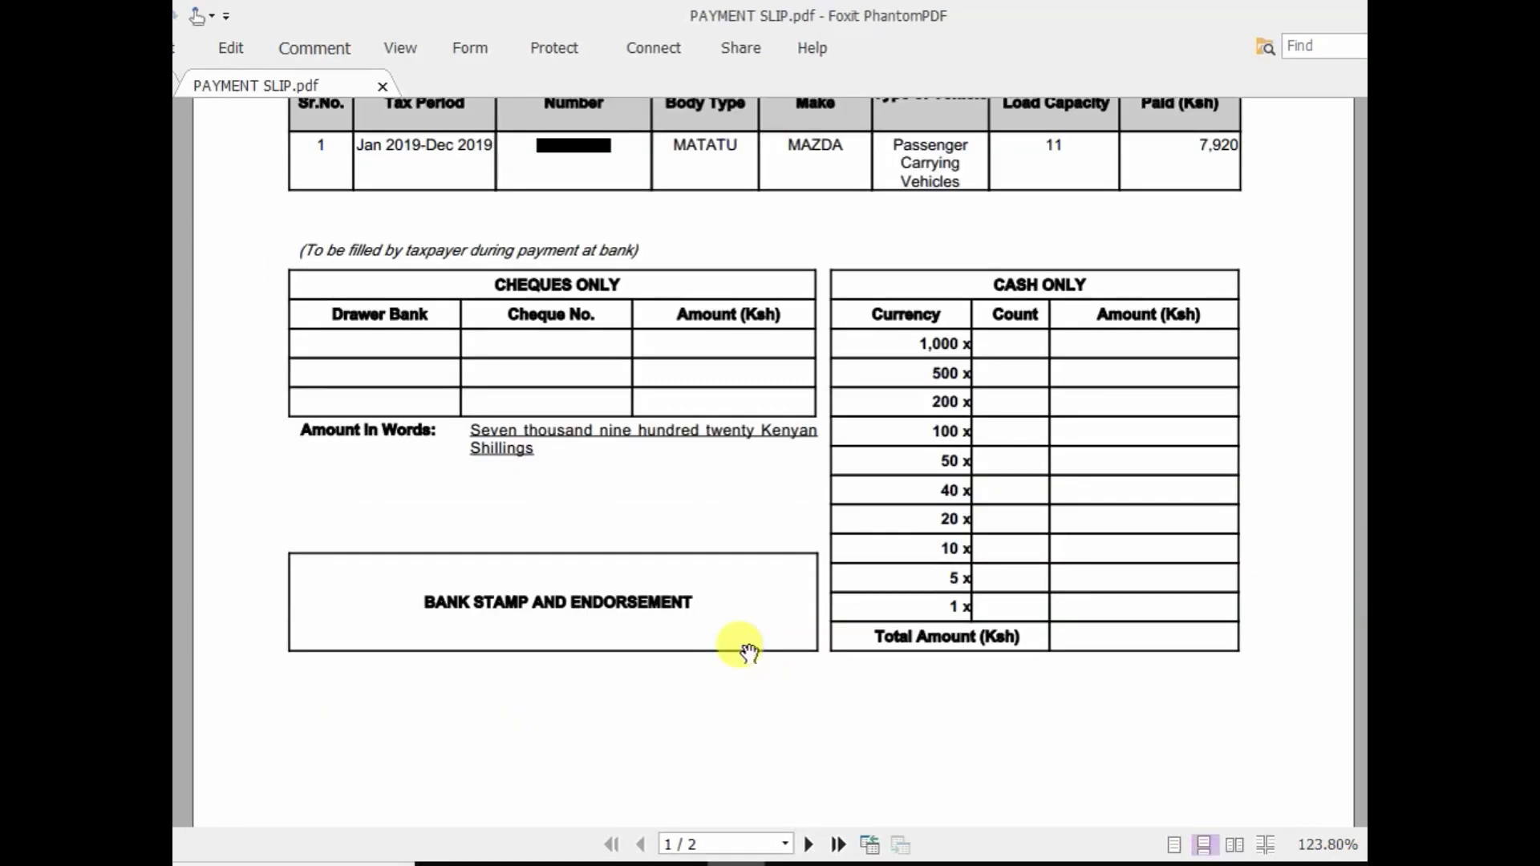
- Scroll to the slip's top, then show the slide confirming KRA received KES 7920.00
scroll(748, 652, "up", 5)
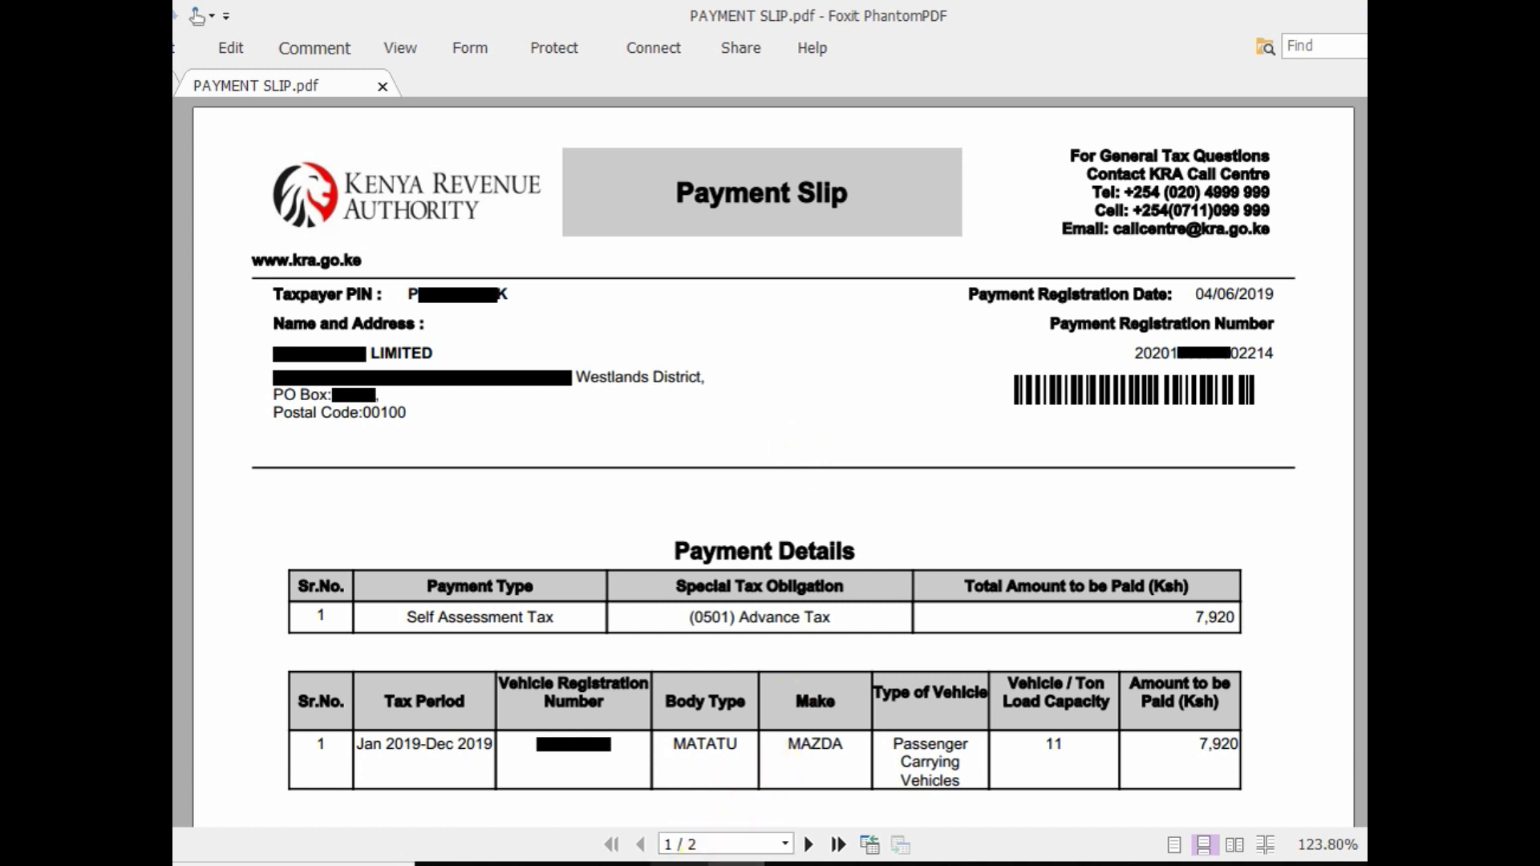
left_click(682, 864)
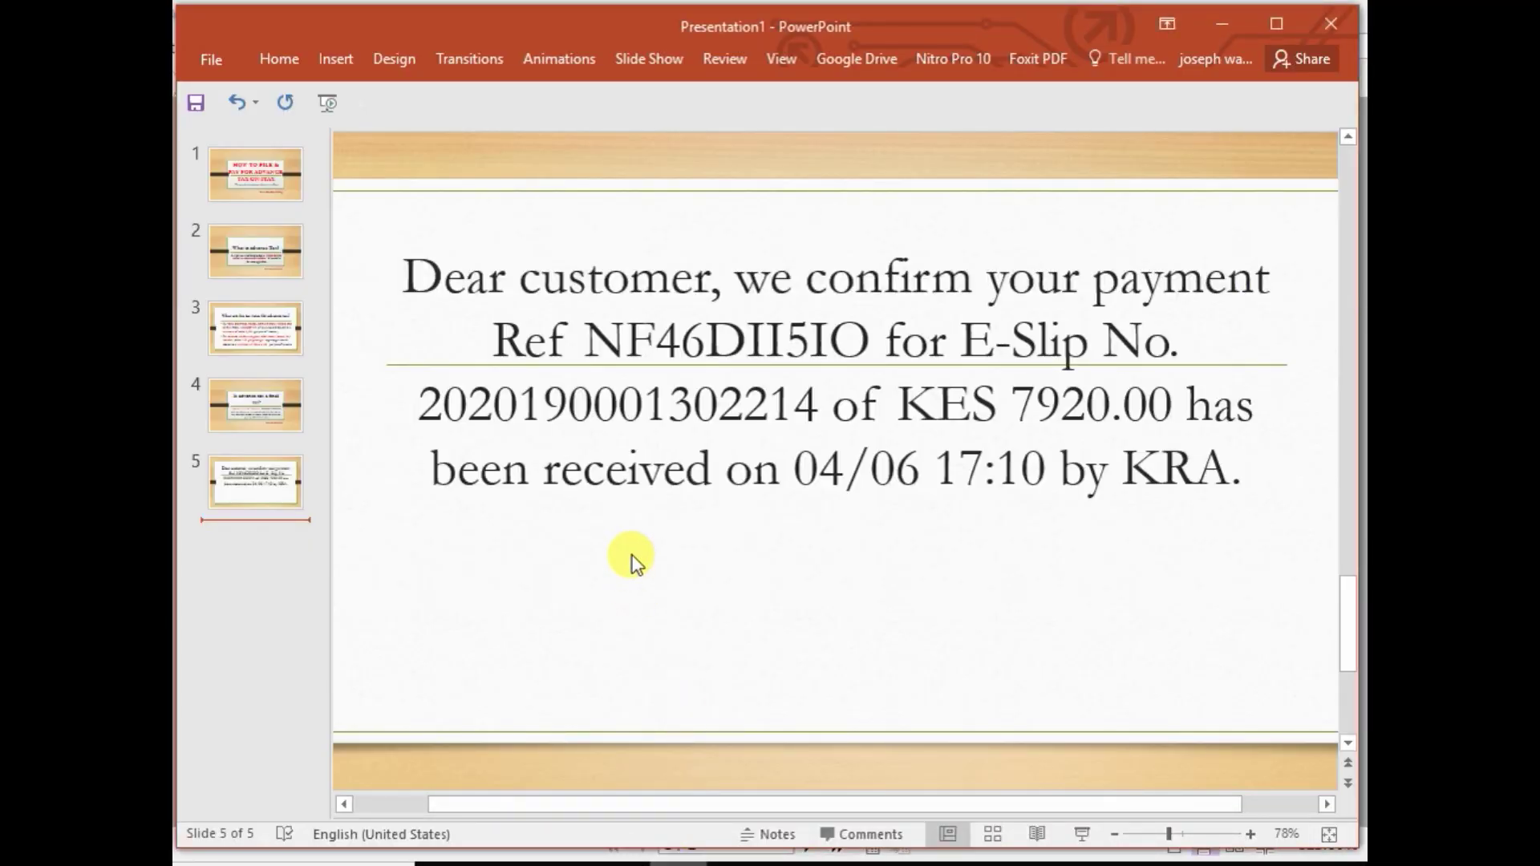